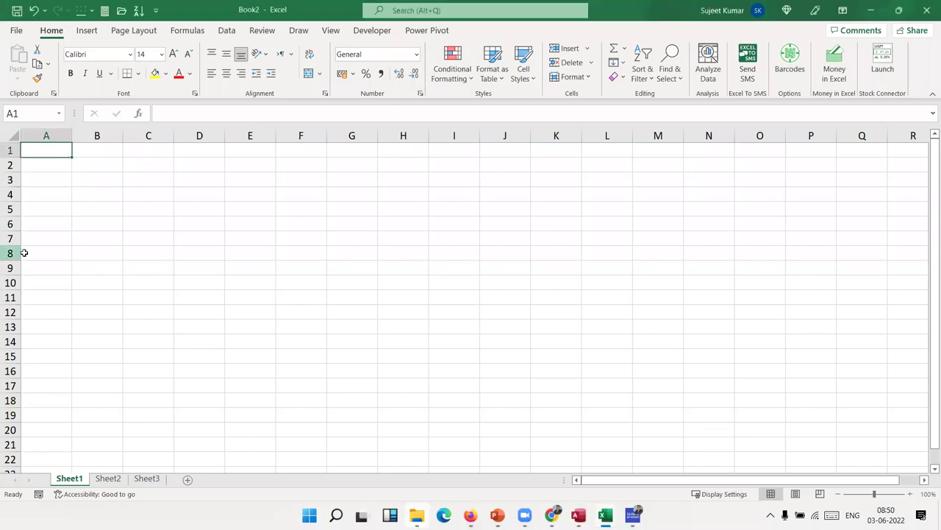
Step: Enter the Sales heading in A1 with 85, 25, 36, 65, 32, 36, 45, 36 below it
key(Down)
key(Down)
key(ctrl+Home)
key(Down)
key(Up)
text(Sales)
key(Return)
text(8)
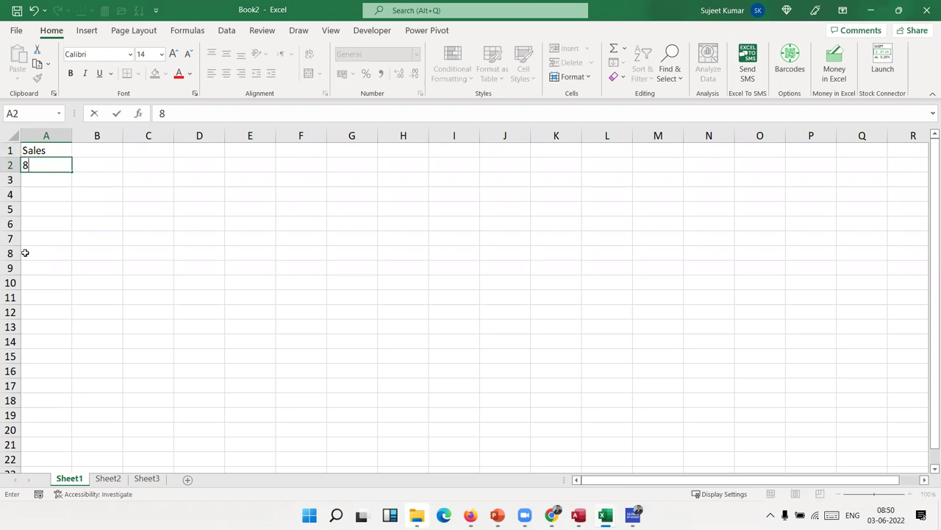
text(5)
key(Return)
text(25)
key(Return)
text(36)
key(Return)
text(65)
key(Return)
text(32)
key(Return)
text(36)
key(Return)
text(45)
key(Return)
text(36)
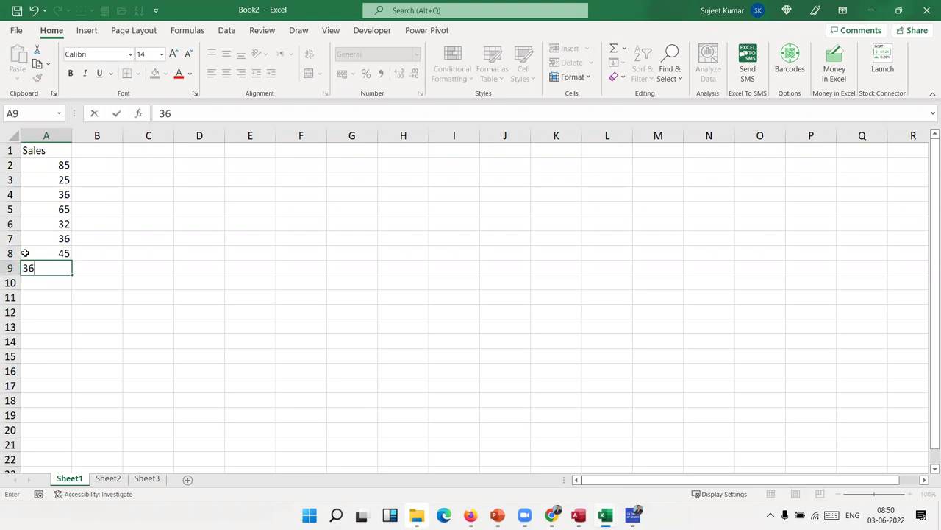
key(Return)
Step: Type the range label 50-80 in cell D2
key(ctrl+Home)
key(Right)
key(Right)
key(Right)
key(Down)
text(50-80)
key(Return)
key(Up)
key(Left)
key(Left)
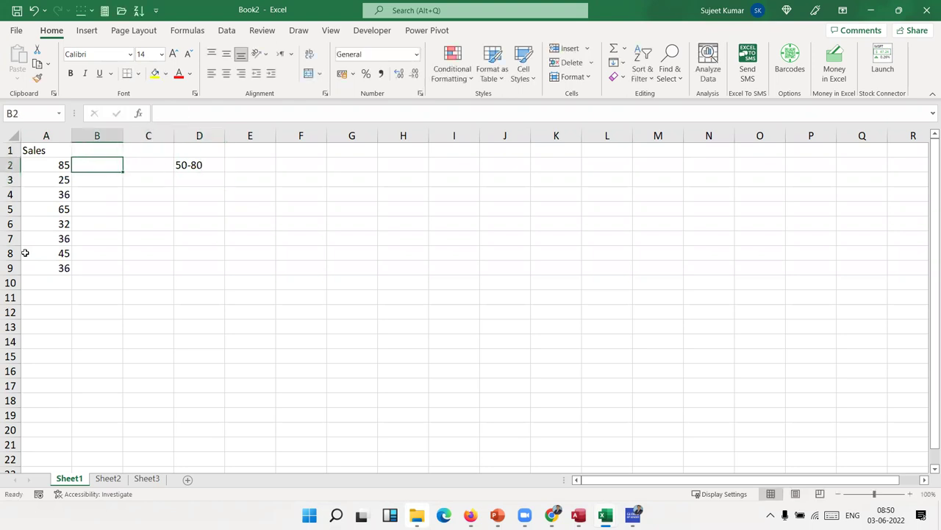
text(=an)
key(Tab)
key(Left)
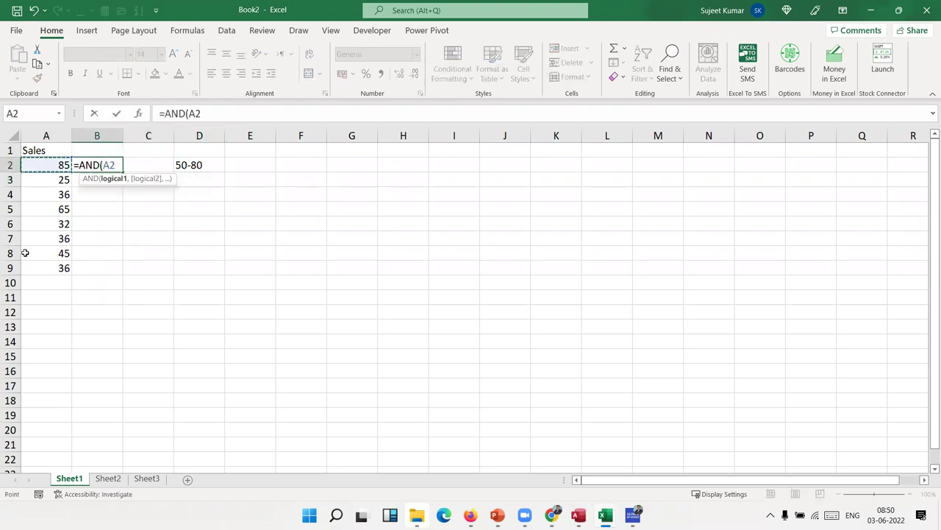
text(>50,)
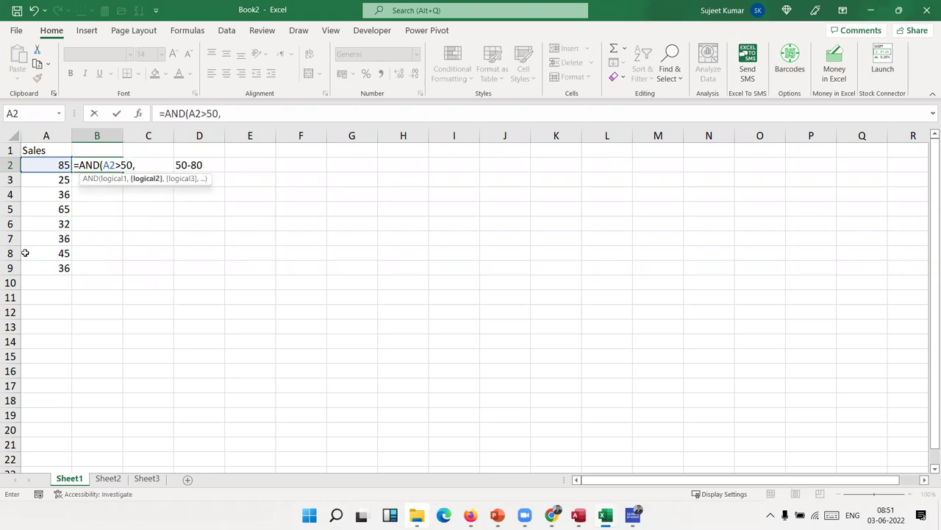
key(Left)
text(<=)
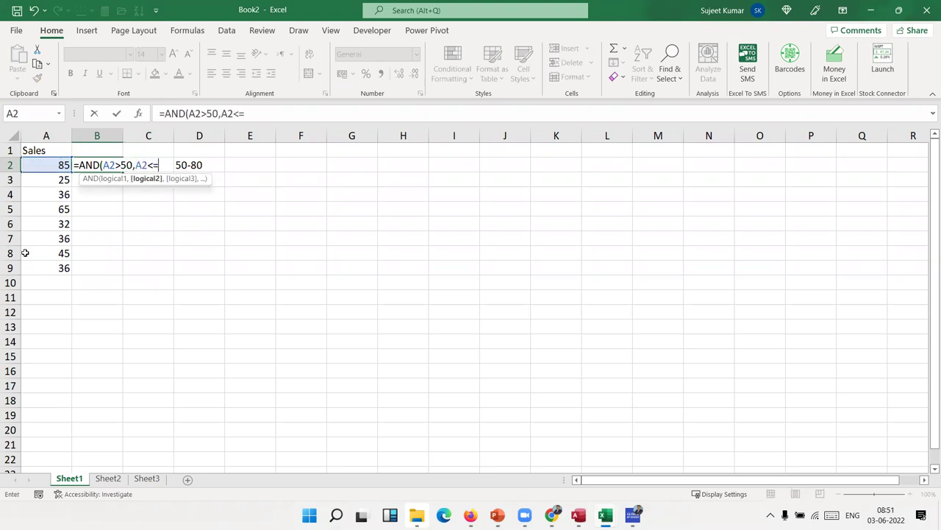
text(80)
text())
key(Return)
key(Up)
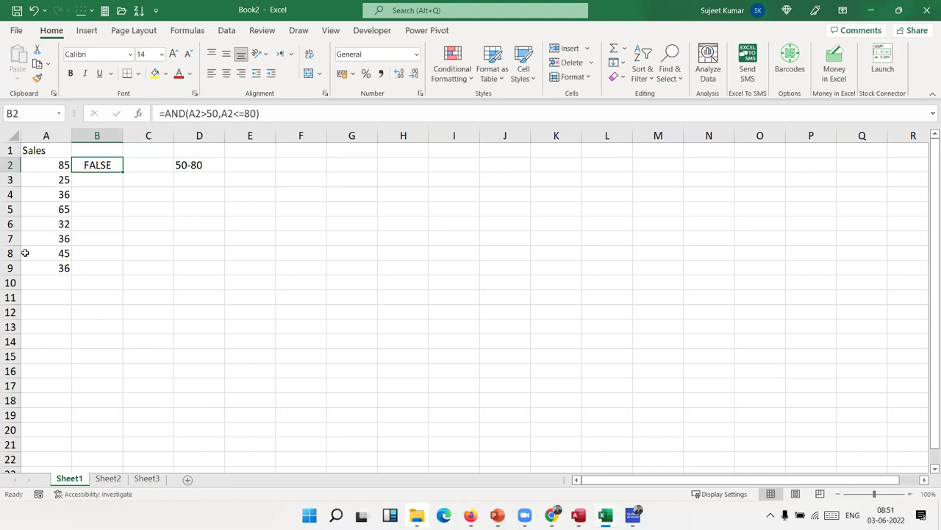
key(Left)
key(Right)
key(Right)
key(Right)
key(Left)
key(Left)
key(Delete)
key(Right)
key(Right)
Step: Add <50 with 100 and >80 with 200, and put 500 beside 50-80 in E2
key(Down)
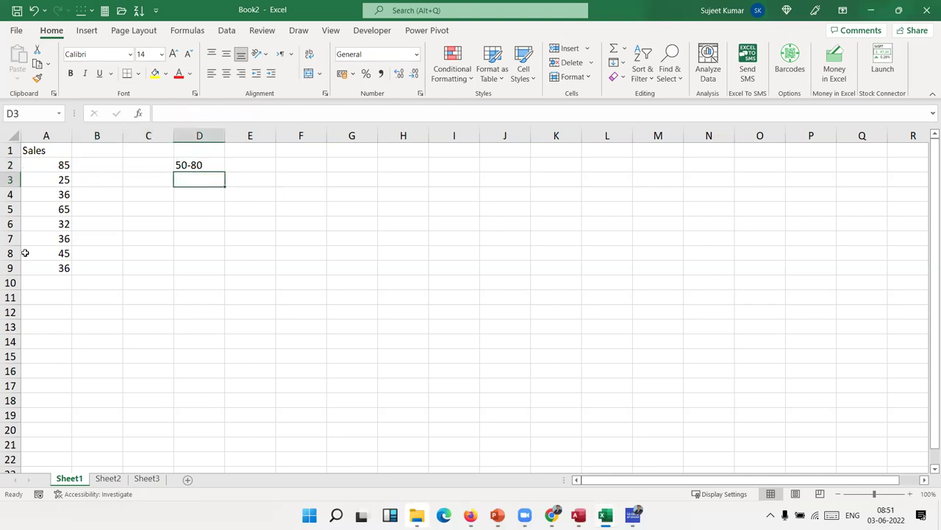
text(<50)
key(Tab)
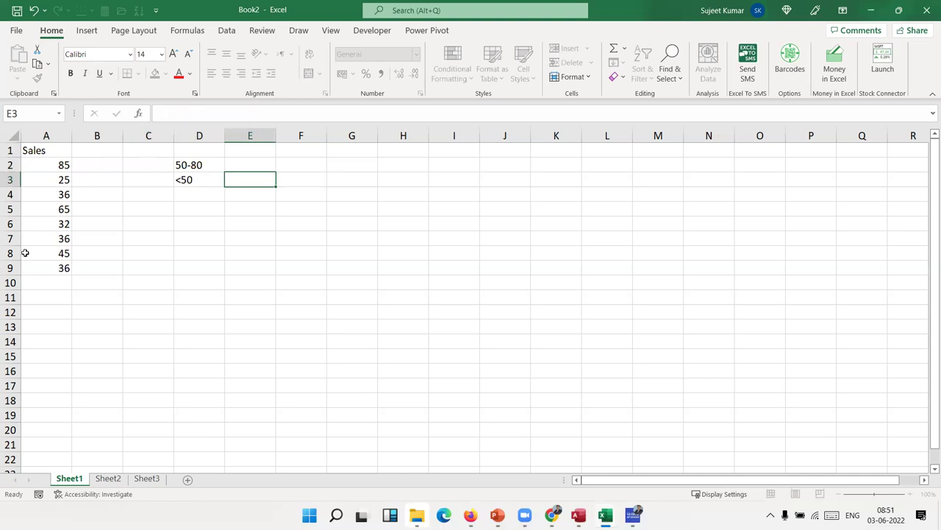
text(100)
key(Up)
text(500)
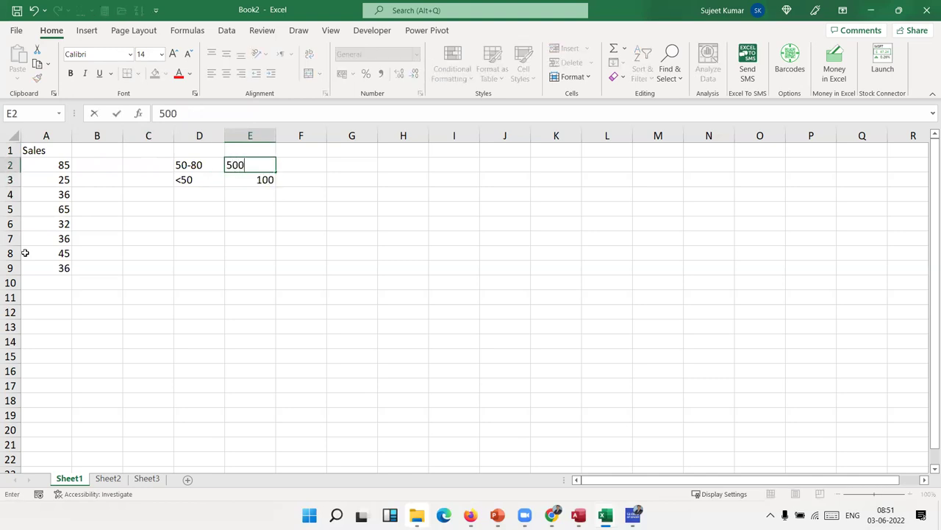
key(Down)
key(Down)
key(Left)
text(>)
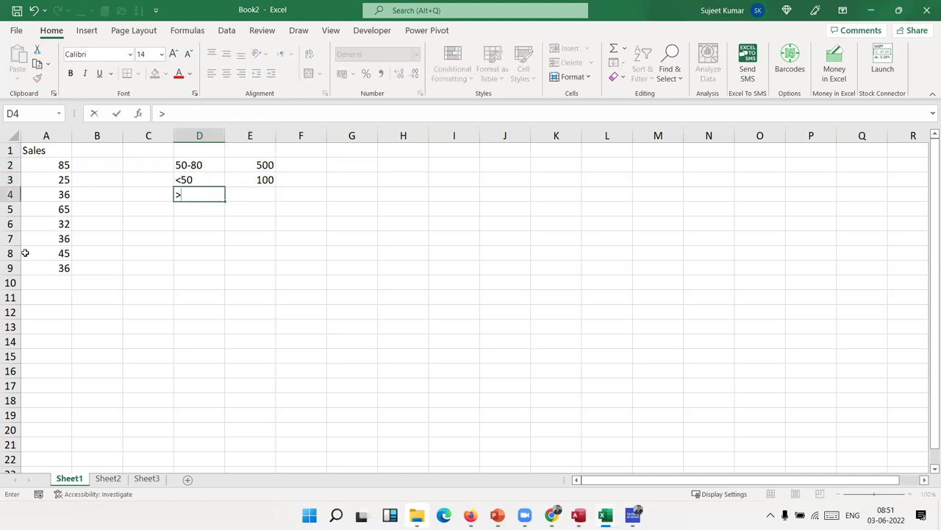
text(80)
key(Tab)
text(200)
key(Return)
Step: Start an =IF( formula in cell B2
key(Up)
key(Up)
key(Up)
key(Down)
key(Up)
key(Left)
key(Right)
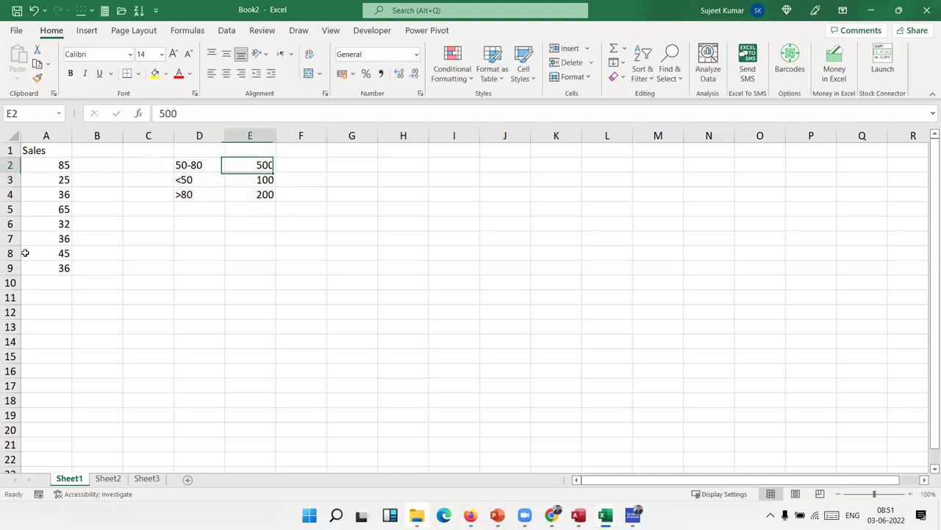
key(Left)
key(Left)
key(Left)
text(=IF()
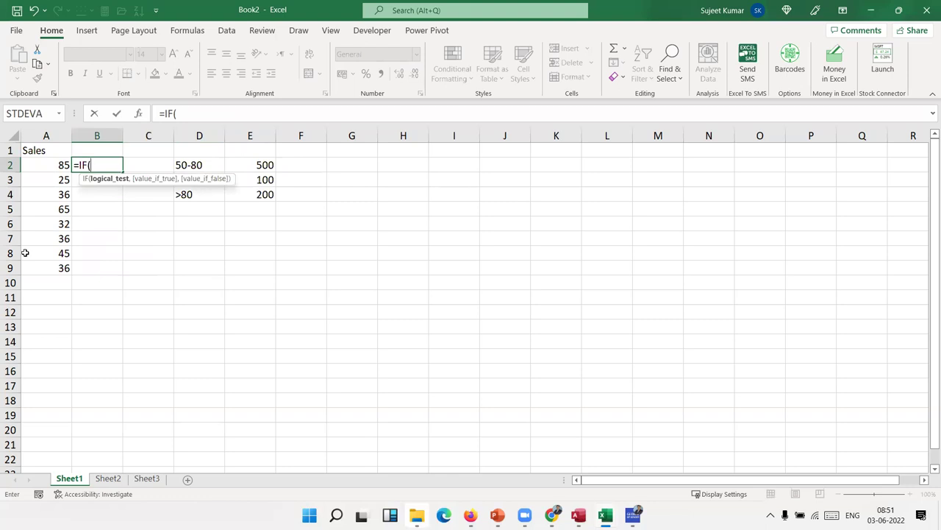
Step: Give B2's IF the outer test A2>=50 and open a nested IF
key(Left)
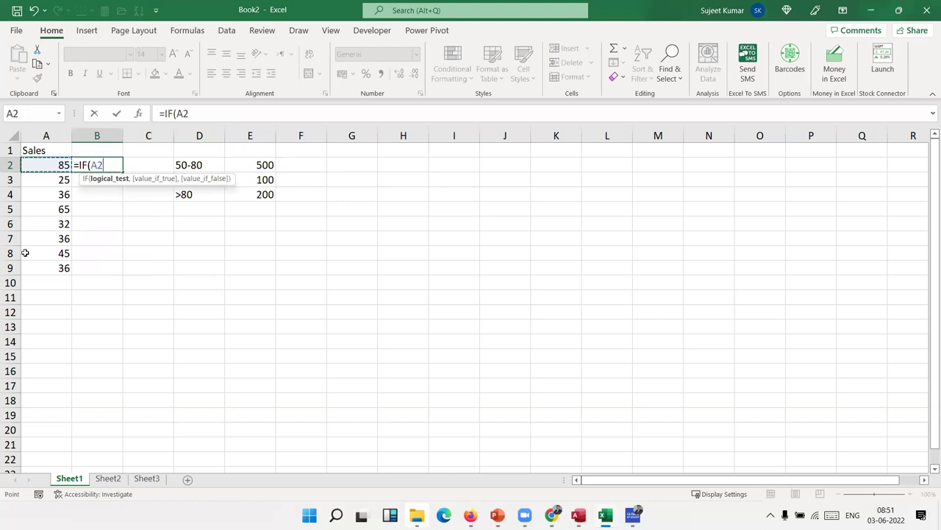
text(>50)
key(BackSpace)
key(BackSpace)
text(=50,)
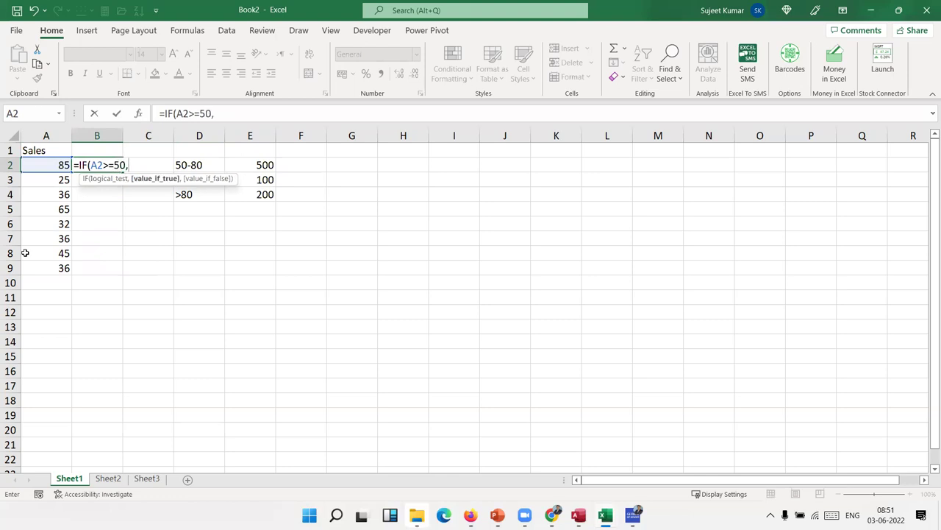
text(IF()
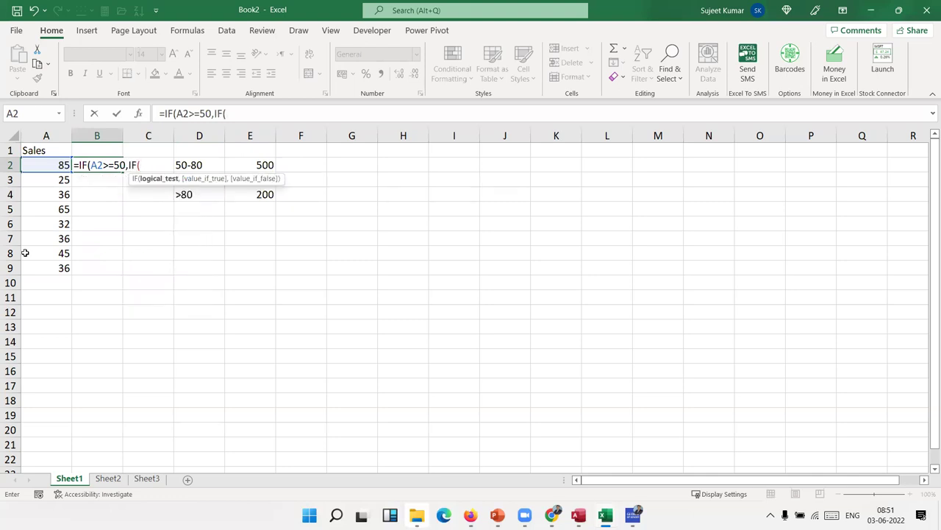
Step: Add the inner test A2<=80 returning 500 or 200, with 100 otherwise, fixing typos
key(Left)
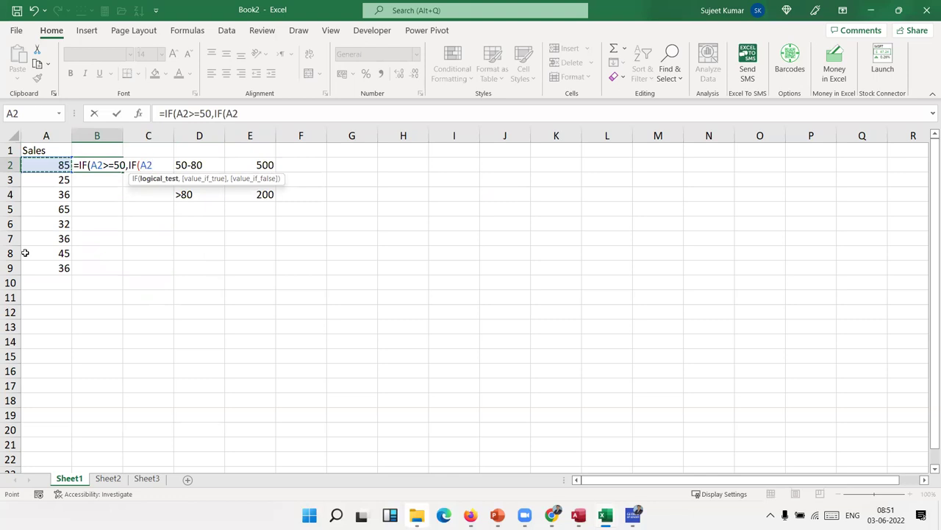
text(<=80)
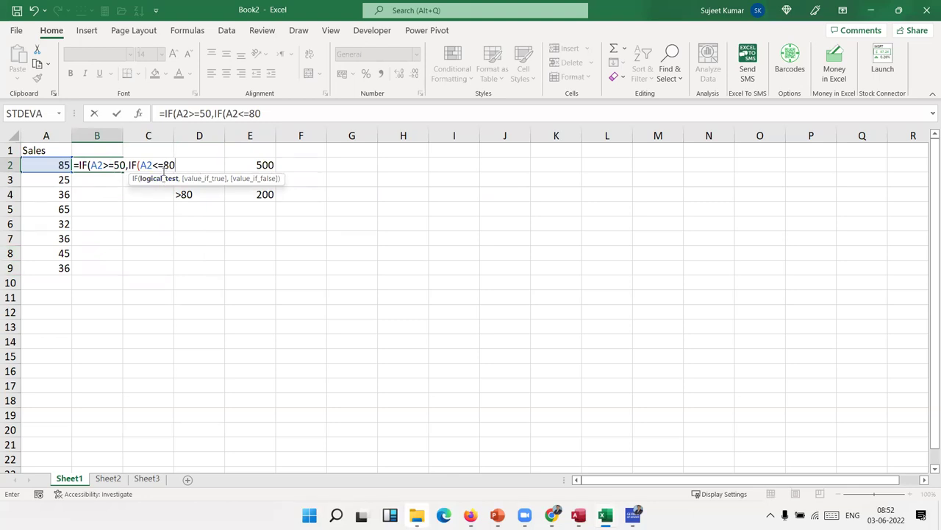
text(,)
text(1)
text(00)
key(BackSpace)
key(BackSpace)
key(BackSpace)
key(BackSpace)
text(,5000)
key(BackSpace)
text(,)
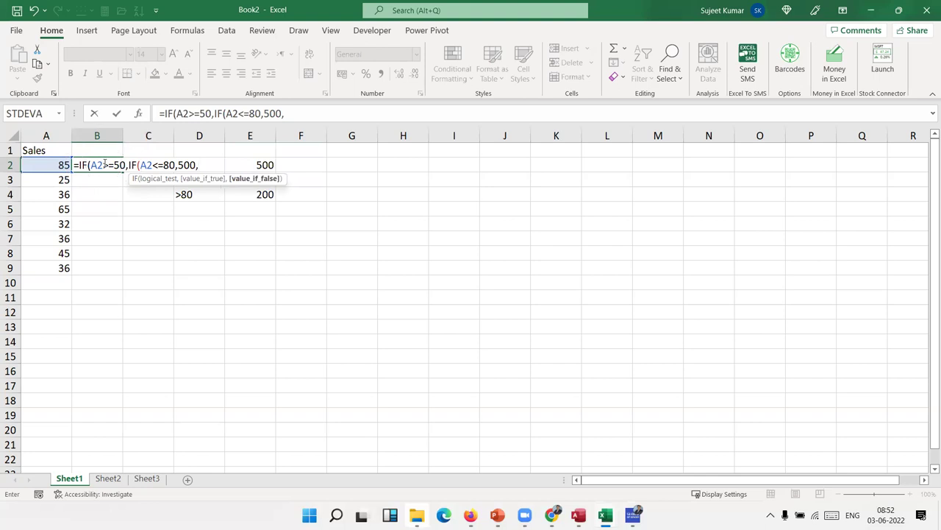
text(200)
text())
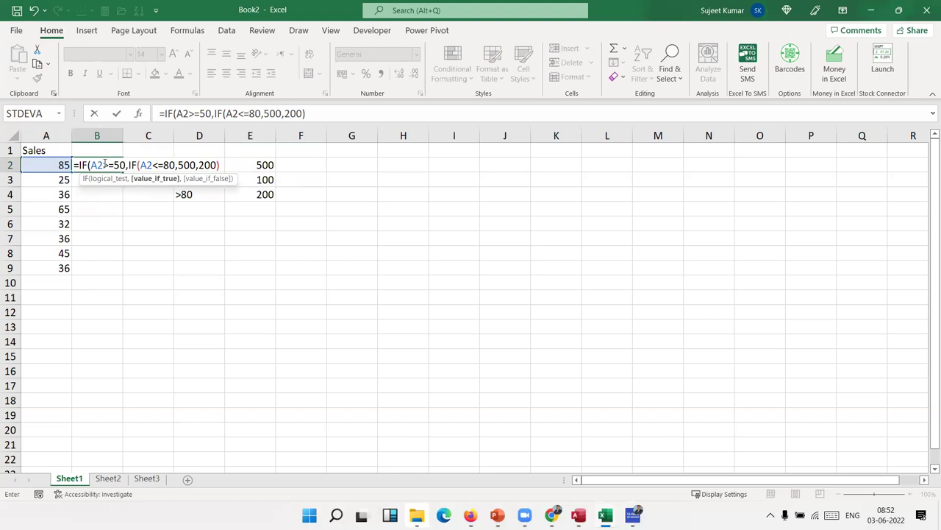
text(,)
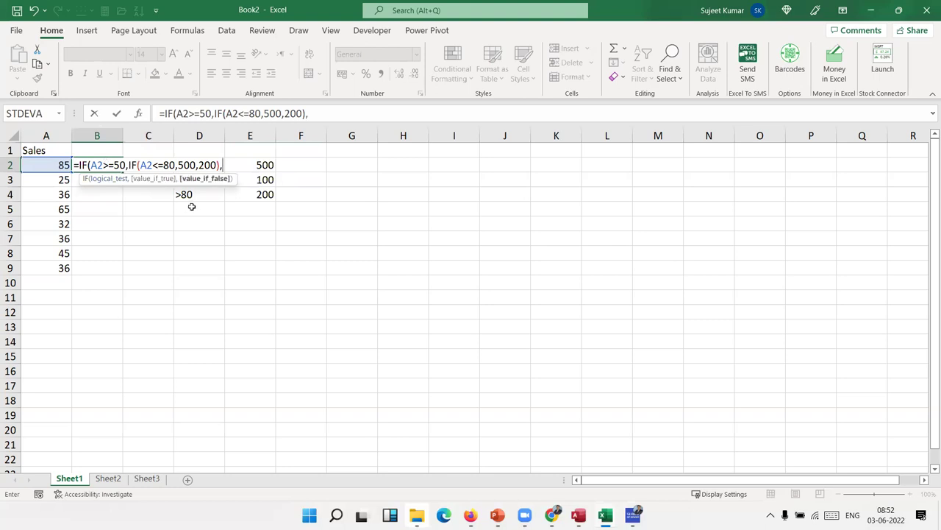
text(100)
text())
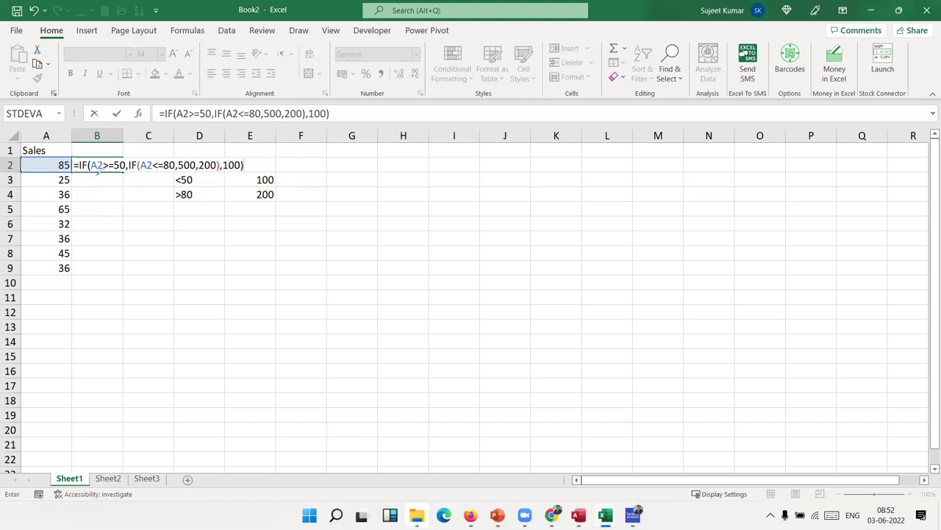
Step: Mark up the formula's outer and inner IF tests with ink, then erase the ink
drag(84, 175, 122, 168)
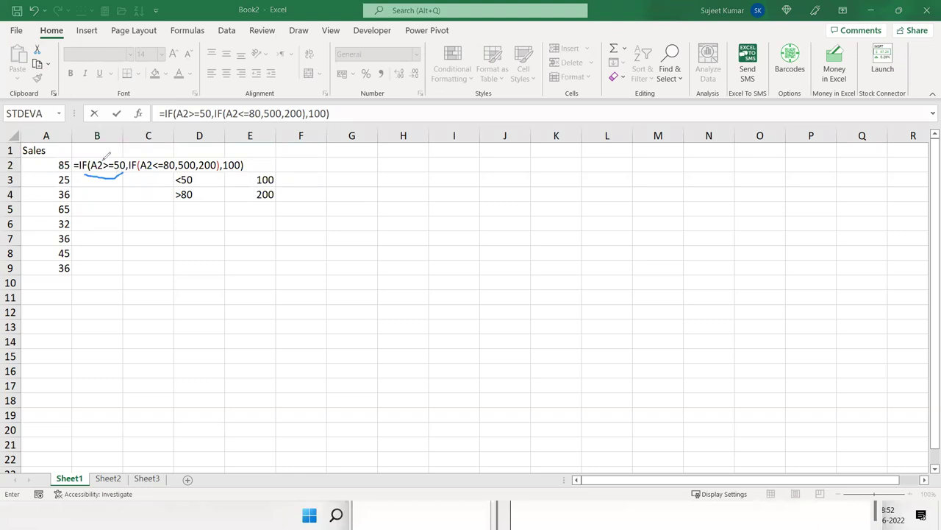
mouse_move(105, 163)
mouse_down()
mouse_move(152, 157)
mouse_move(239, 170)
mouse_up()
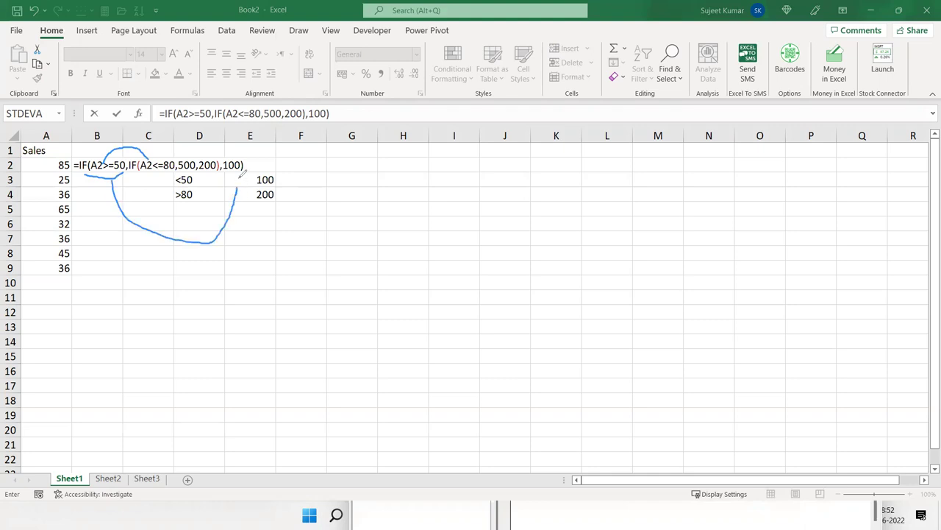
drag(146, 175, 172, 175)
drag(160, 156, 215, 168)
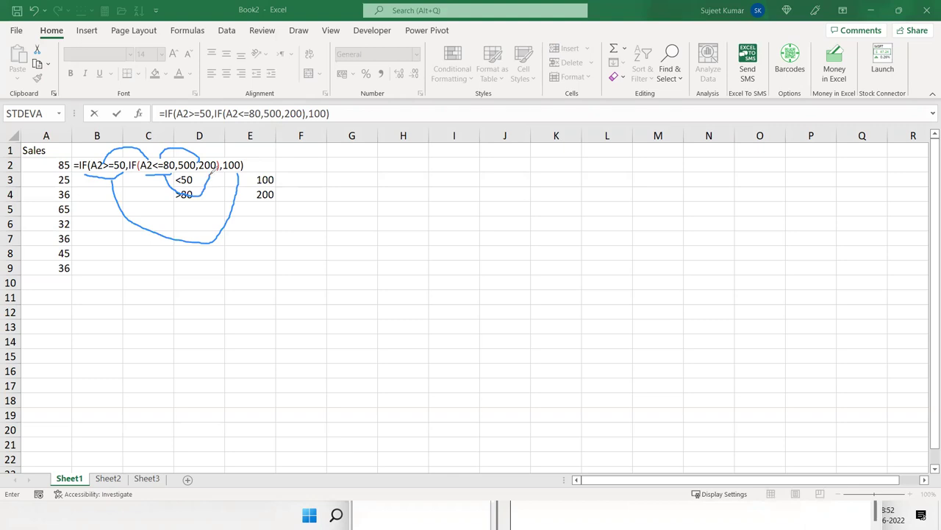
key(e)
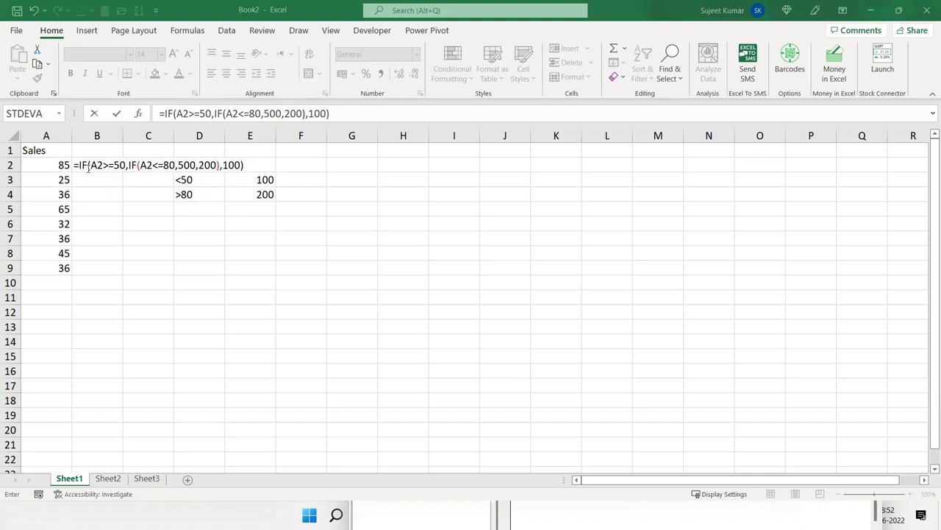
Step: Commit the nested IF in B2 and fill it down to B9
click(88, 164)
key(Return)
click(86, 157)
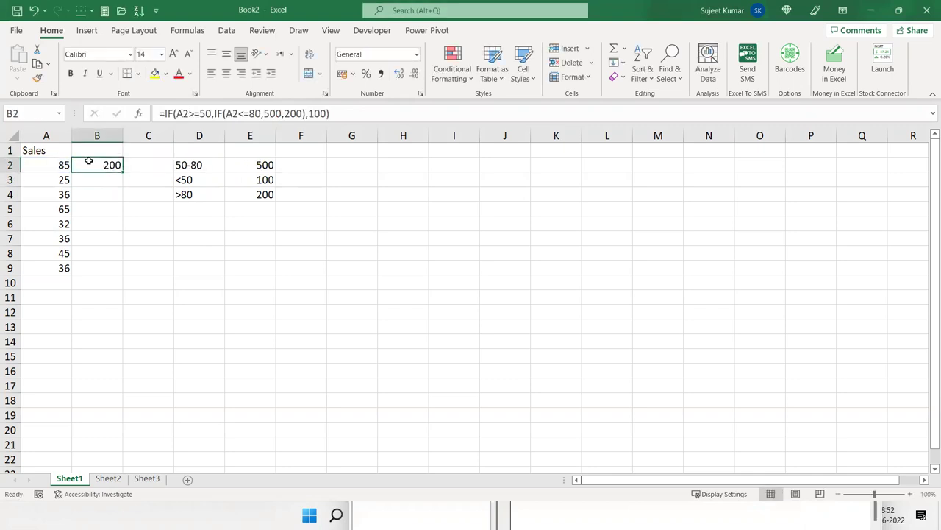
double_click(125, 173)
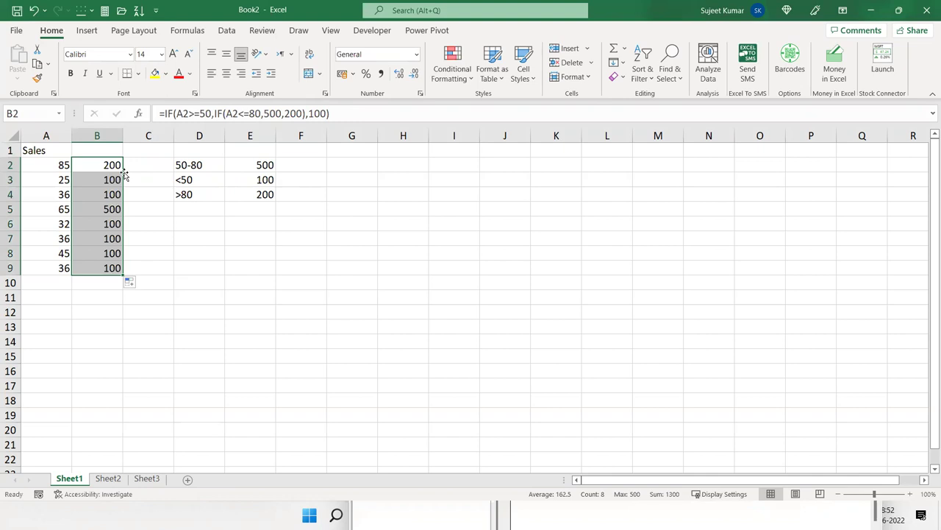
click(431, 152)
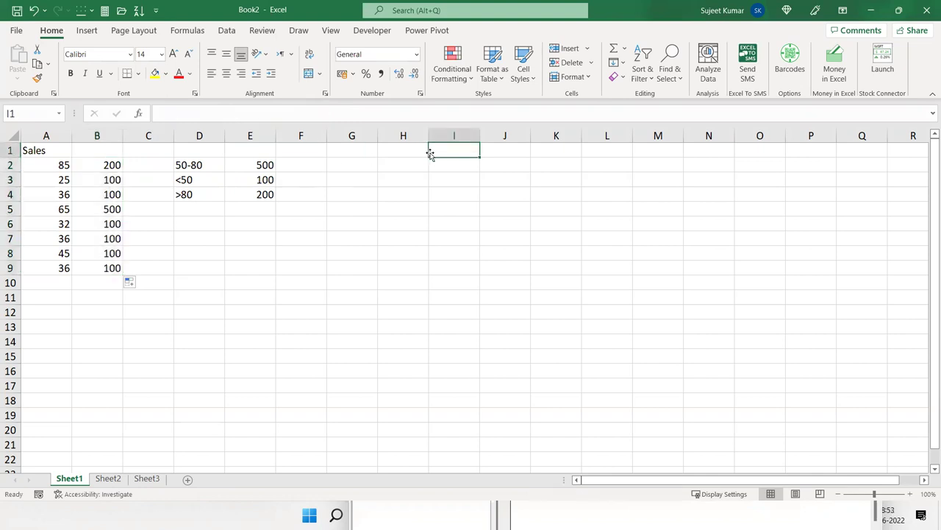
Step: Enter Sat in I1 and fill the day series down to I12
text(sAT)
key(Return)
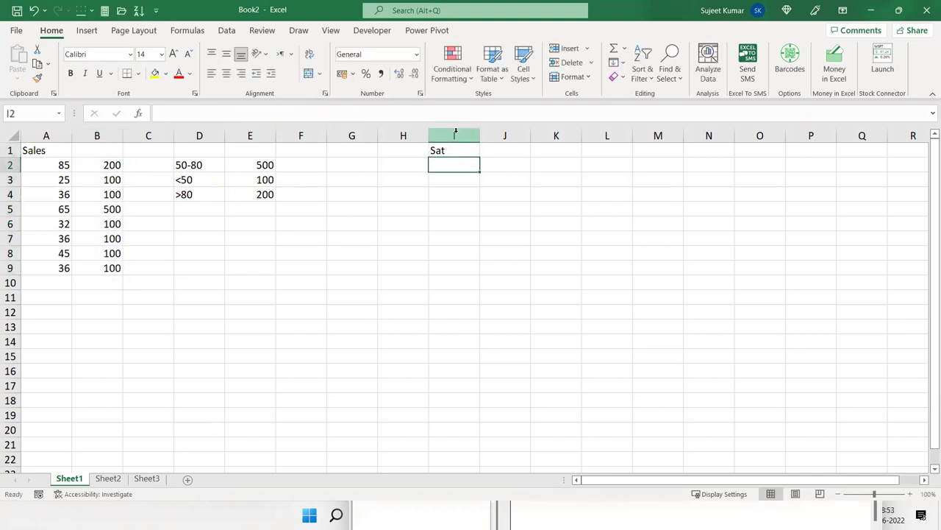
click(454, 150)
drag(479, 157, 479, 318)
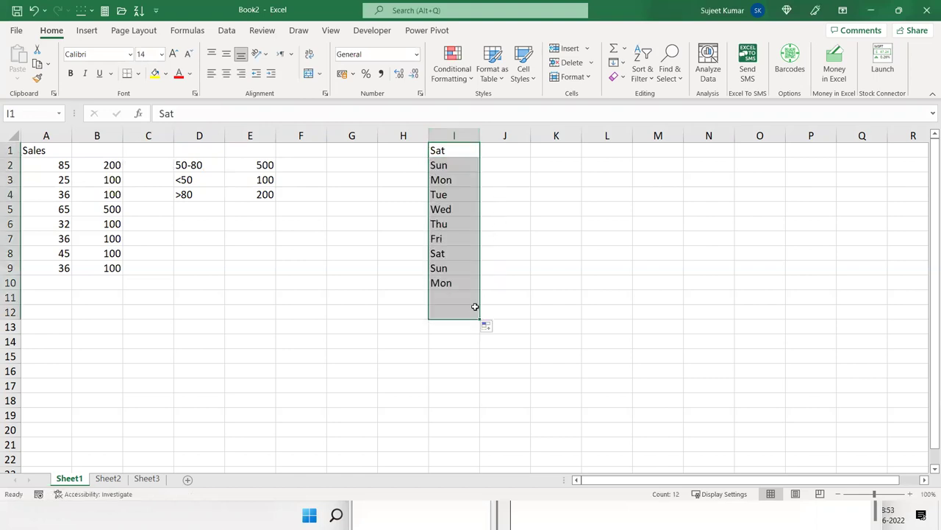
Step: Start a key table in L2:M3 mapping Sat to HD and Sun to Off
click(583, 164)
text(Sat)
key(Tab)
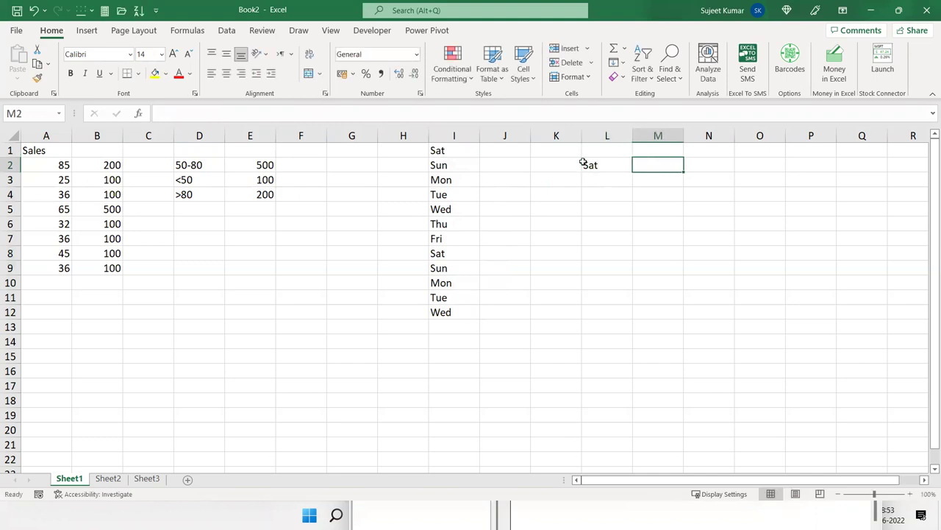
text(H)
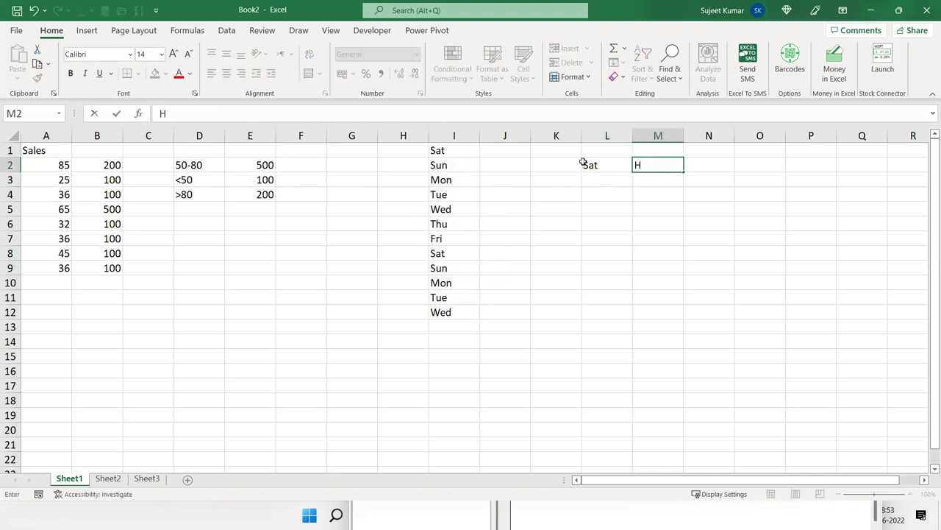
text(D)
key(Return)
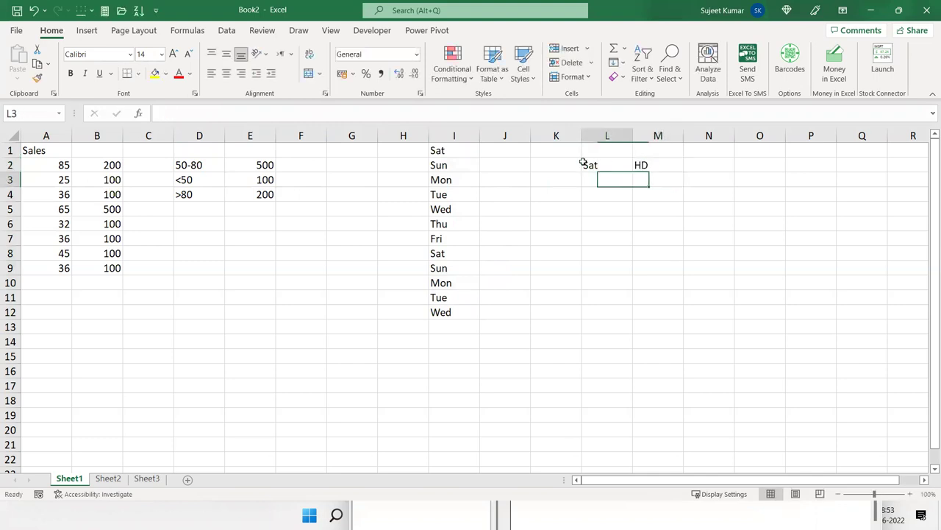
text(Sun)
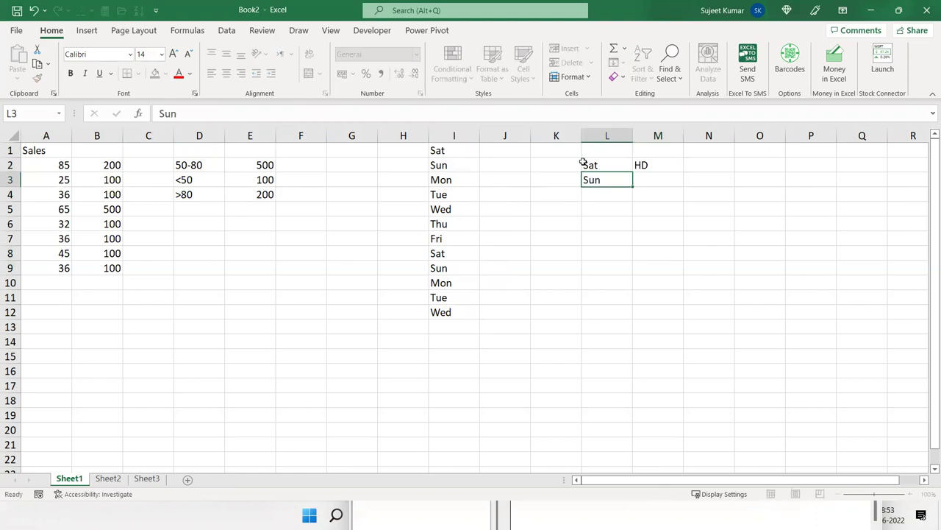
key(Tab)
text(Off)
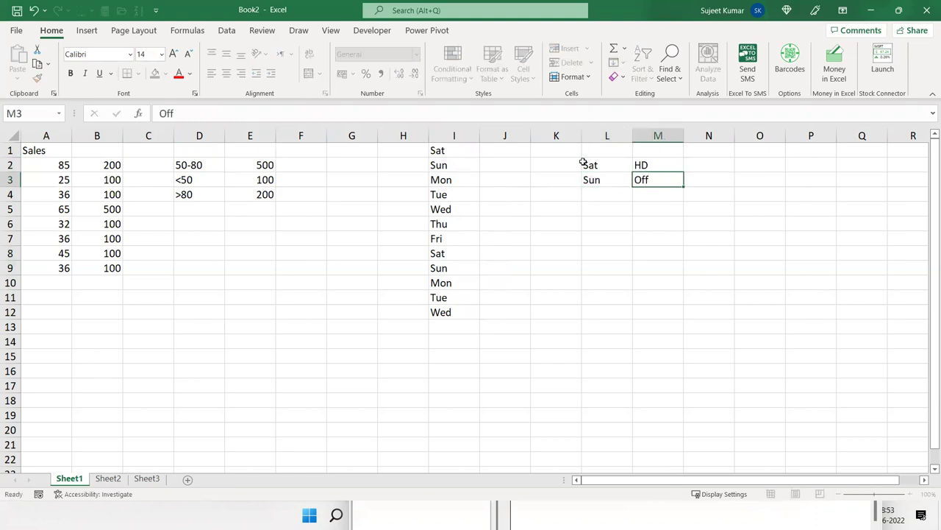
key(Return)
Step: Add Mon-Fri mapped to Open as the key table's third row
text(Mon-Fri)
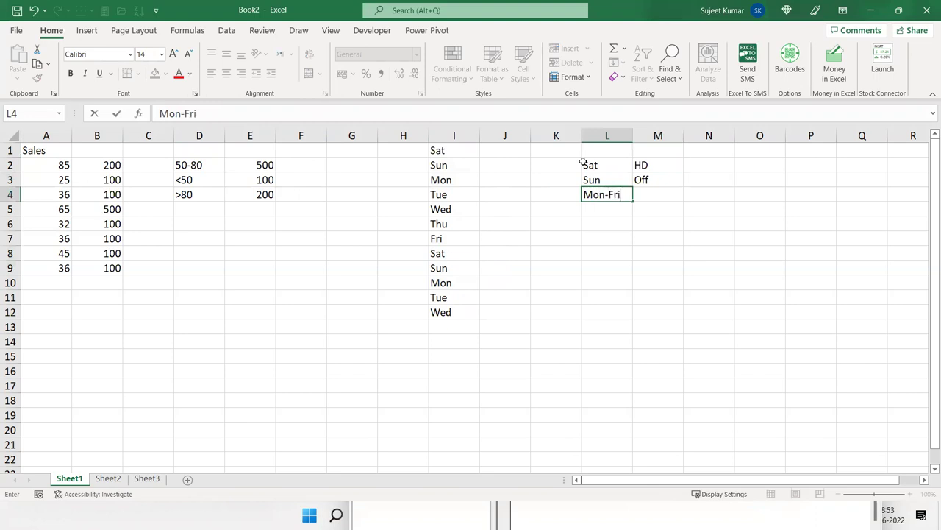
key(Tab)
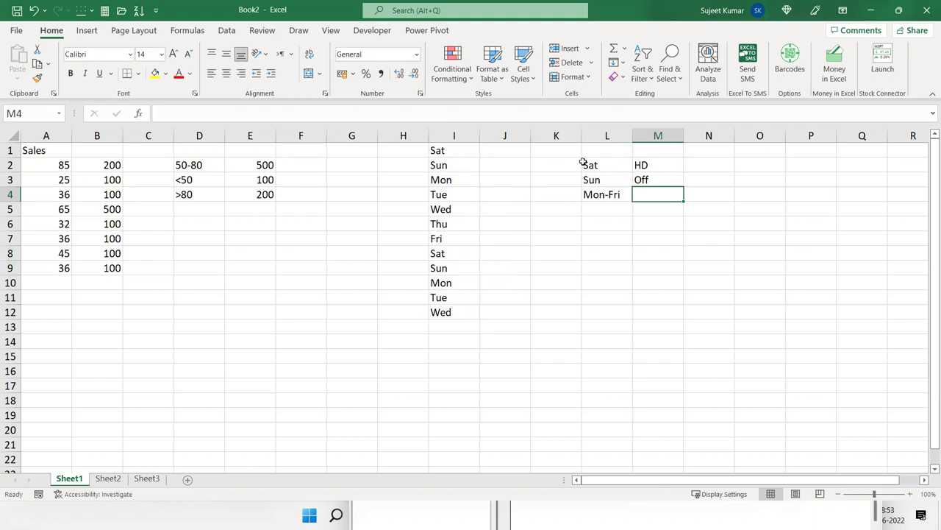
text(Worki)
key(BackSpace)
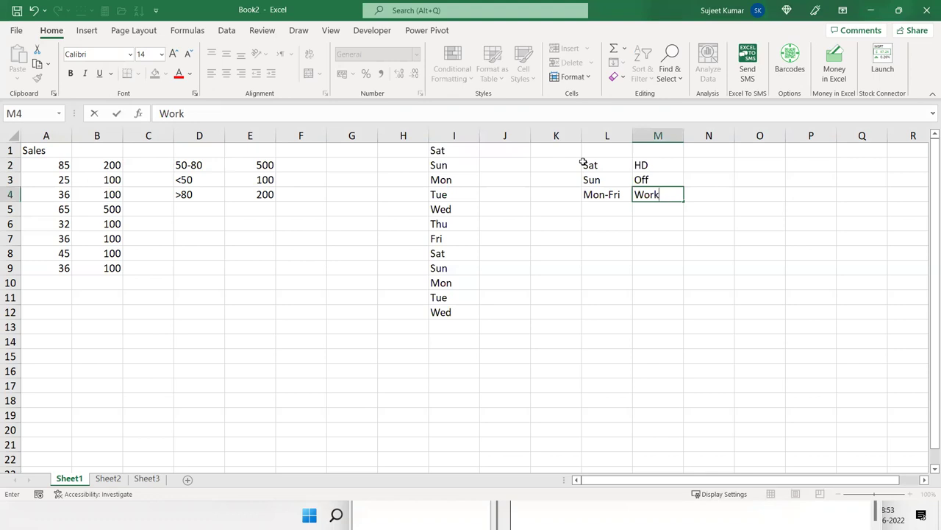
key(BackSpace)
key(BackSpace)
key(BackSpace)
text(Op)
text(en)
click(487, 152)
text(=)
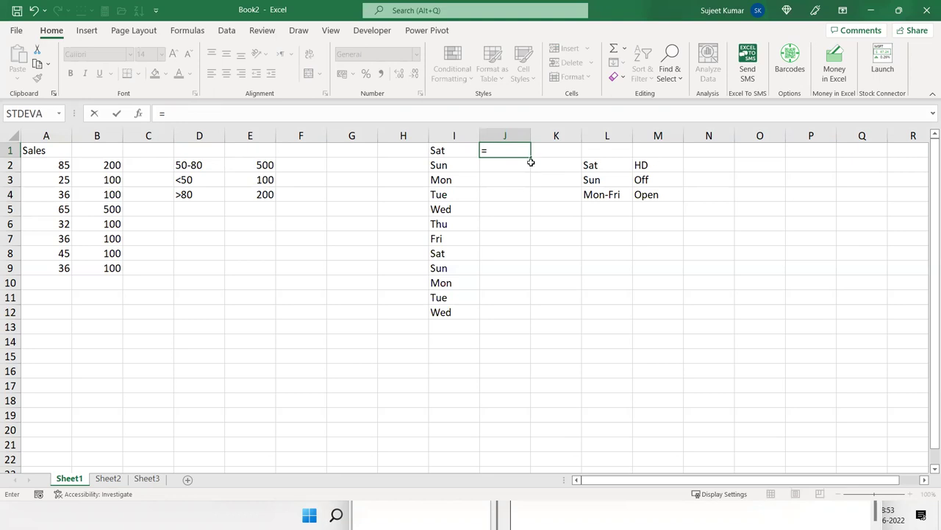
Step: Begin J1's formula =IF(I1="Sat","HD", with a nested IF
text(and)
key(BackSpace)
key(BackSpace)
key(BackSpace)
text(if)
key(Tab)
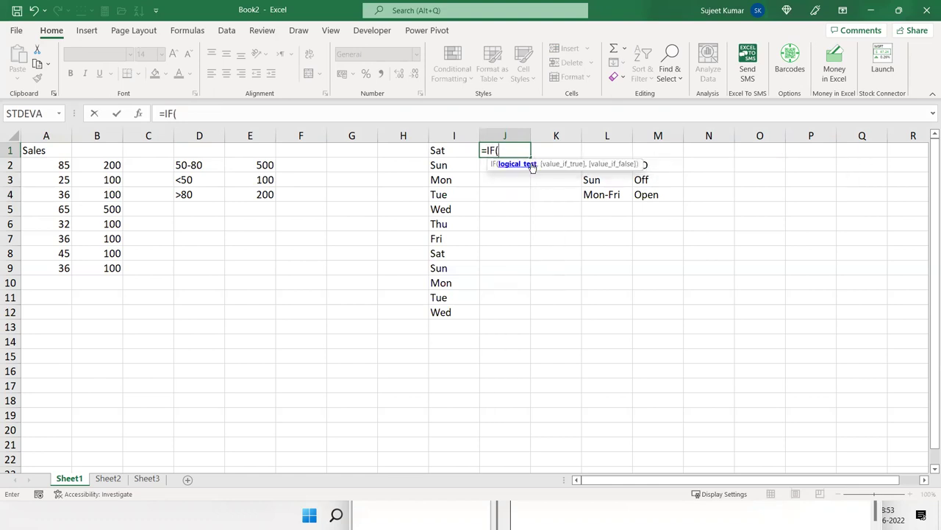
click(446, 152)
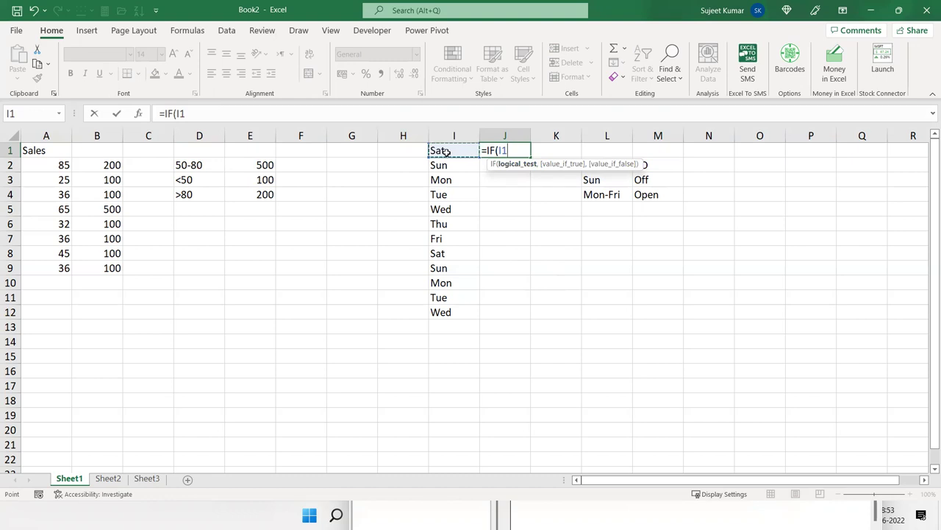
text(=")
text(Sat)
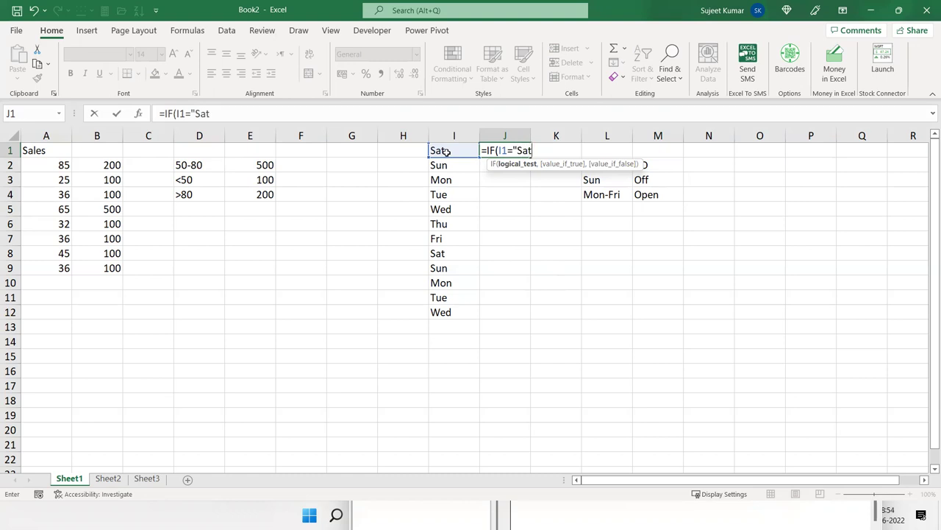
text(","H)
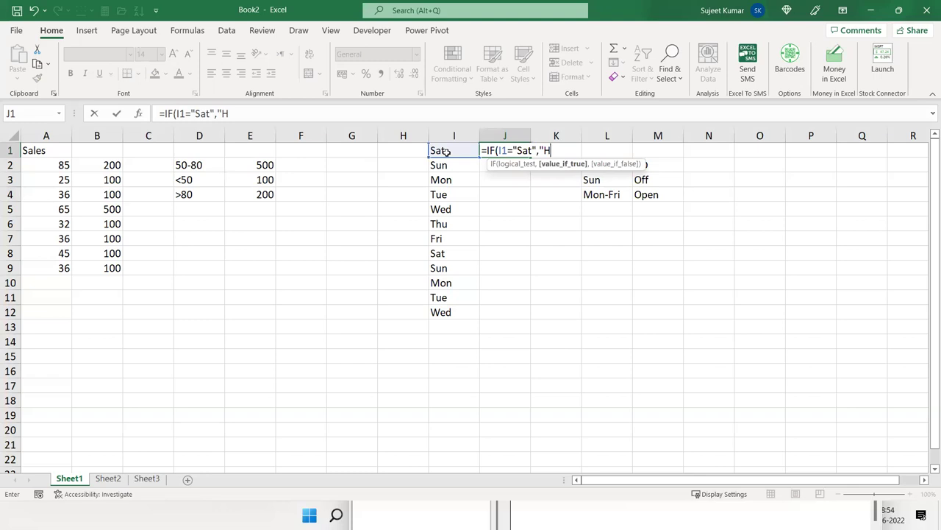
text(D",IF()
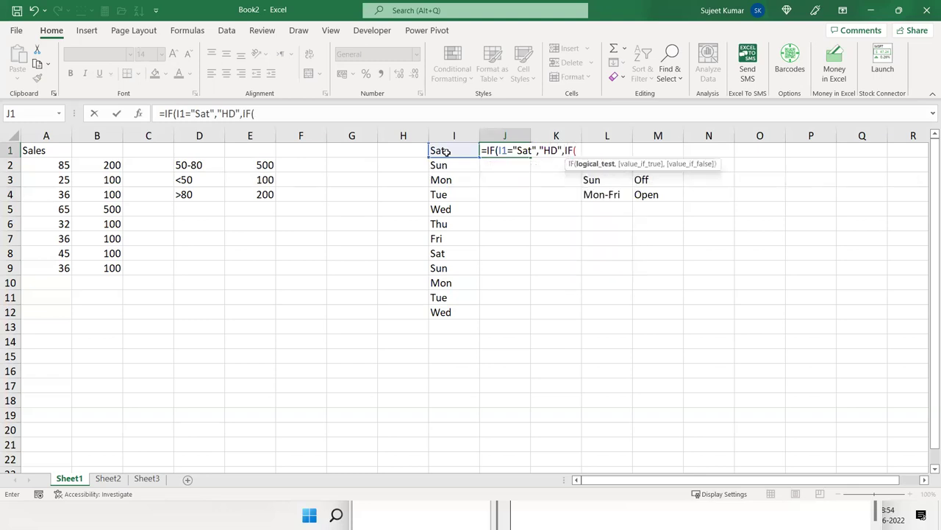
Step: Finish the nested test returning Off for Sun, otherwise Open, and copy it down column J
click(446, 151)
text(=)
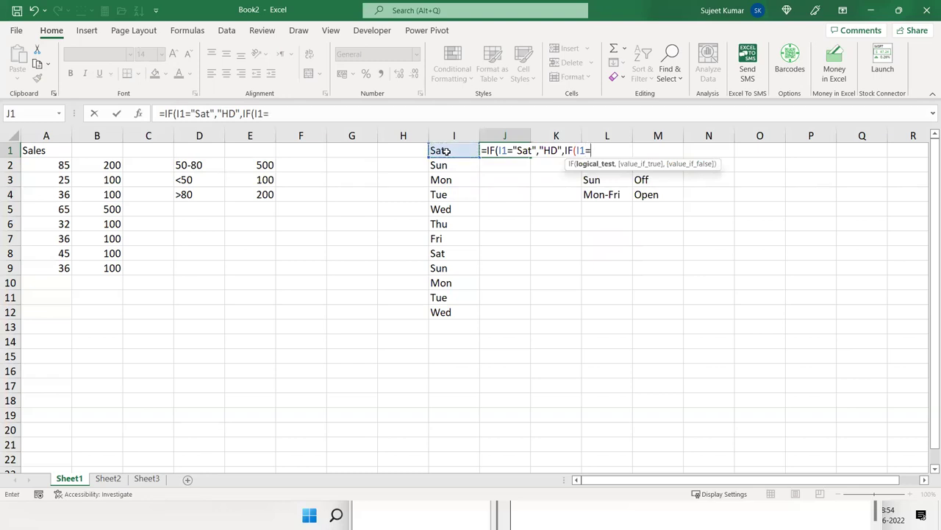
text("Sun)
text(","Off")
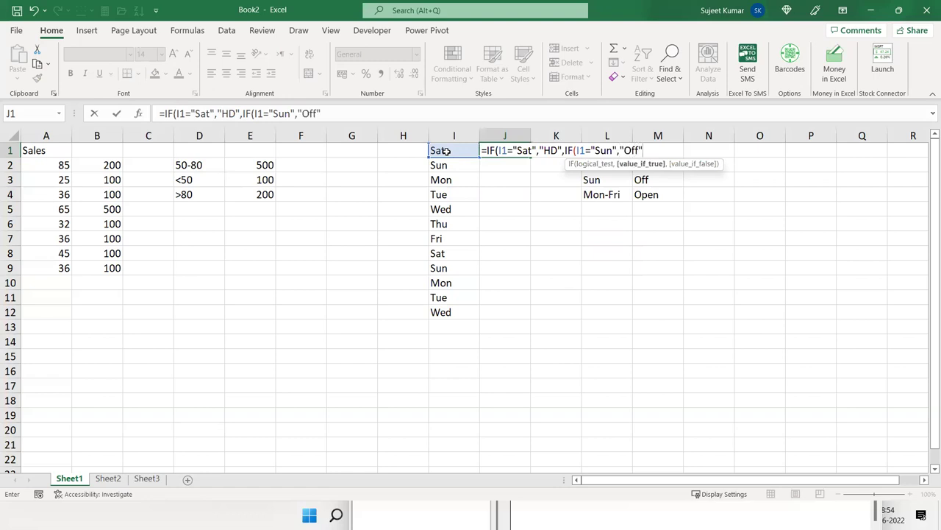
text(,"Opem)
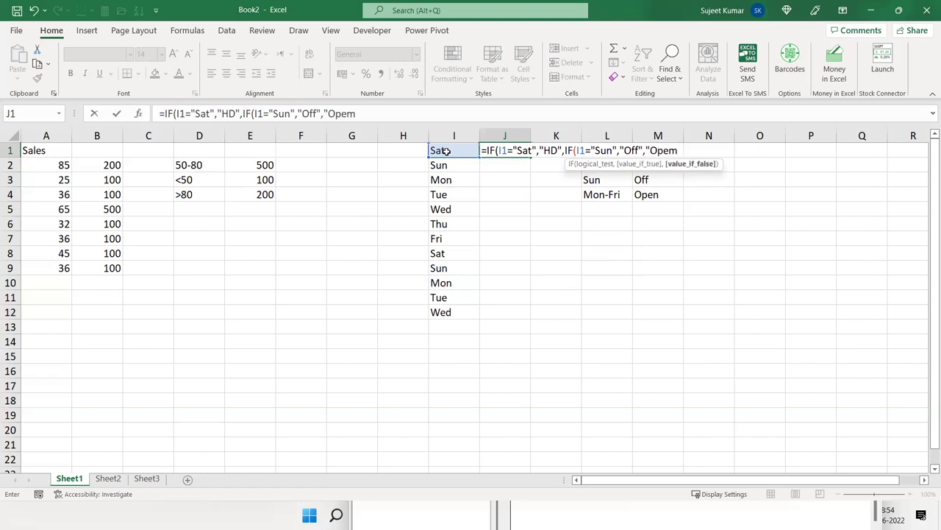
key(BackSpace)
text(n)
text(")
key(Return)
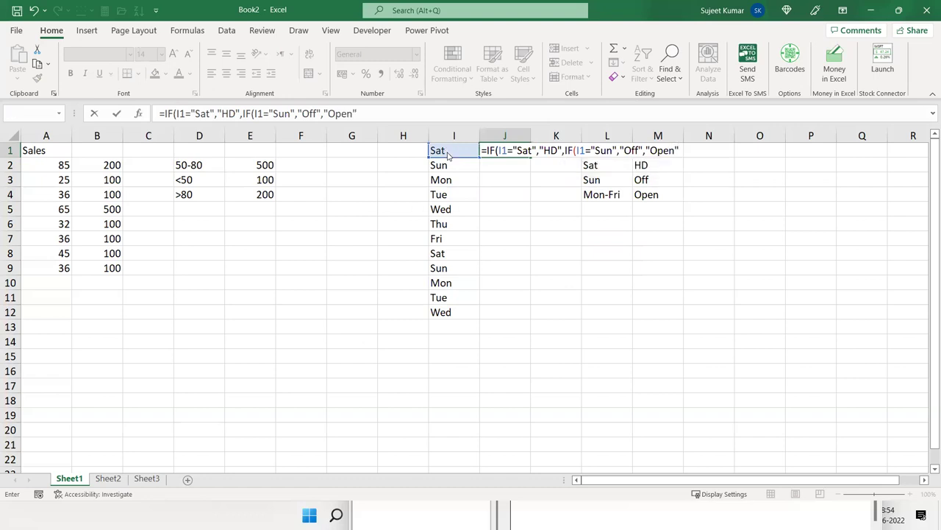
key(Return)
key(Up)
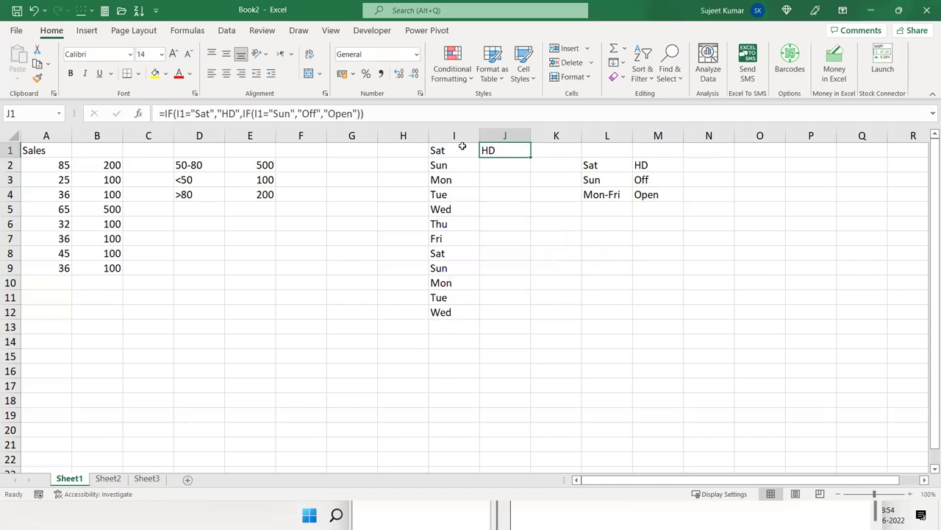
double_click(529, 157)
Step: Check the copied HD/Off/Open results down column J
double_click(508, 152)
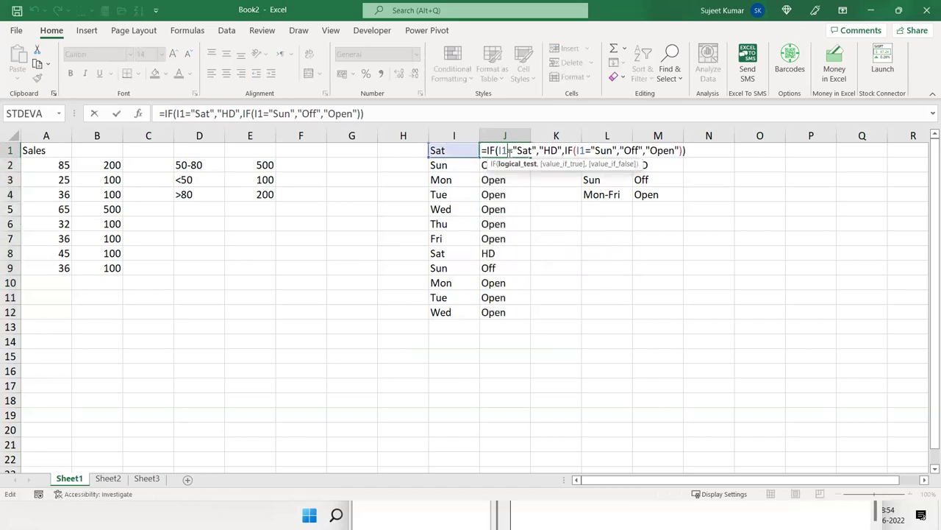
key(Return)
key(Down)
key(Down)
key(Down)
key(Down)
key(Down)
key(Down)
key(Down)
key(Up)
key(Up)
key(Up)
key(Up)
key(Up)
key(Up)
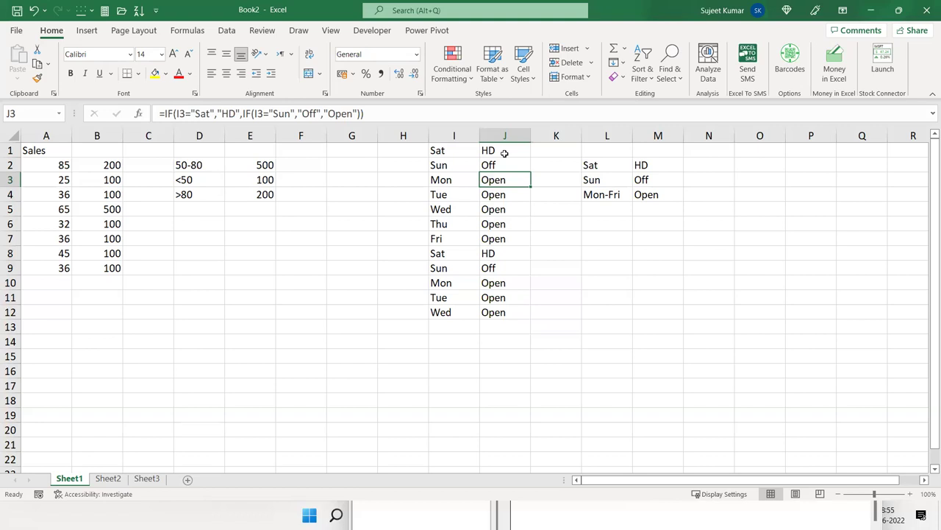
key(Up)
key(Up)
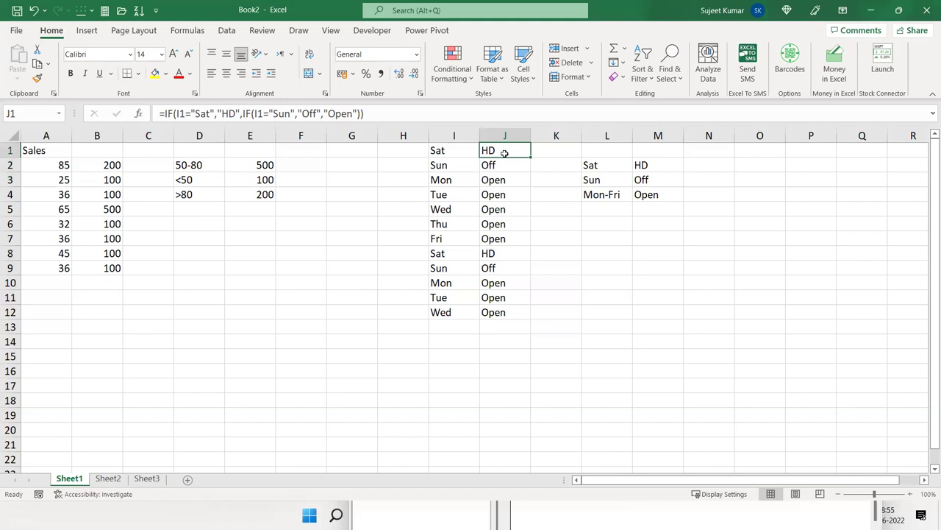
key(Down)
key(Down)
key(Down)
key(Down)
key(Down)
key(Down)
key(Down)
key(Down)
key(Down)
key(Down)
key(Down)
key(Up)
key(Up)
key(Up)
key(Up)
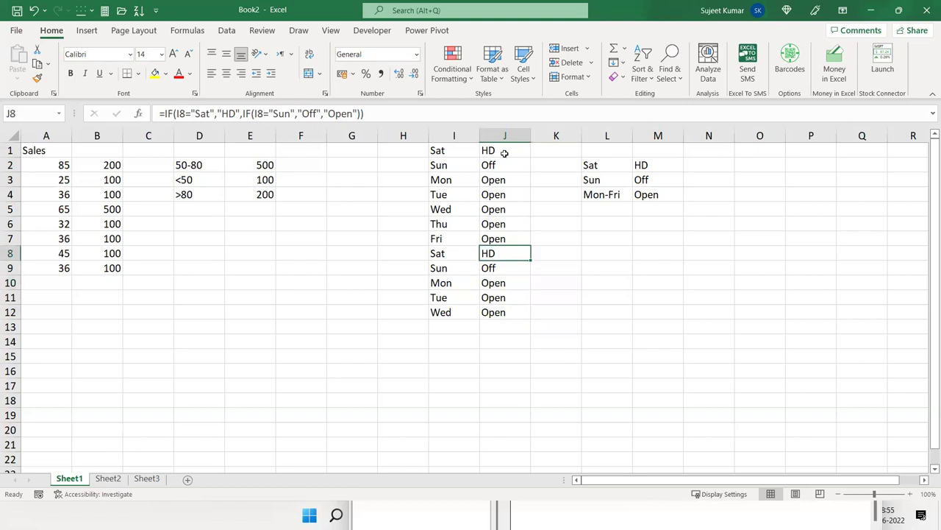
Step: Review the key table's Off and Open entries, then go to Sheet2
key(Up)
key(Up)
key(Up)
key(Up)
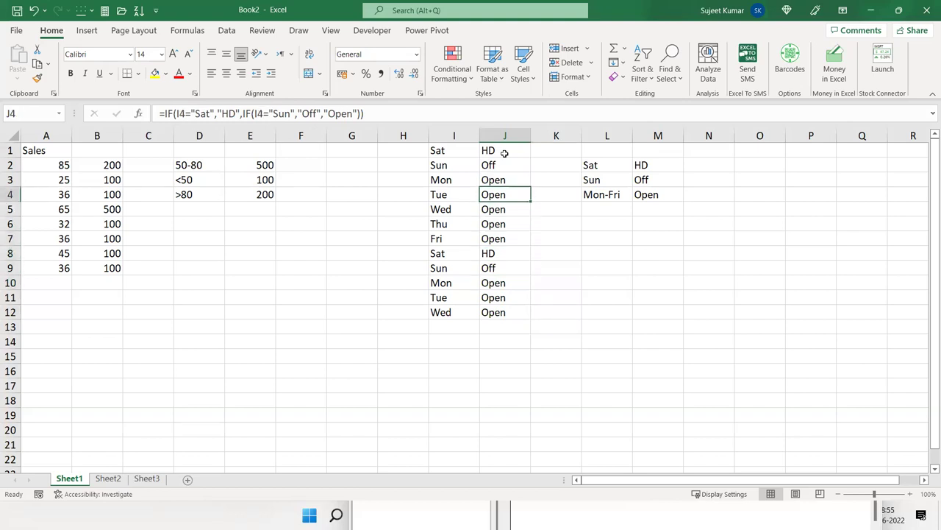
key(Right)
key(Right)
key(Right)
key(Up)
key(Up)
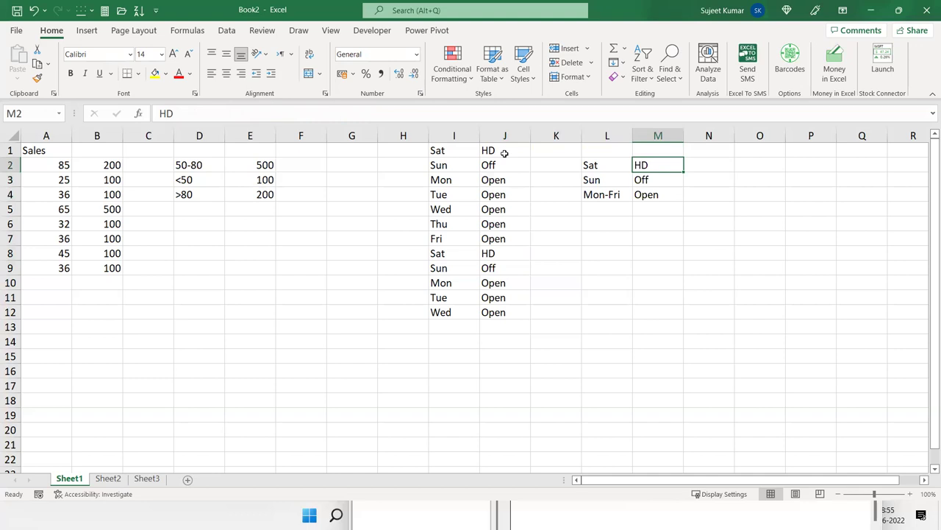
key(Down)
key(Down)
key(Left)
key(Right)
key(shift+Up)
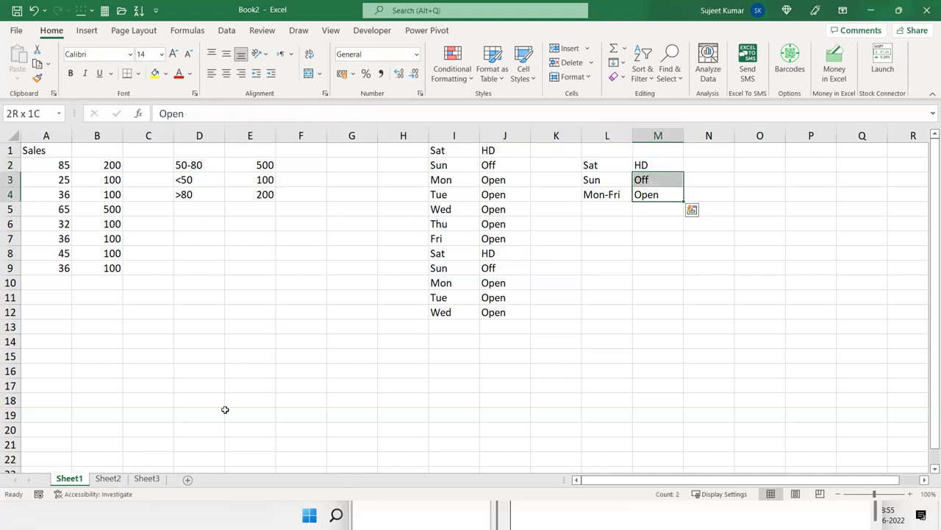
click(122, 480)
Step: Add the Name header in A1 and fill seven names down A2:A8
text(Name)
key(Return)
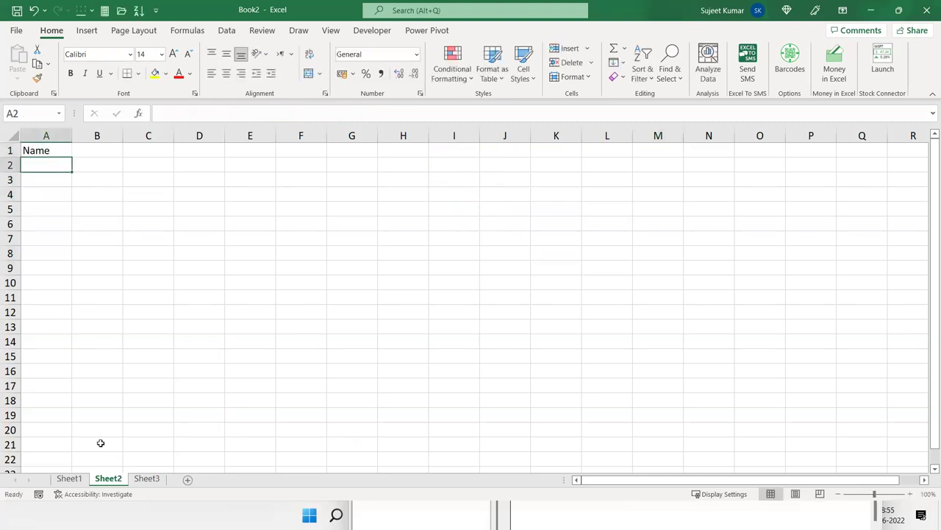
key(Up)
key(Down)
text(Puja)
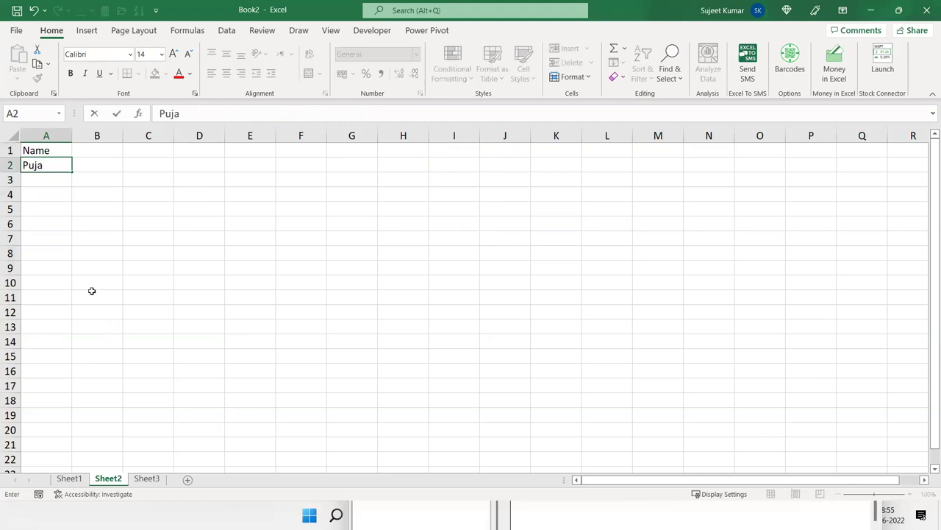
click(91, 294)
click(51, 163)
drag(69, 172, 59, 257)
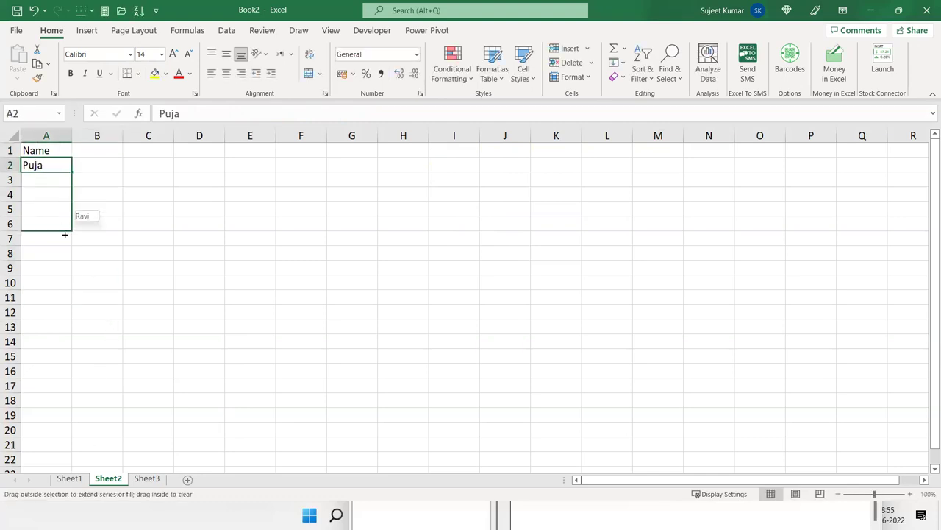
Step: Create headers S-1 through S-5 in B1:F1 and Result in G1
click(101, 150)
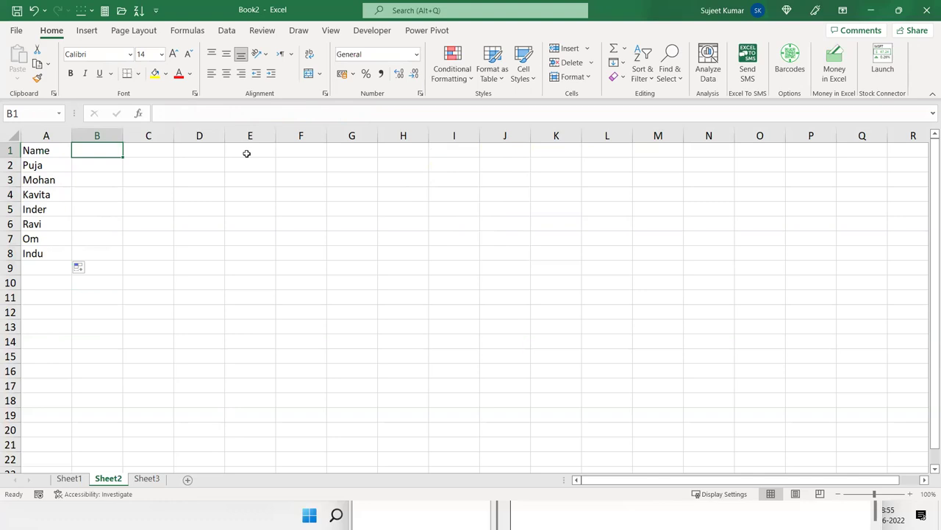
text(S-1)
key(Return)
click(114, 151)
drag(124, 157, 318, 159)
click(348, 150)
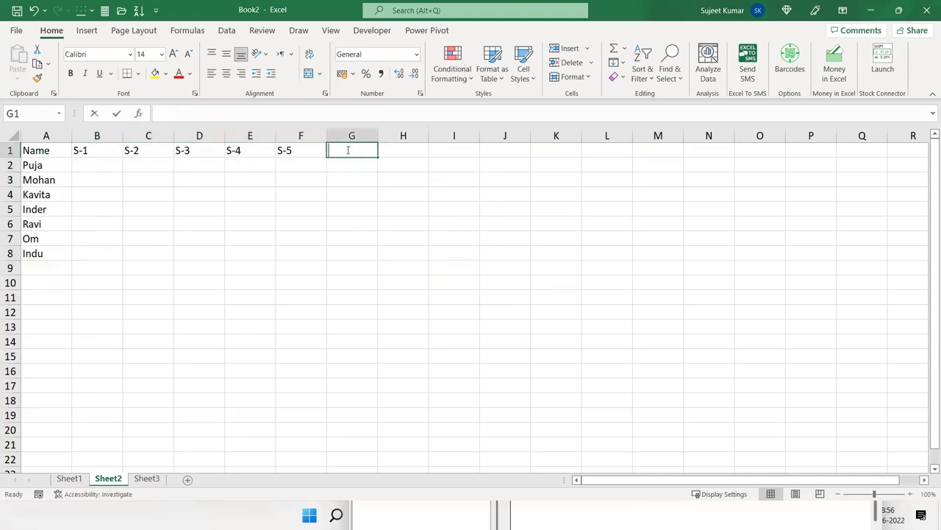
text(Result)
key(Return)
Step: Begin a RANDBETWEEN formula in cell B2
key(Left)
key(Left)
key(Left)
key(Left)
key(Left)
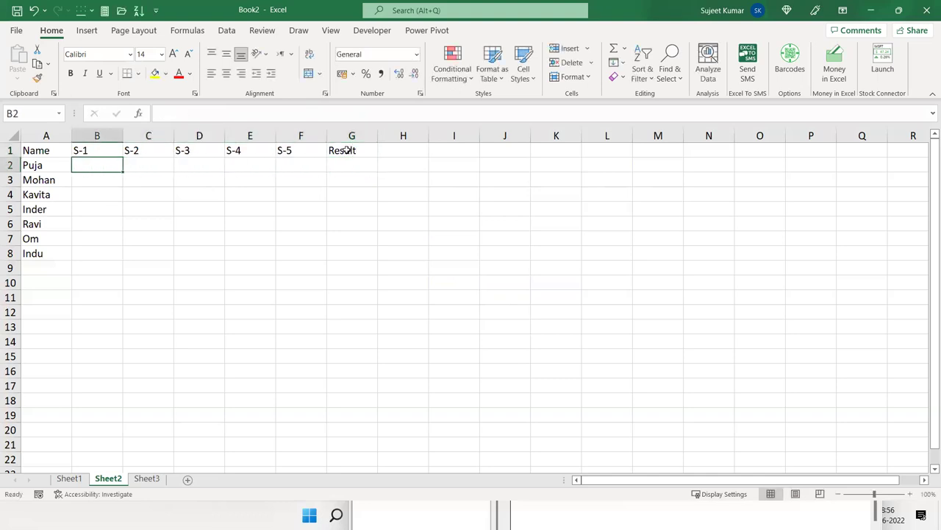
text(=ra)
key(Down)
key(Down)
key(Down)
Step: Fill B2:F8 with the formula =RANDBETWEEN(10,90)
key(Tab)
text(10,90)
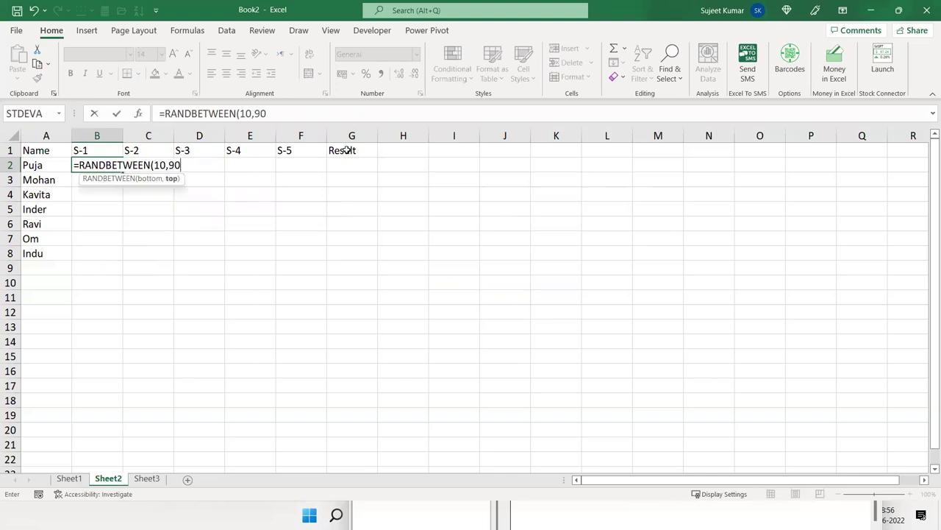
key(ctrl+Return)
key(shift+Right)
key(shift+Right)
key(shift+Right)
key(shift+Right)
key(shift+Down)
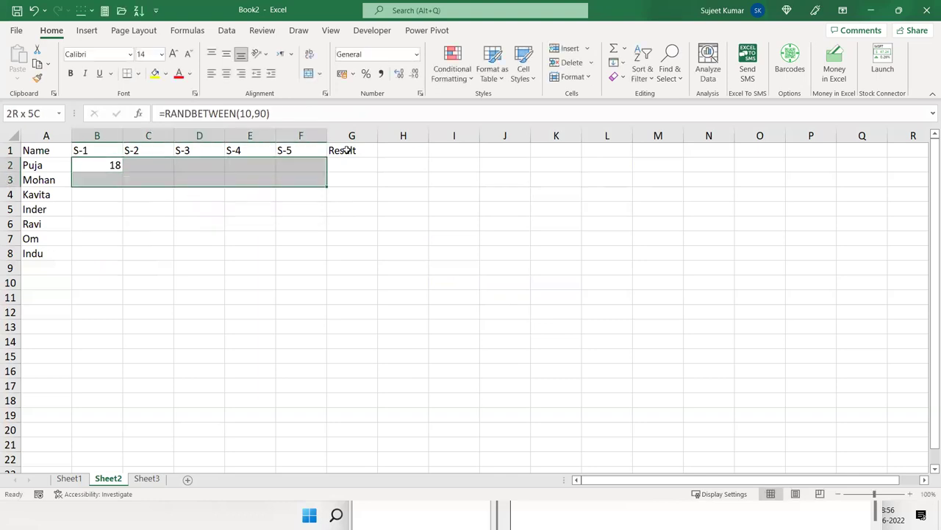
key(shift+Down)
key(shift+Down)
key(shift+Down)
key(shift+Up)
key(ctrl+v)
Step: Convert the B2:F8 random scores to fixed values with Paste Values
key(ctrl+c)
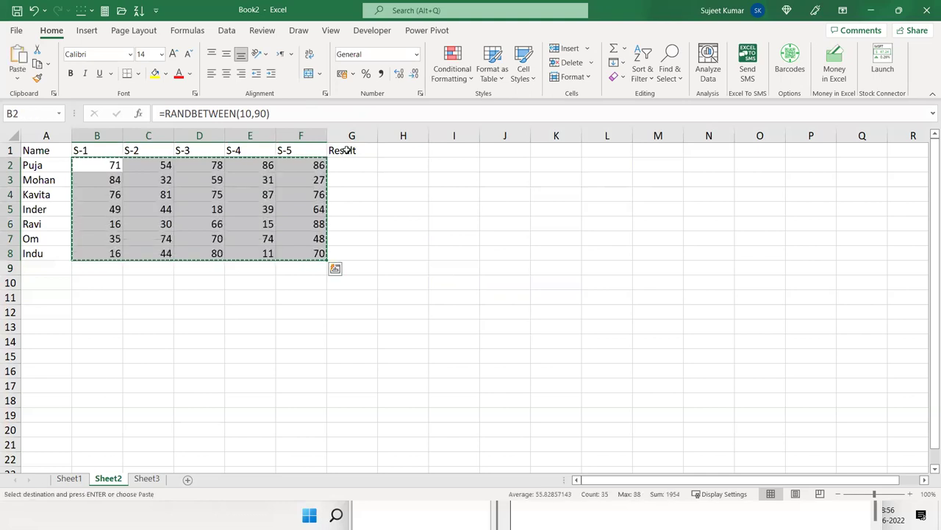
click(20, 79)
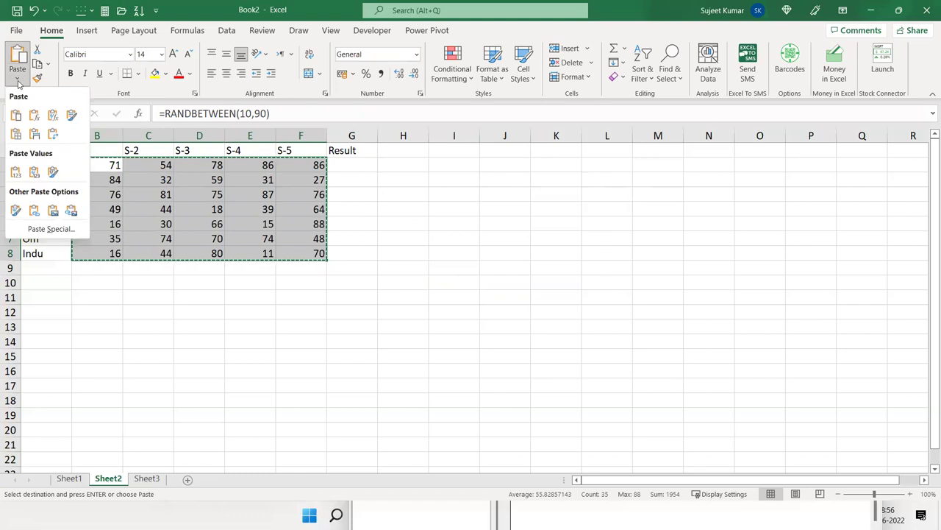
click(16, 170)
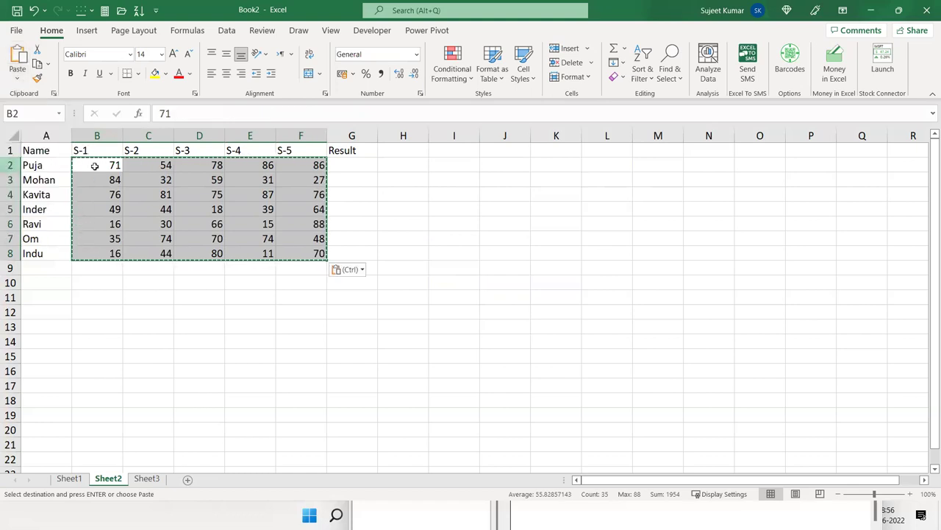
key(Escape)
click(252, 181)
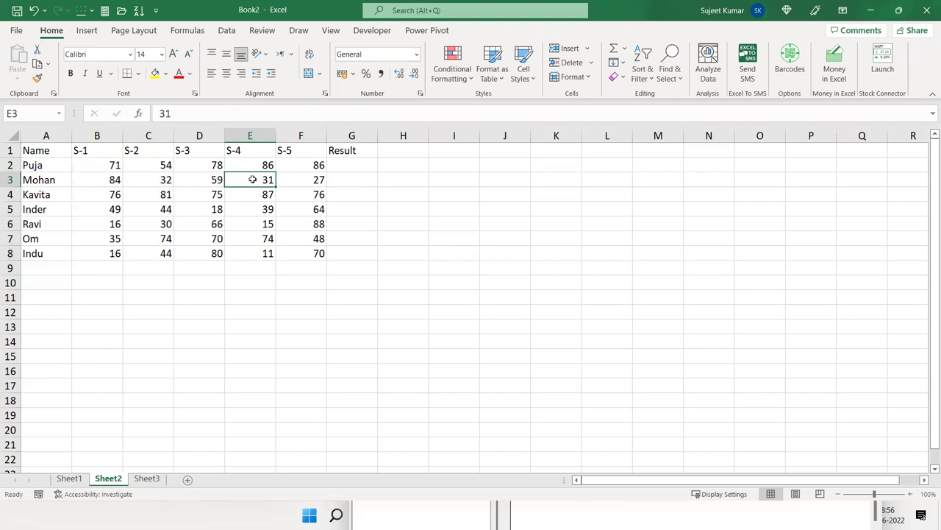
Step: Select the first student's five scores in row 2, ending on cell I2
click(369, 166)
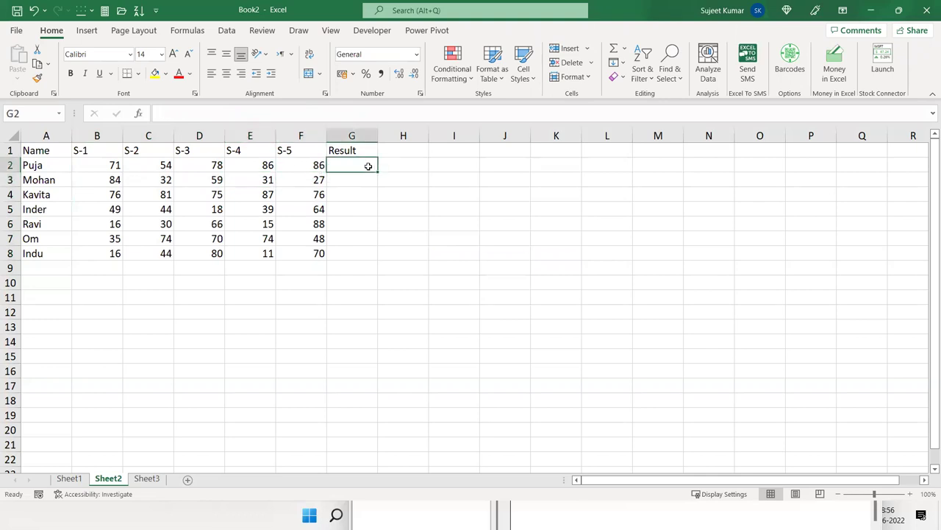
key(Left)
key(Left)
key(Left)
key(Left)
key(Left)
key(shift+Right)
key(shift+Right)
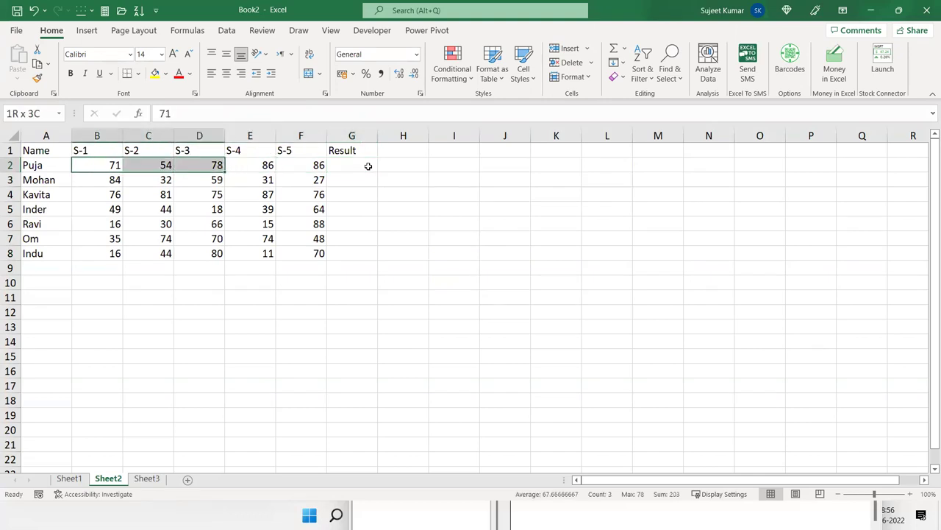
key(shift+Right)
key(shift+Right)
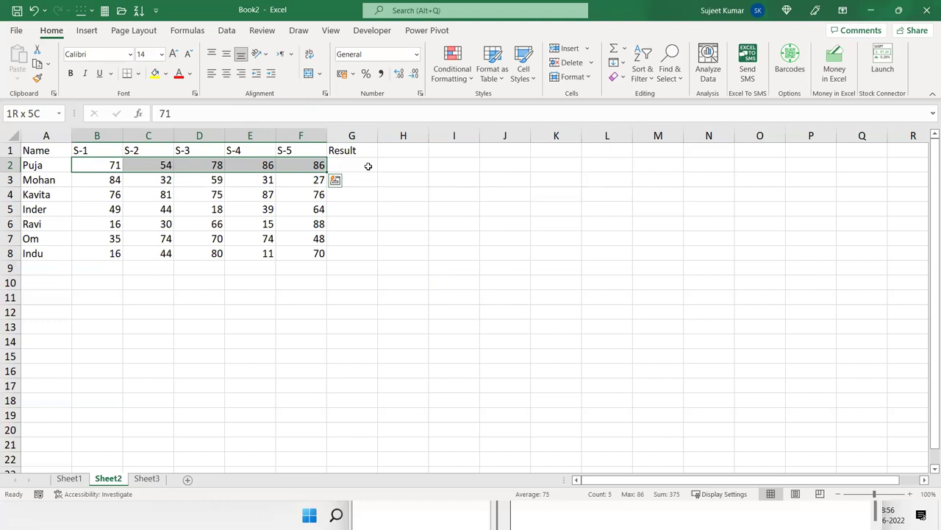
key(Left)
key(Right)
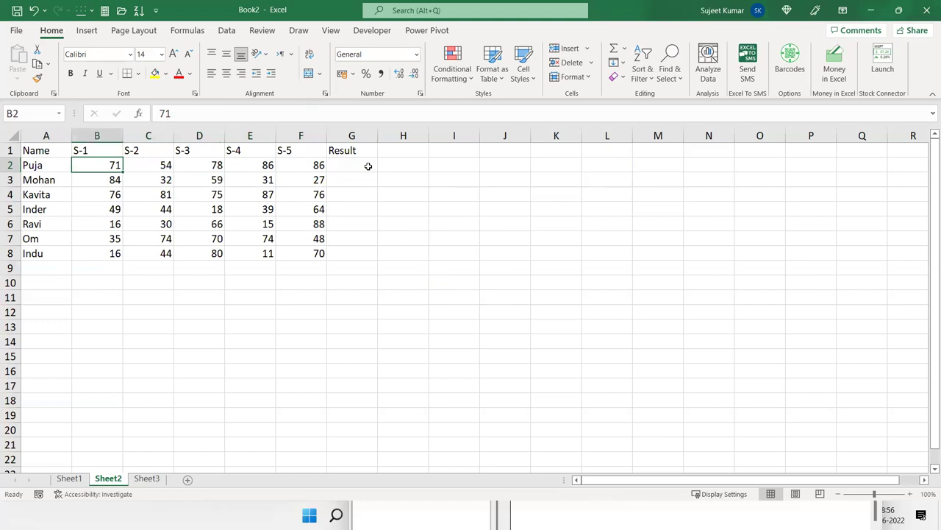
key(shift+Right)
key(shift+Right)
key(shift+Right)
key(shift+Right)
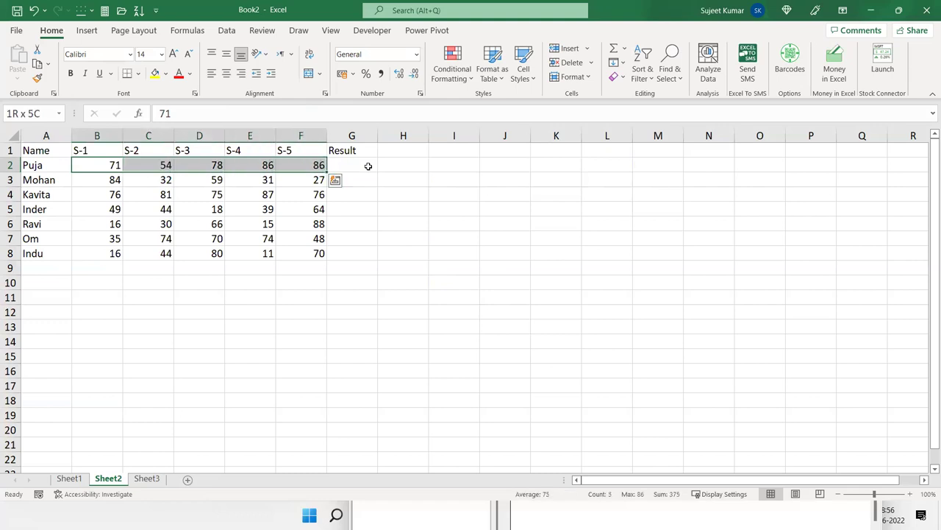
key(Right)
key(Right)
key(Right)
key(Right)
key(Right)
key(Right)
key(Right)
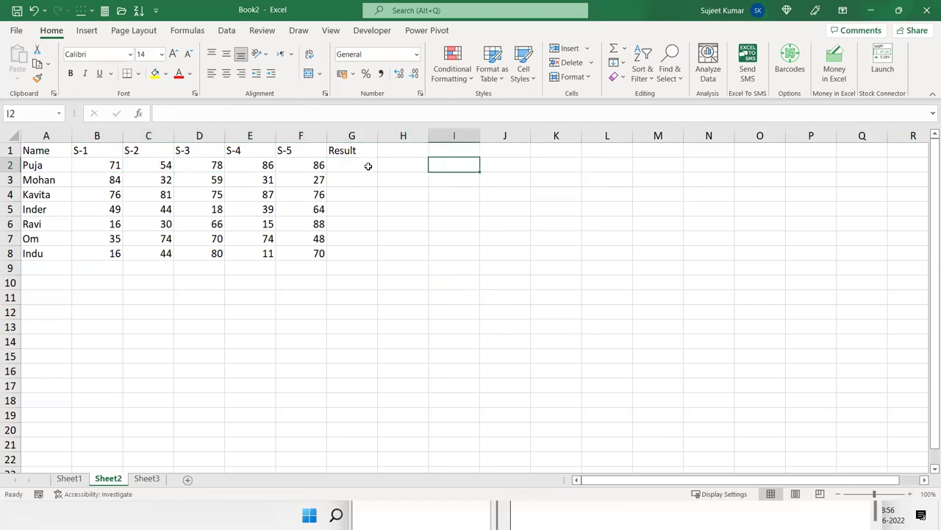
Step: Enter the labels >30, Pass and Fail in I2:K2
text(>)
text(33)
key(BackSpace)
text(0)
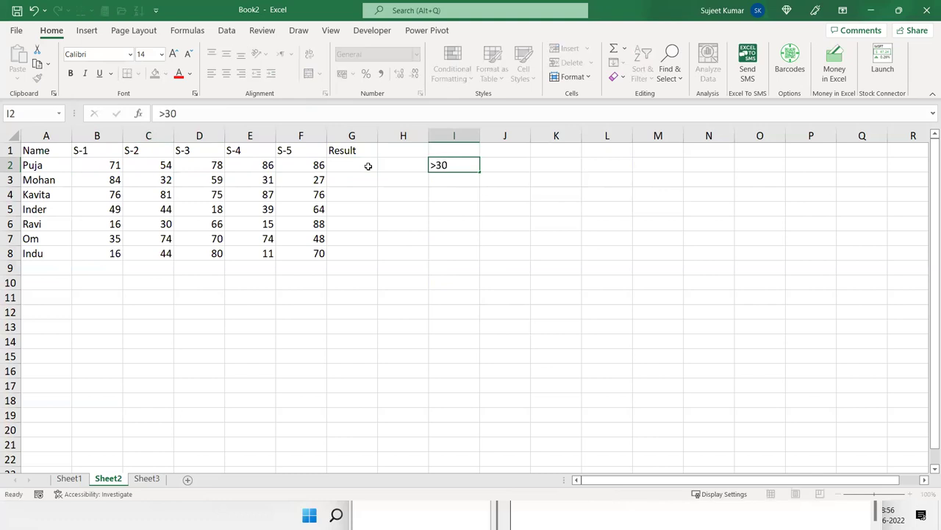
key(Tab)
text(Pass)
key(Return)
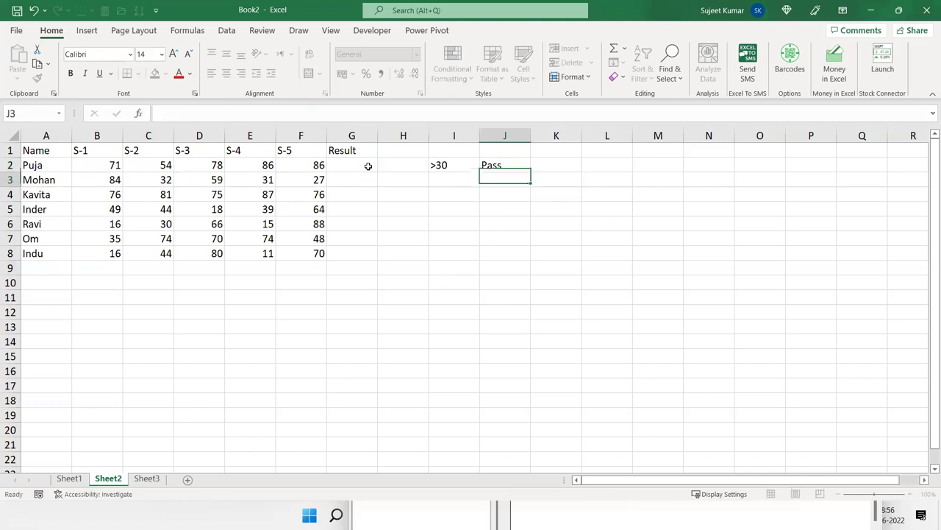
key(Up)
key(Right)
text(Fail)
key(Return)
key(Left)
key(Left)
key(Up)
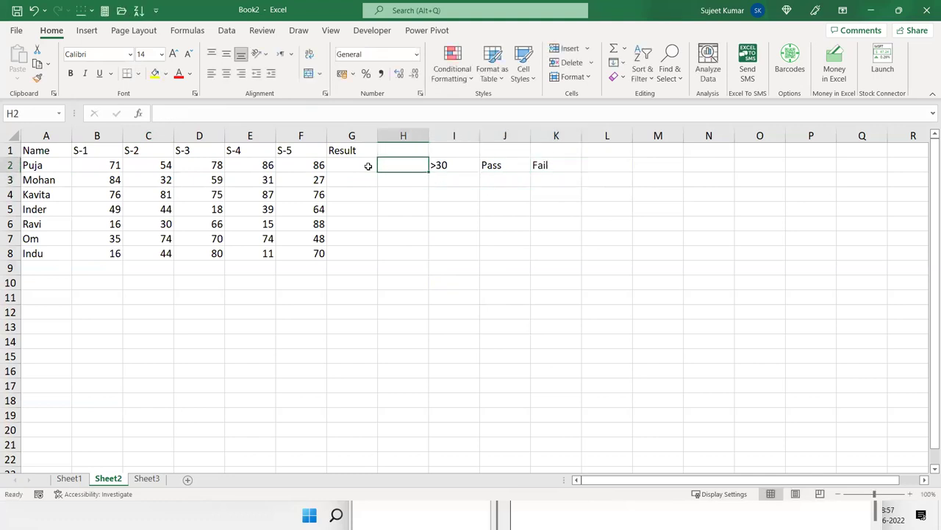
key(Left)
Step: Enter =AND(B2>30,C2>30,D2>30,E2>30,F2>30) in G2, showing TRUE for the first student
key(Tab)
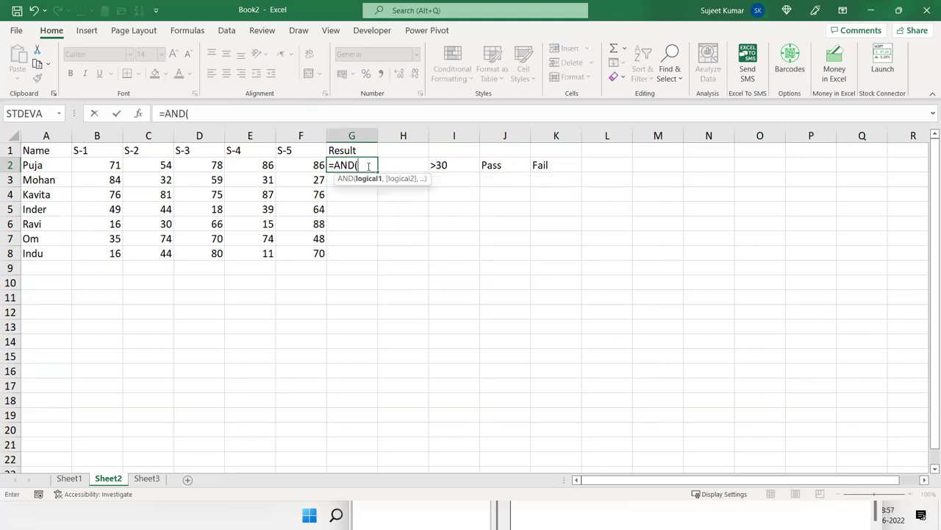
key(Left)
key(Left)
key(Left)
key(Left)
key(Left)
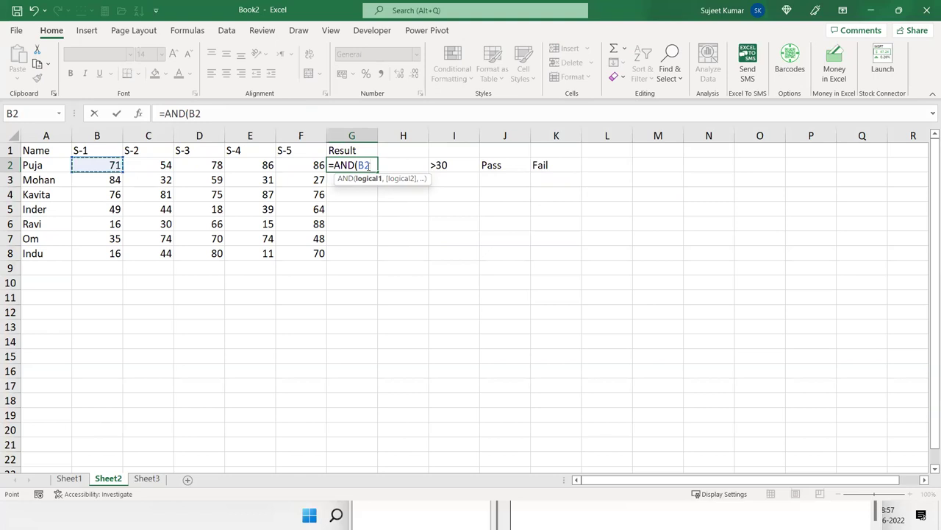
text(>30,)
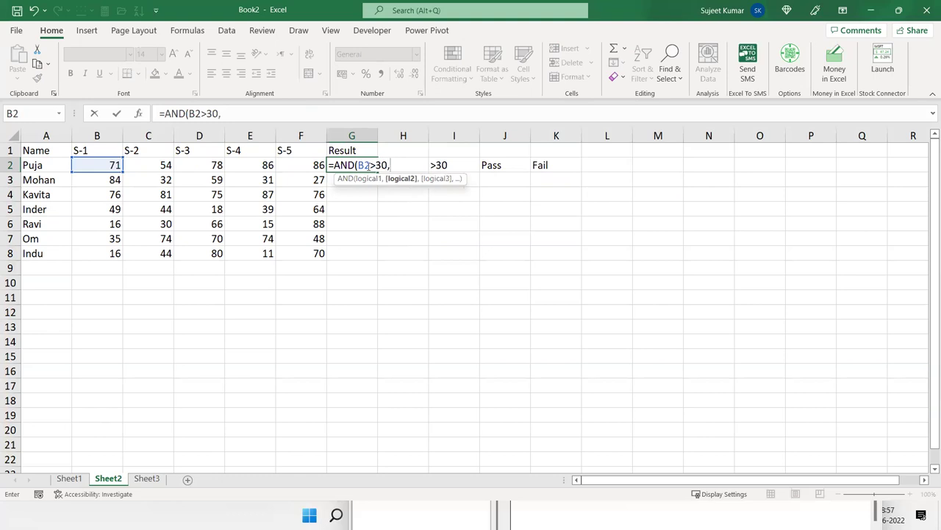
key(Left)
key(Left)
key(Left)
key(Left)
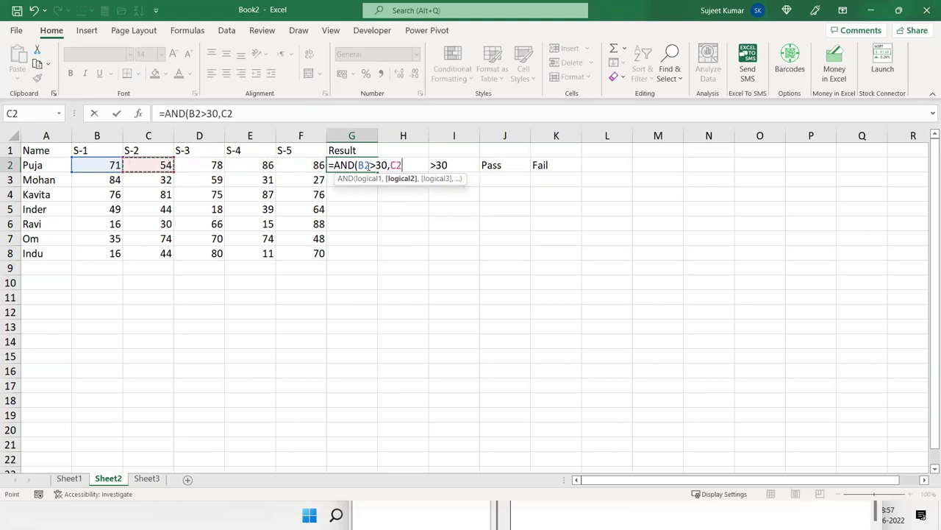
text(>)
text(30,)
key(Left)
key(Left)
key(Left)
text(>30,)
key(Left)
key(Left)
text(>30,)
key(Left)
text(>30)
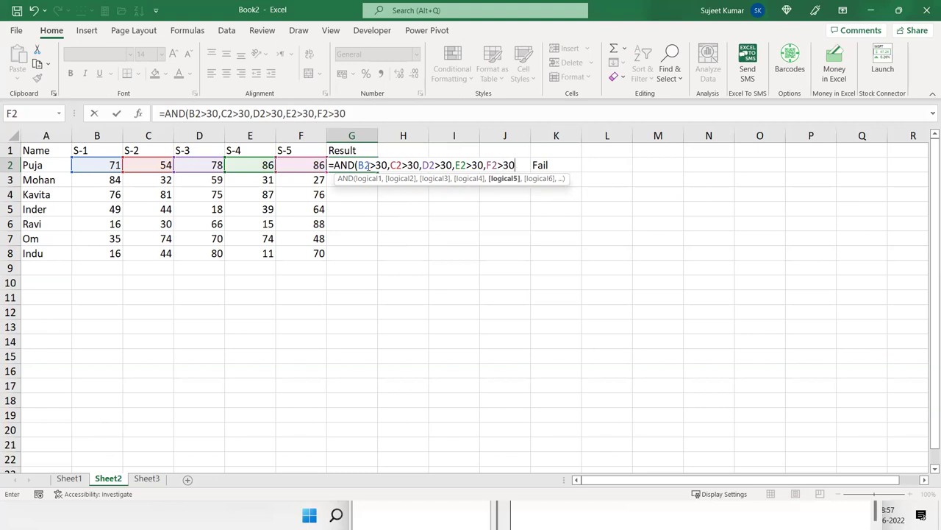
key(Return)
click(368, 166)
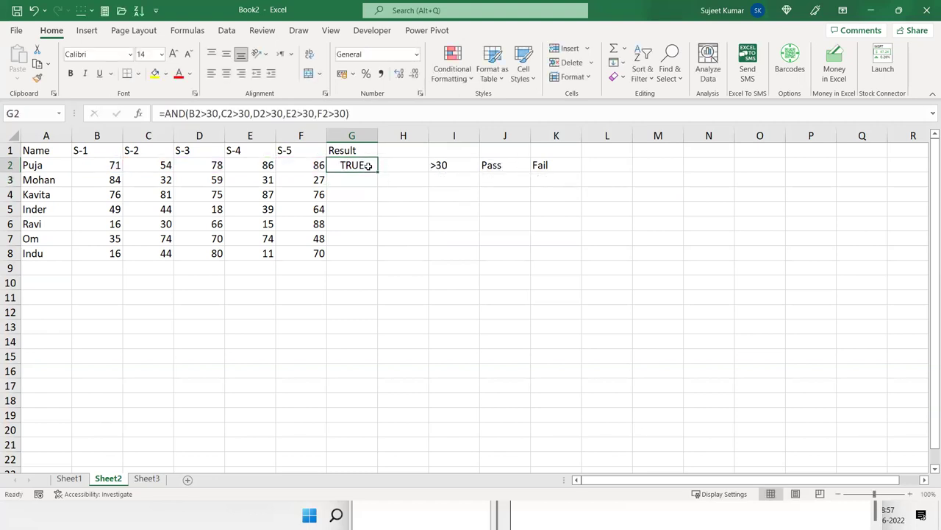
Step: Copy the AND test down to G8, inspect each result, and select G2:G8
double_click(377, 172)
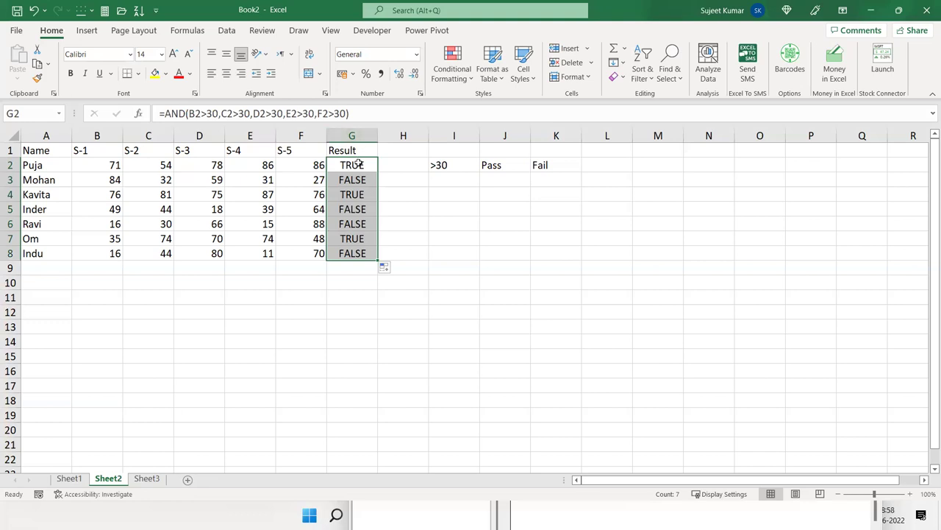
click(358, 163)
click(355, 180)
click(354, 195)
click(353, 210)
click(353, 225)
click(352, 239)
click(354, 252)
drag(353, 252, 357, 165)
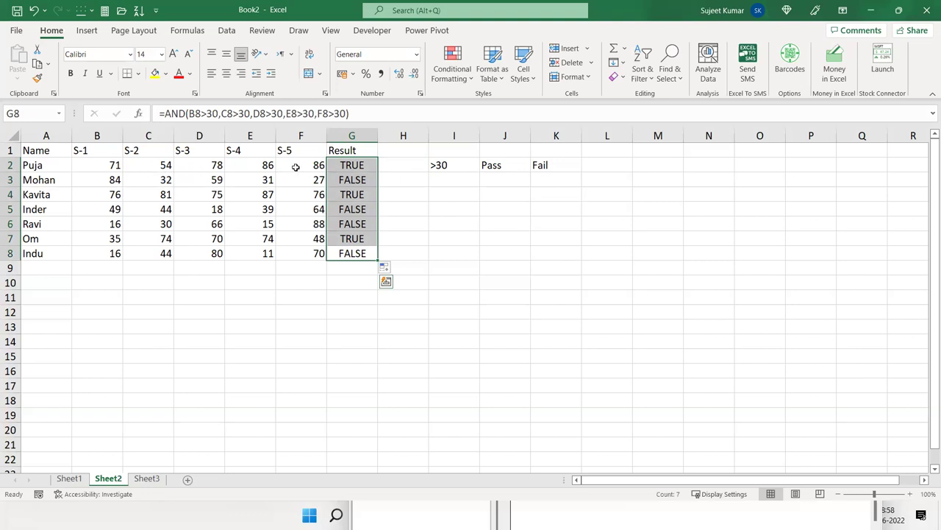
Step: Clear G2:G8 and start a nested IF in G2 testing B2, C2 and D2 >=30
key(Delete)
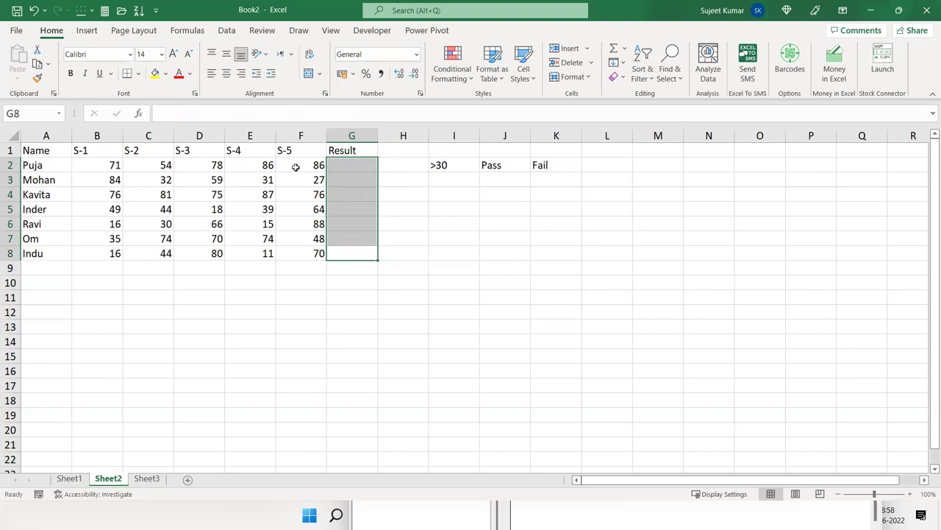
key(Up)
key(Up)
key(Up)
key(Up)
key(Up)
key(Up)
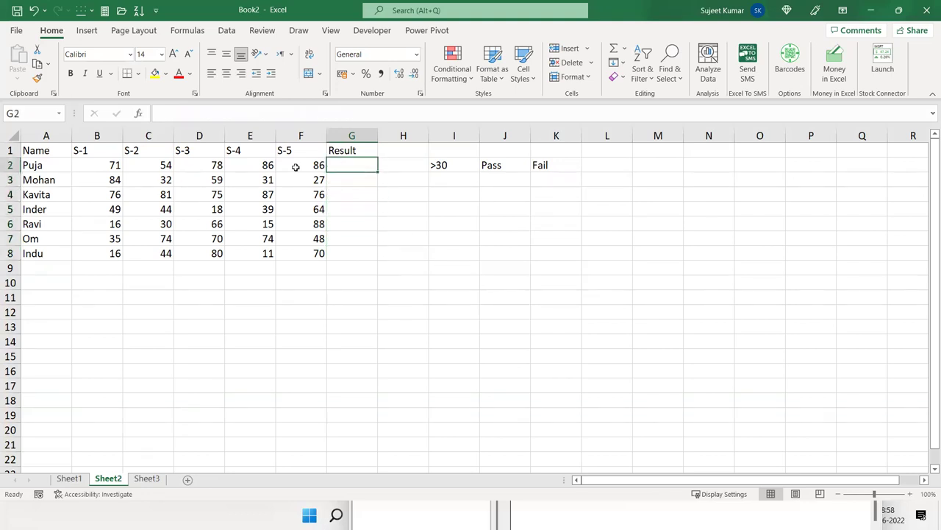
text(=if)
key(Tab)
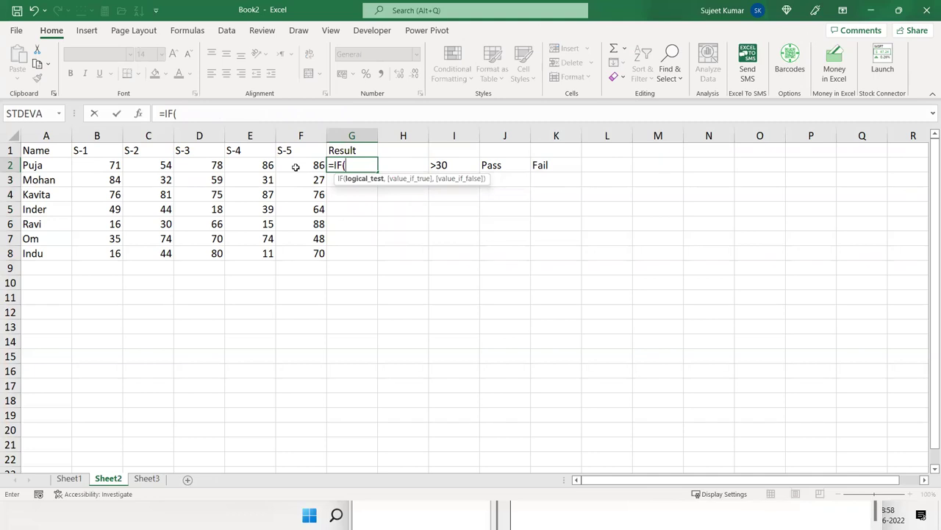
click(113, 161)
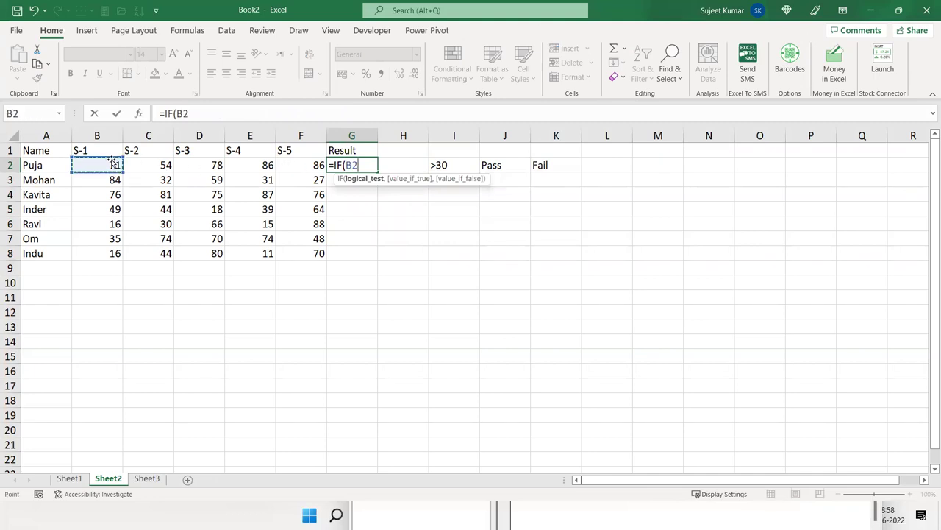
text(>=3)
text(0,IF()
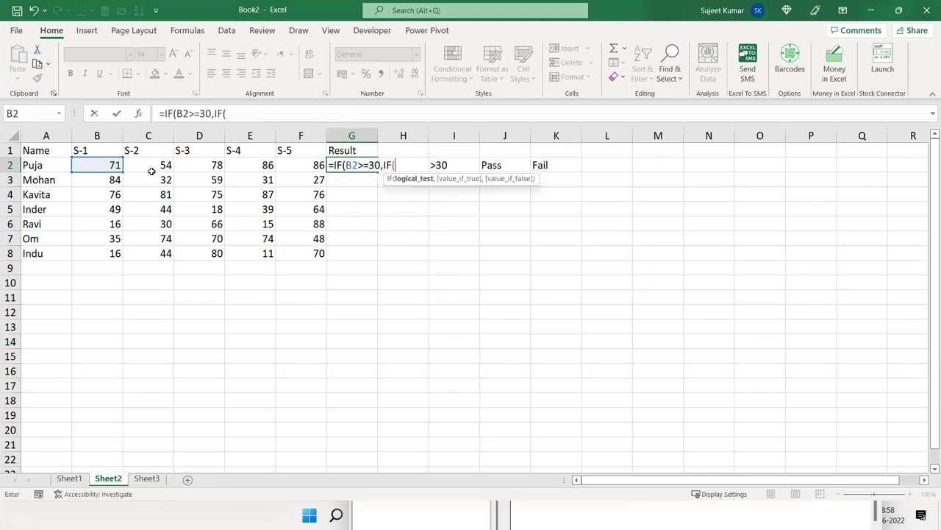
click(151, 171)
text(>=)
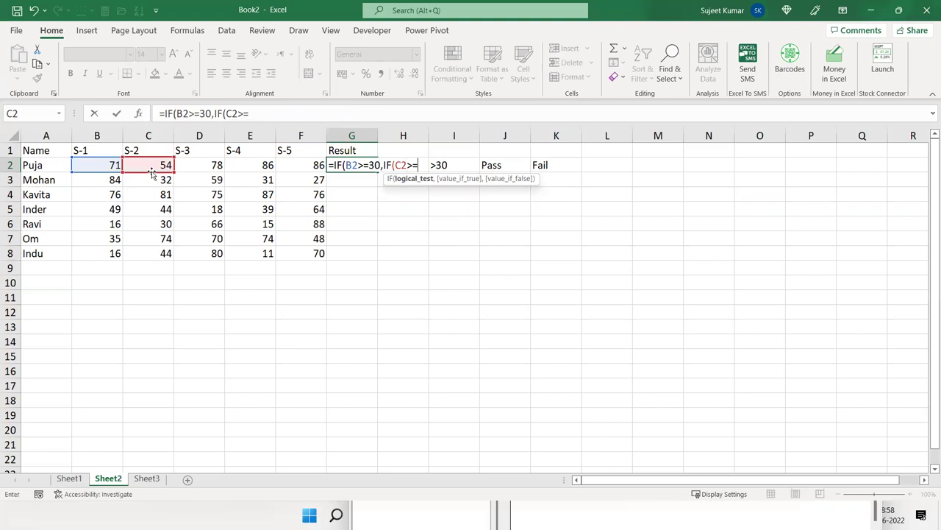
text(30,)
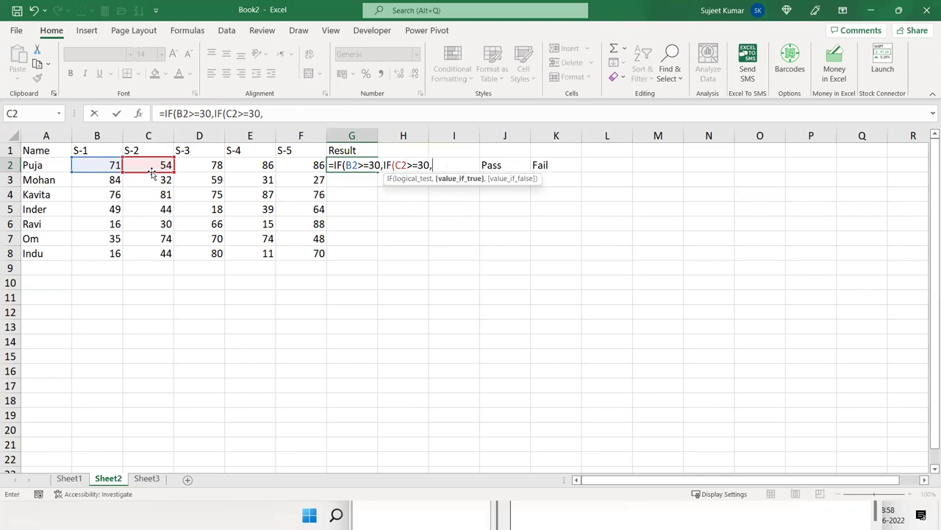
text(IF()
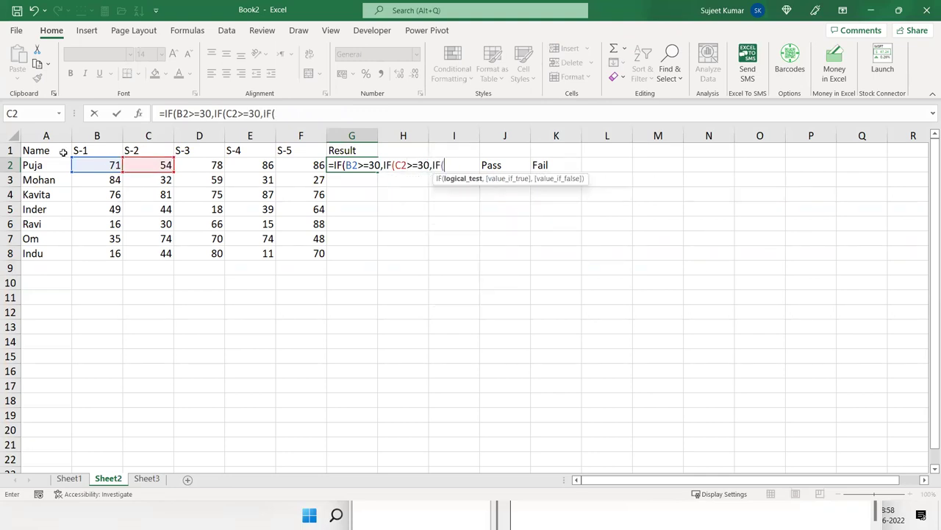
click(200, 171)
text(>=30,if()
Step: Finish the nested IF with E2/F2 tests, Pass, and S5, S-4, S3, S2, S1 Fail labels
click(241, 170)
text(>=30,)
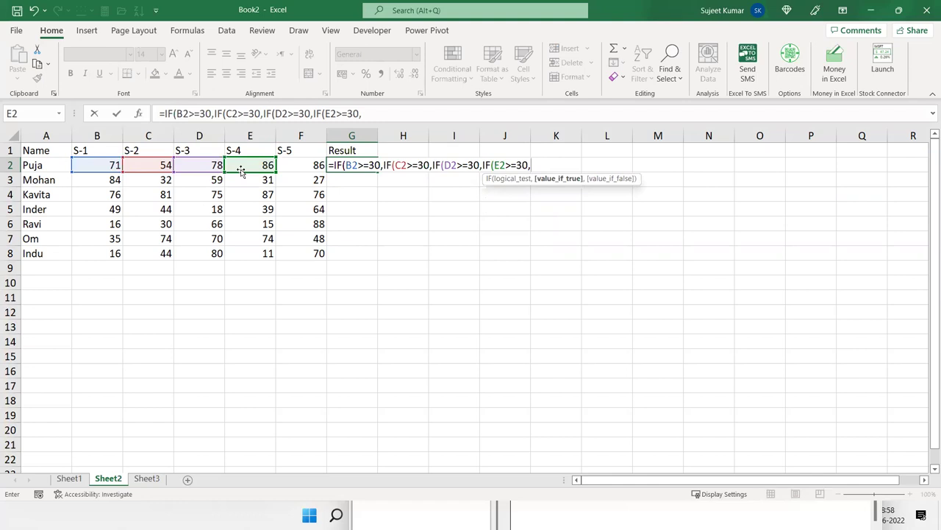
text(if()
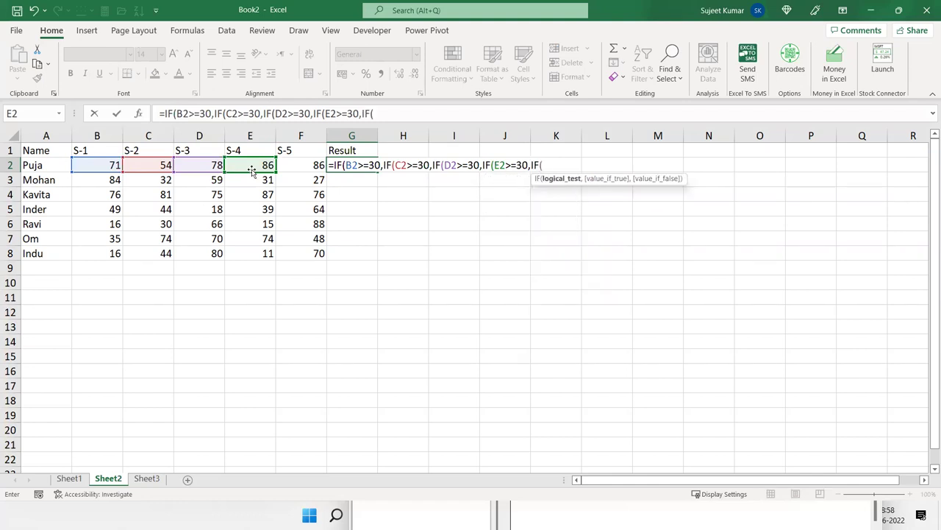
click(299, 170)
text(>)
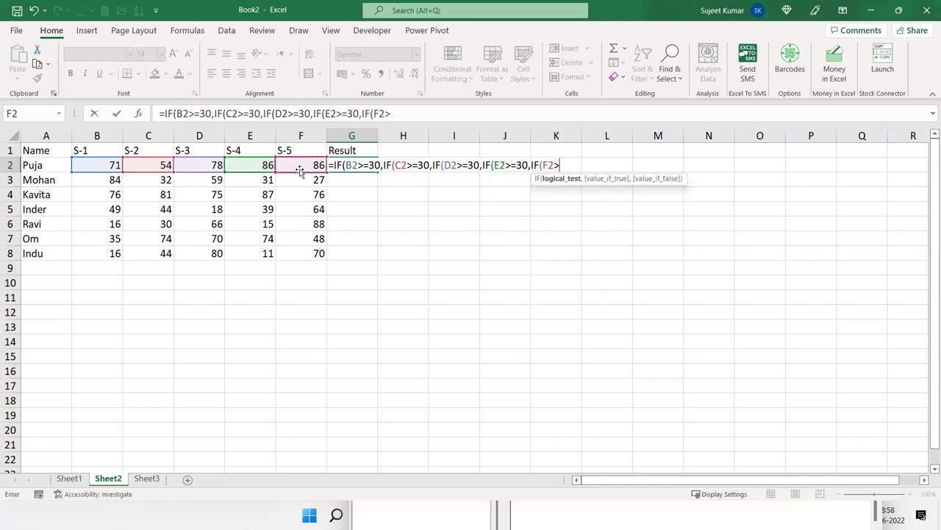
text(=30)
text(,"Pass","S4)
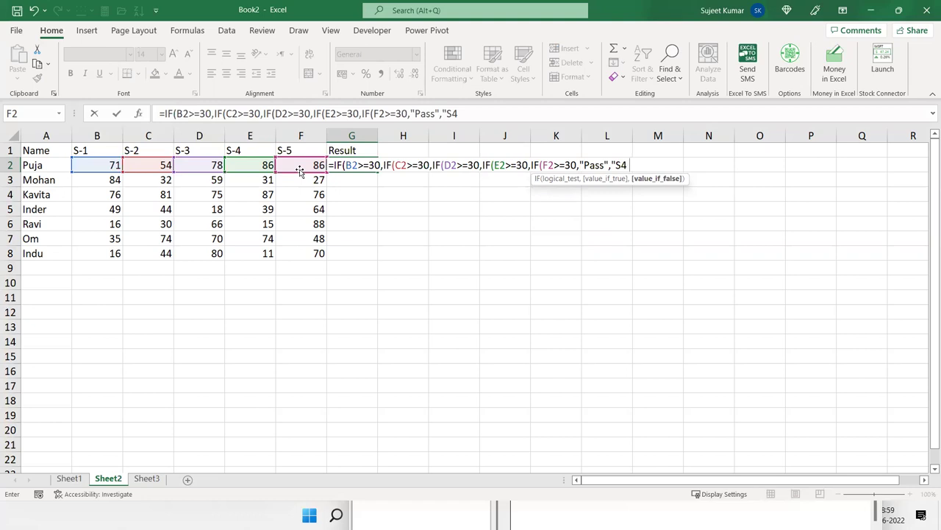
key(BackSpace)
text(5 )
text(Fail")
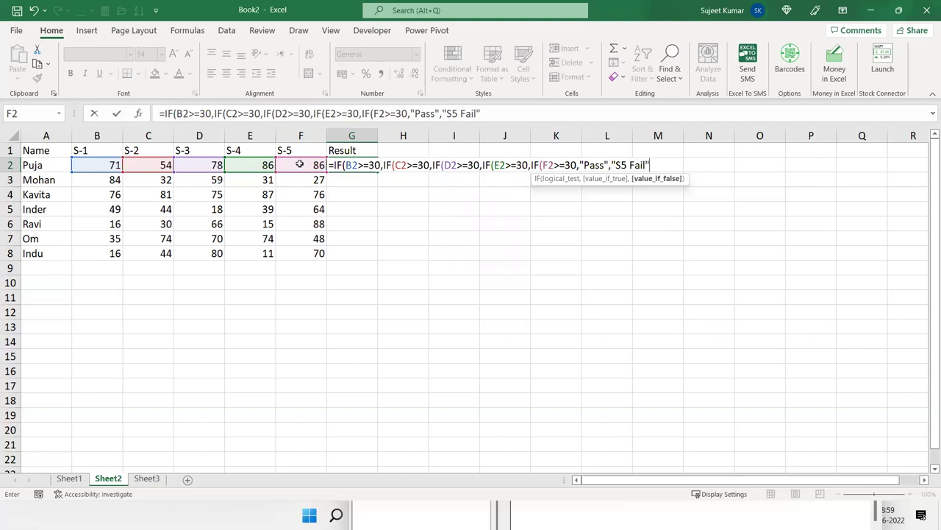
text())
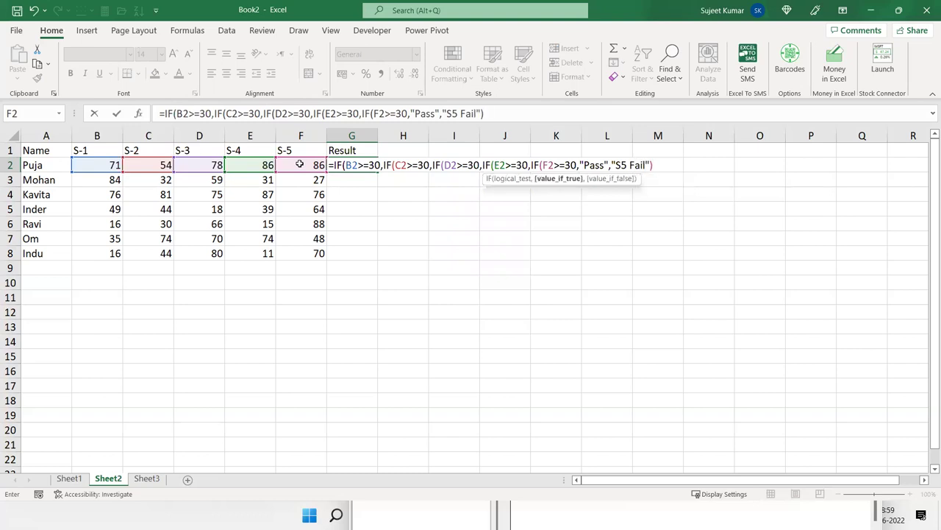
text(,)
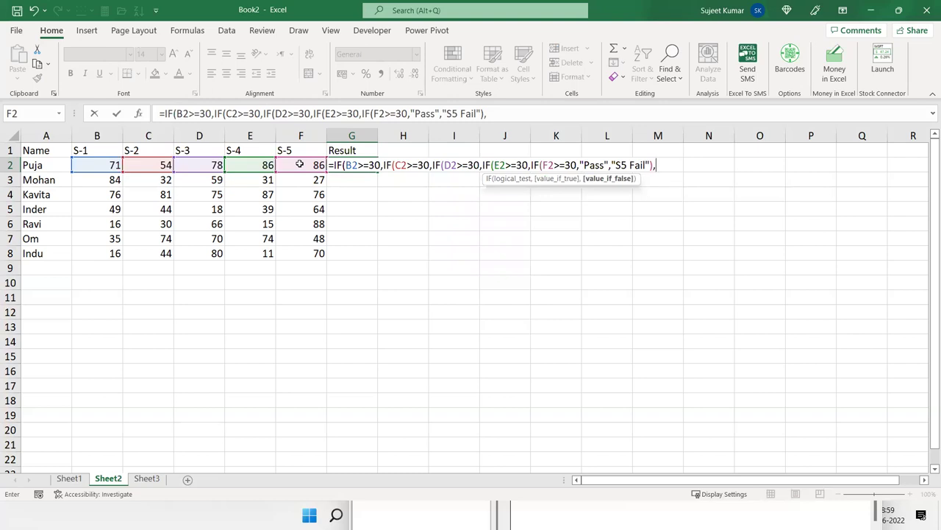
text("S-4 Fail")
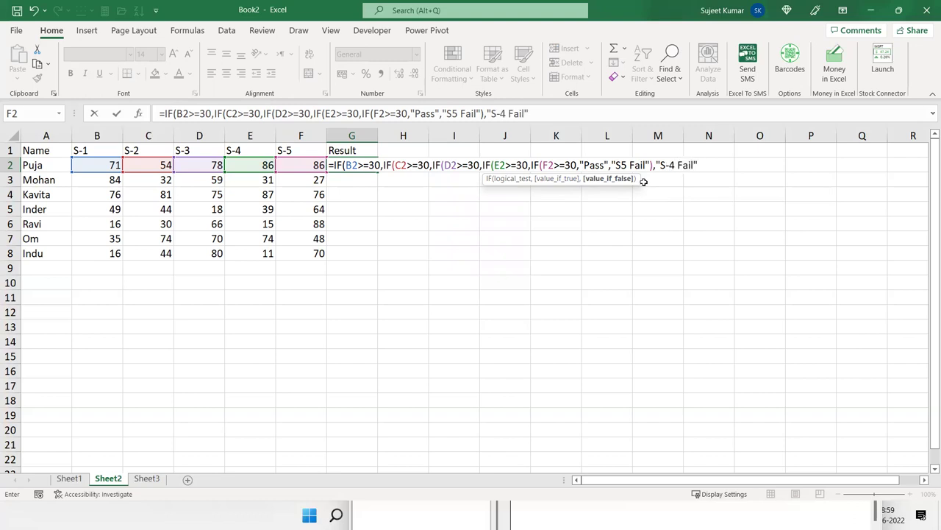
text(),)
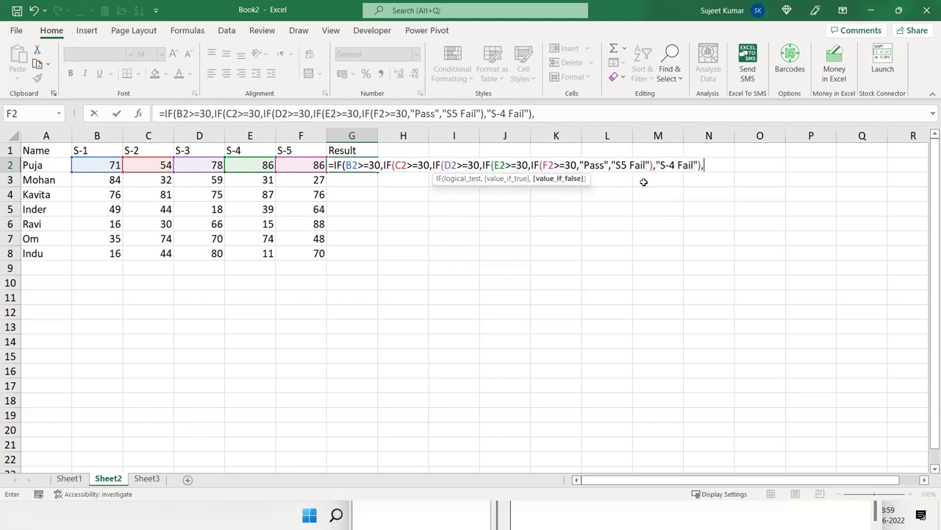
text("S3)
text( Fail"),"S2 )
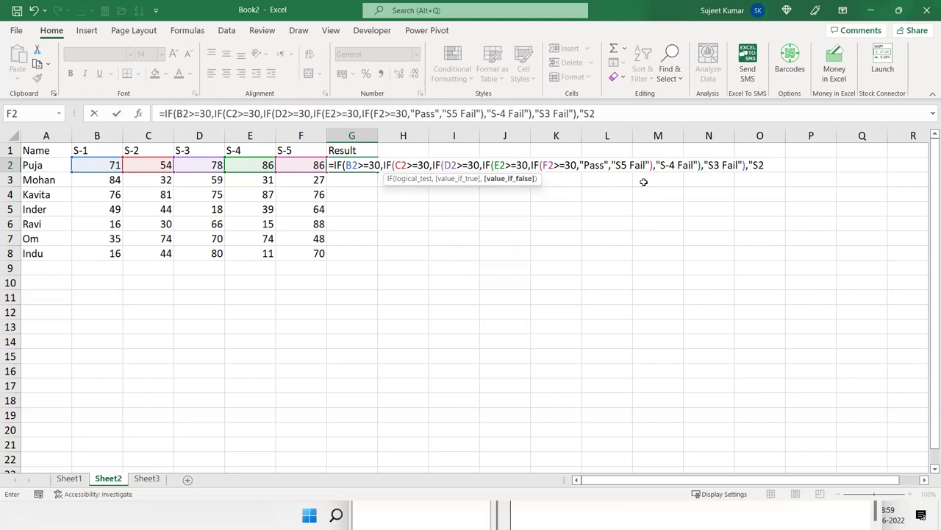
text(Fail"))
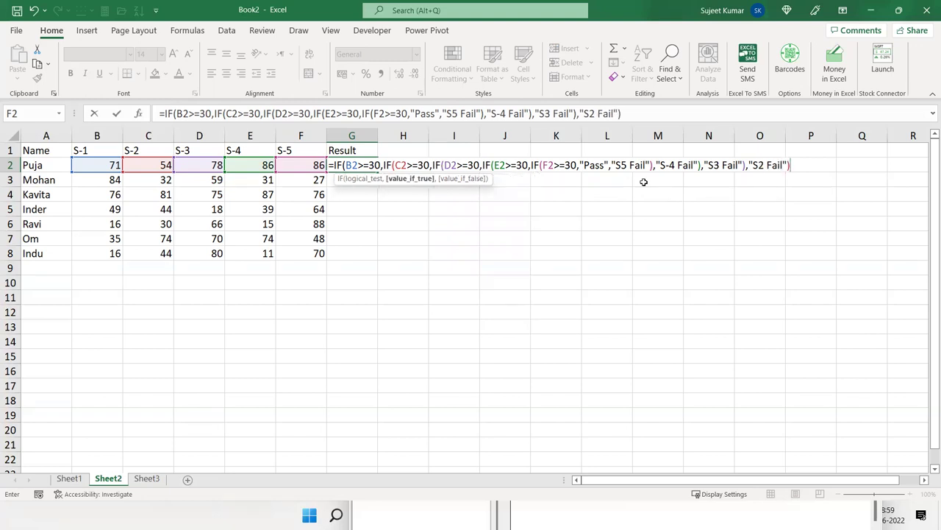
text(,")
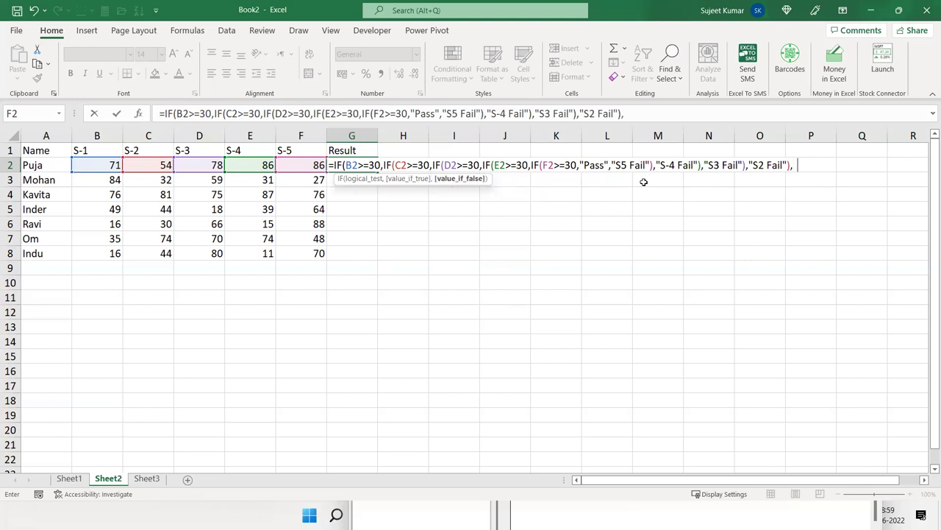
text(S1 Fail"))
key(Return)
Step: Fill the nested IF down to G8 and check the results, then select G2:G8
key(Up)
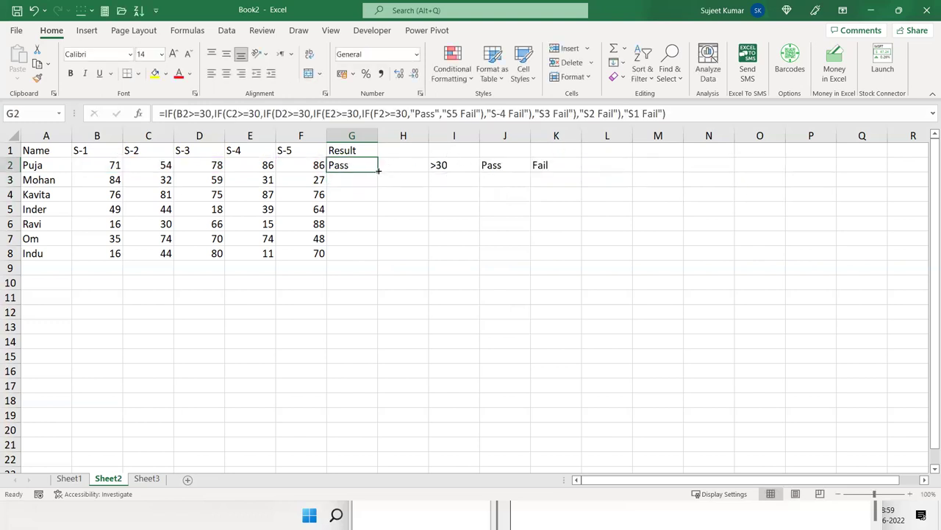
double_click(377, 172)
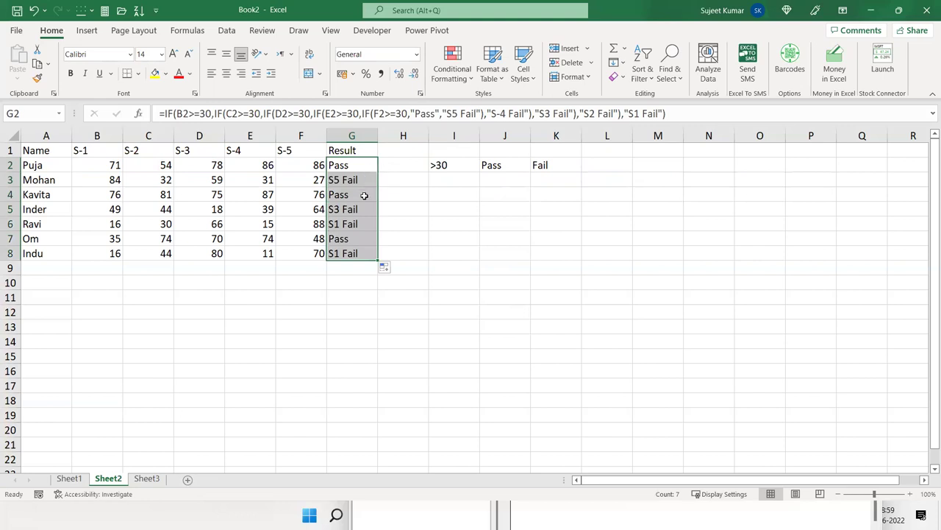
click(361, 195)
click(349, 233)
click(360, 167)
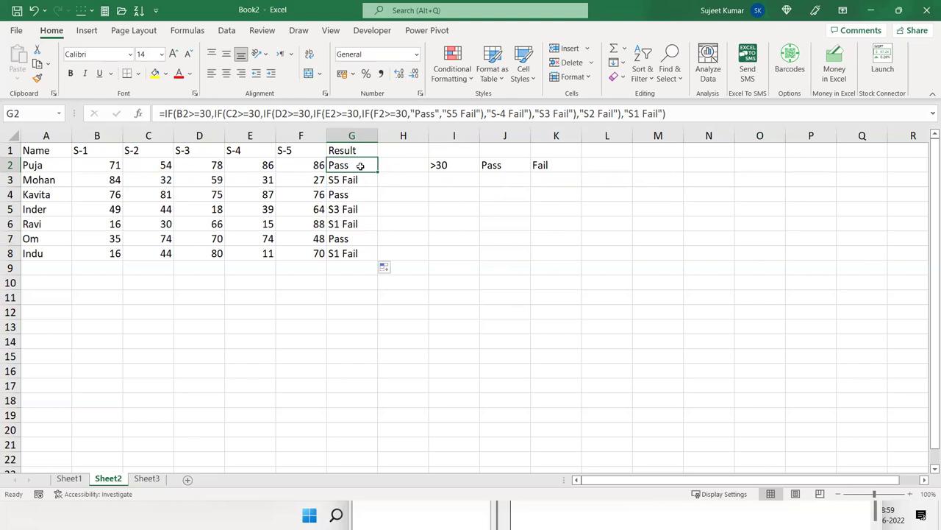
drag(361, 165, 333, 253)
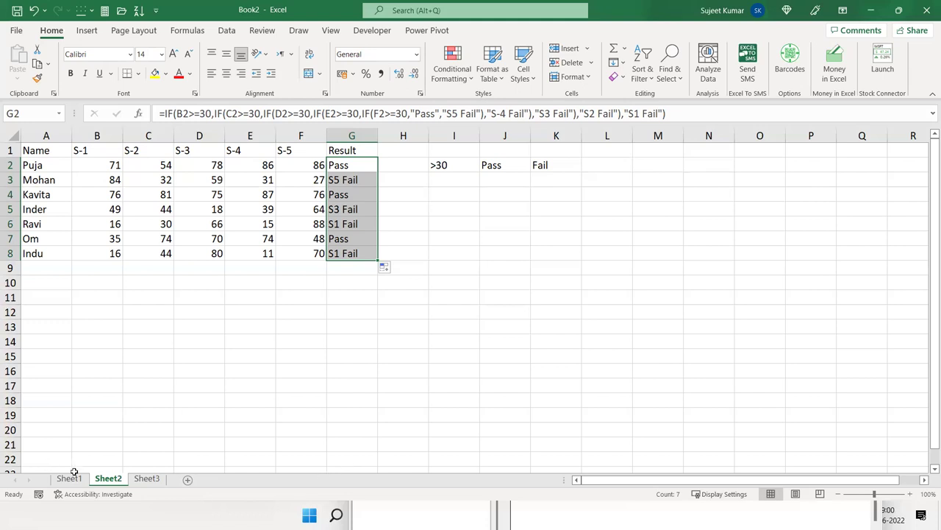
Step: On Sheet3, add a Name header and fill seven student names into A2:A8
click(147, 479)
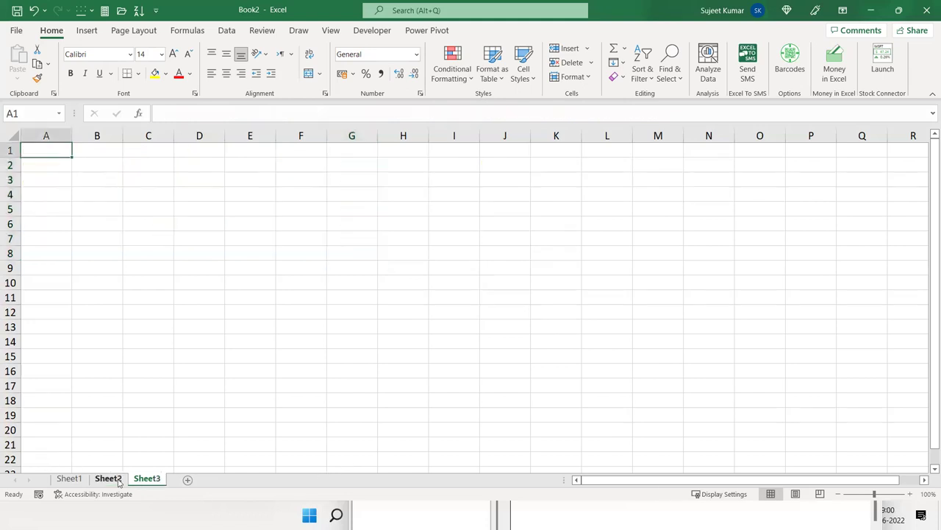
text(Name)
key(Return)
text(Puja)
click(81, 284)
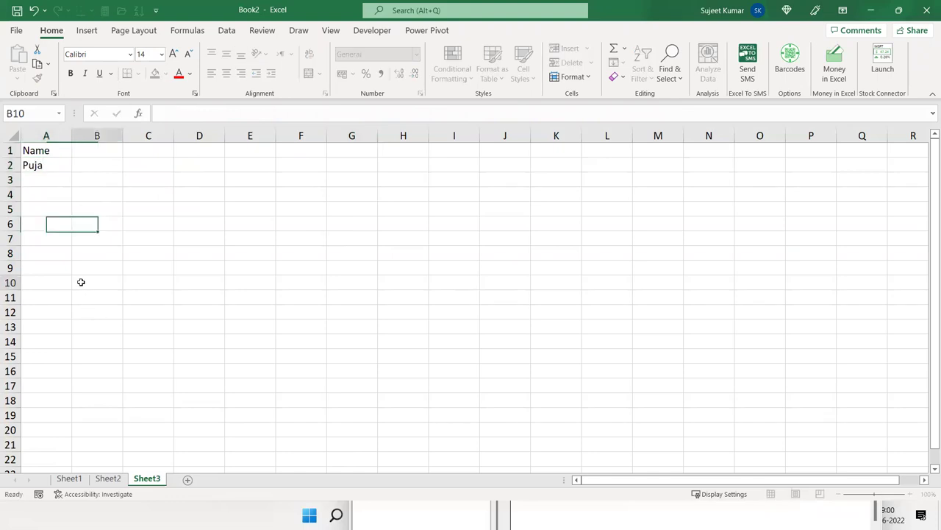
click(47, 164)
drag(72, 172, 72, 257)
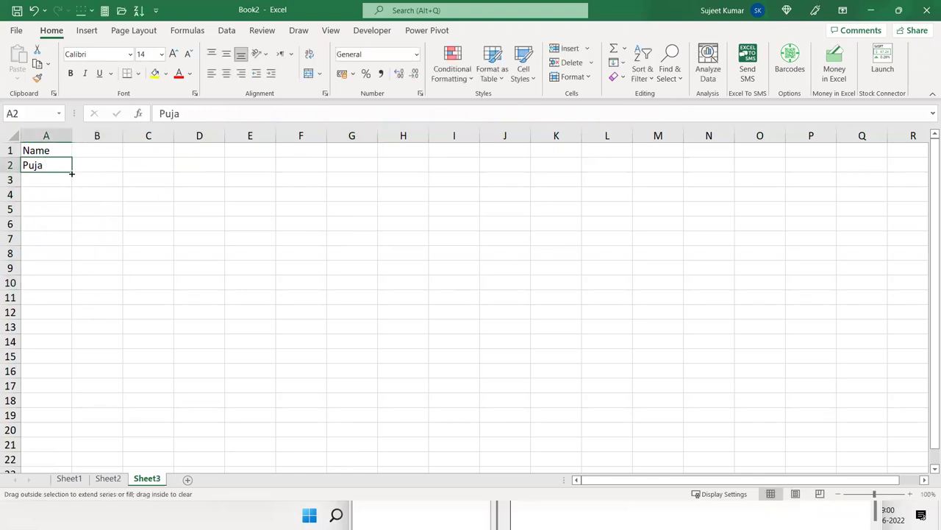
Step: Type the headers PAN, D L, Pass, UID, Voter and Status across B1:G1
click(95, 151)
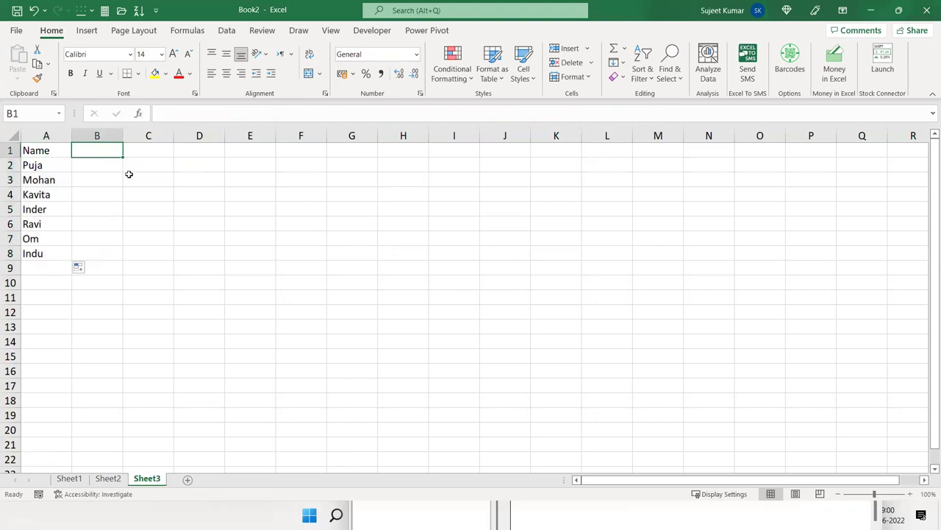
text(PAN)
key(Tab)
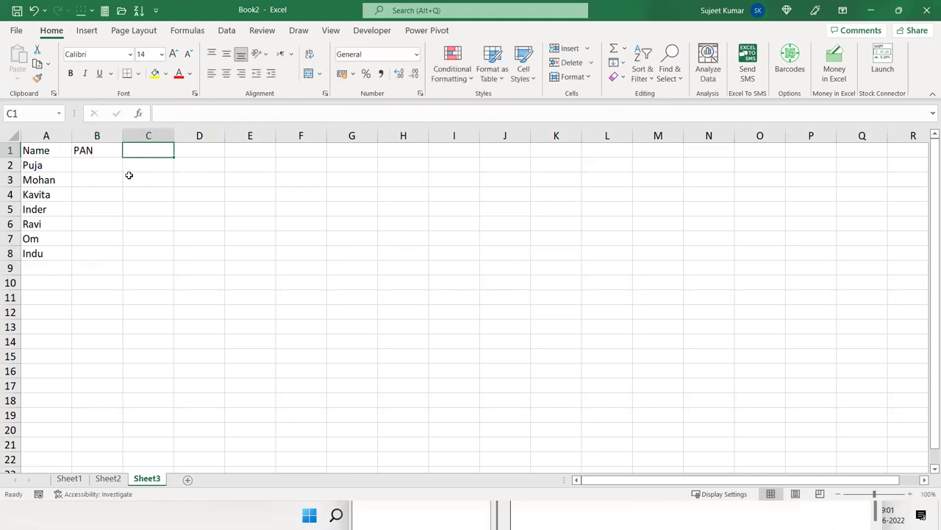
text(DL)
key(Tab)
key(Left)
text(D L)
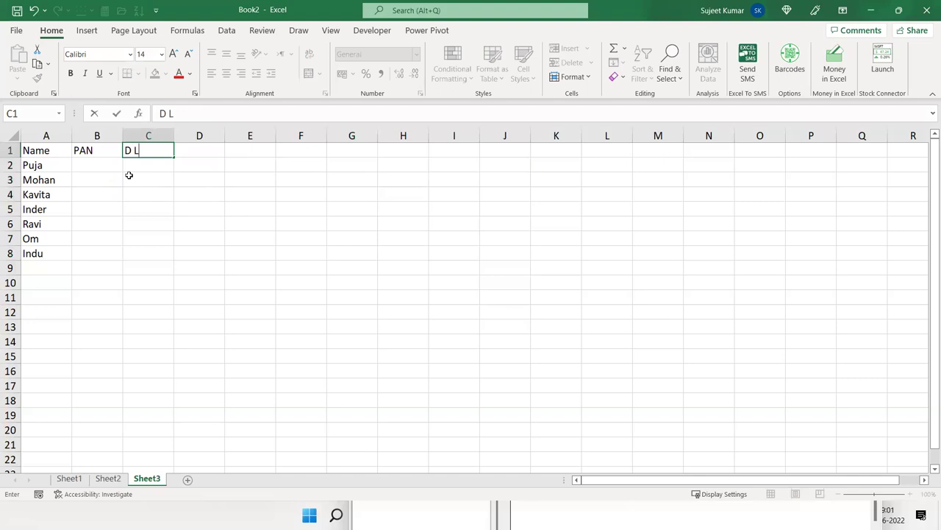
key(Tab)
text(Pass)
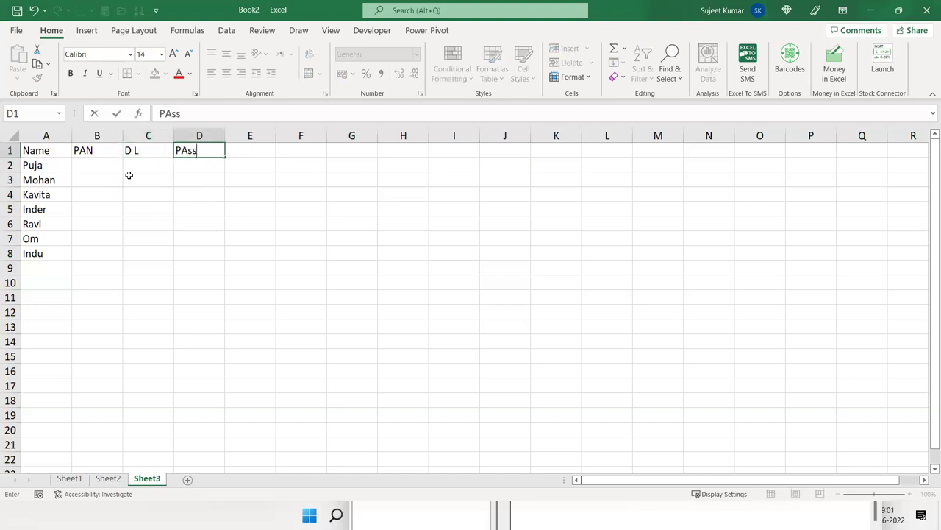
key(Tab)
text(UID)
key(Tab)
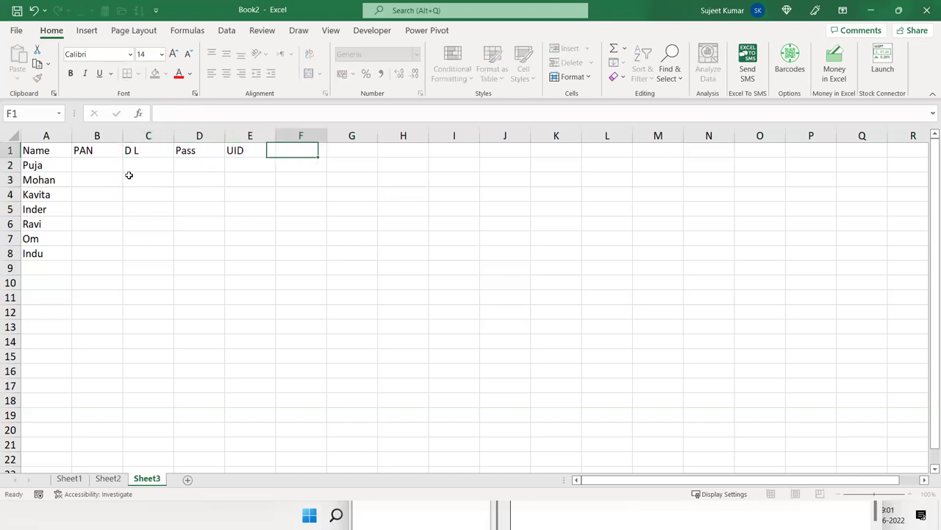
text(Voter)
key(Tab)
key(Down)
key(Up)
text(Status)
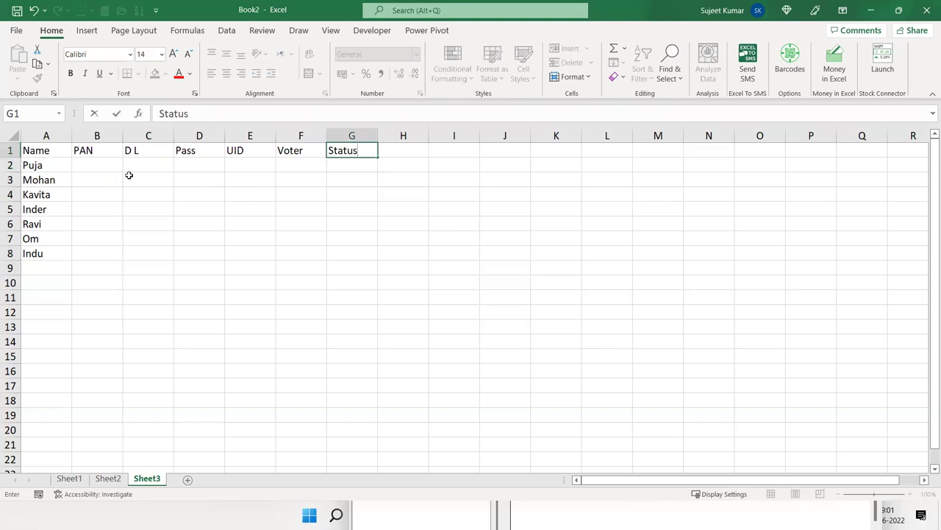
key(Return)
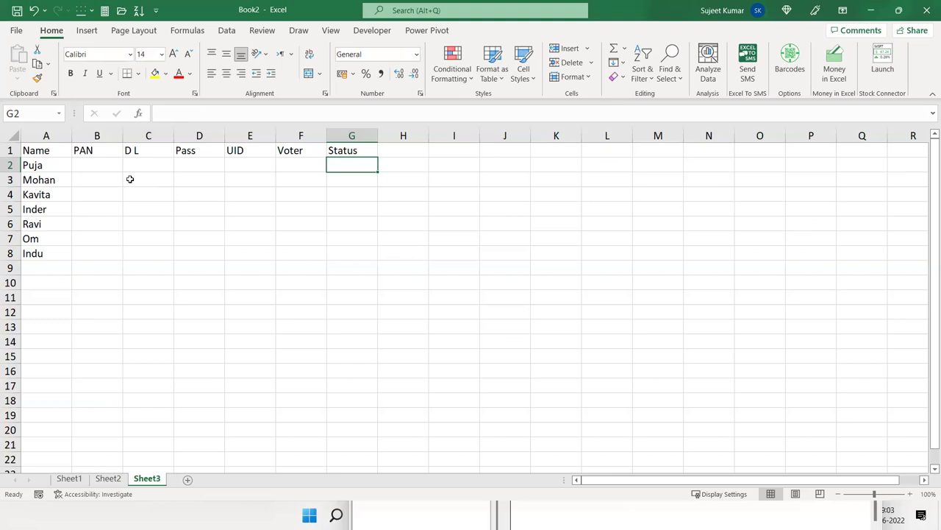
Step: Start an OR formula in G2 with the conditions B2="y" and C2="y"
text(=)
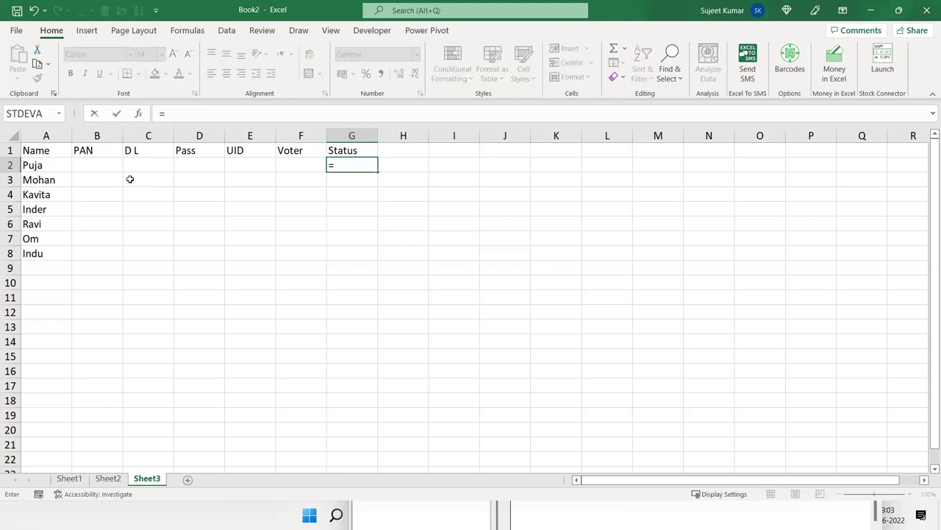
text(oe)
key(BackSpace)
text(r)
key(Tab)
key(Left)
key(Left)
key(Left)
key(Left)
key(Left)
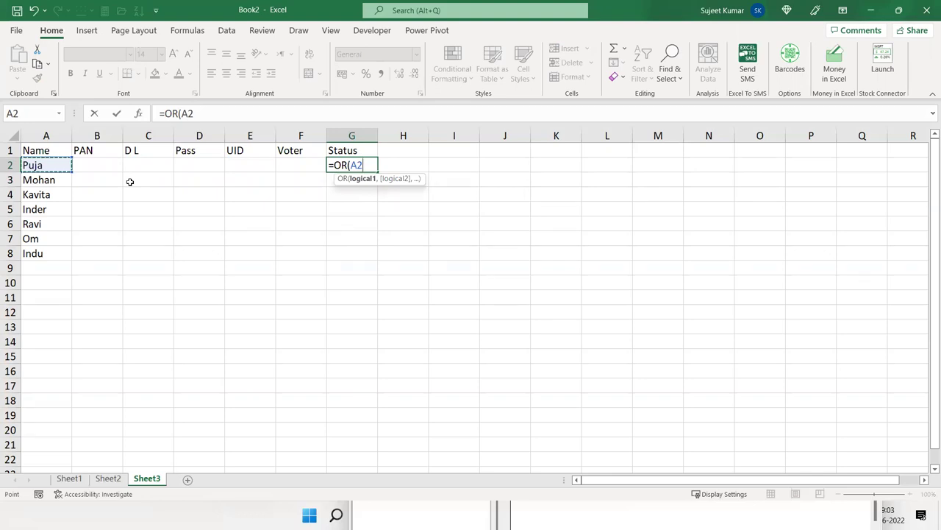
key(Right)
text(=)
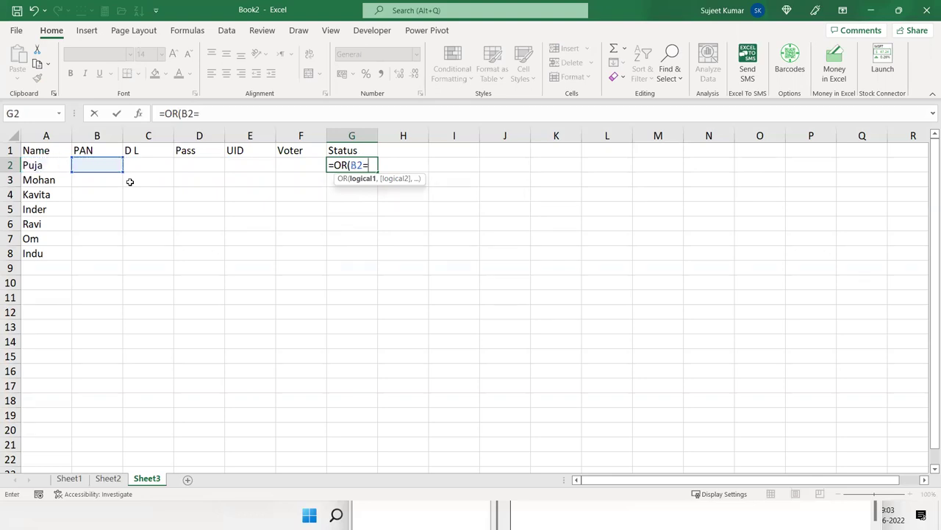
text("y")
text(,)
key(Left)
key(Left)
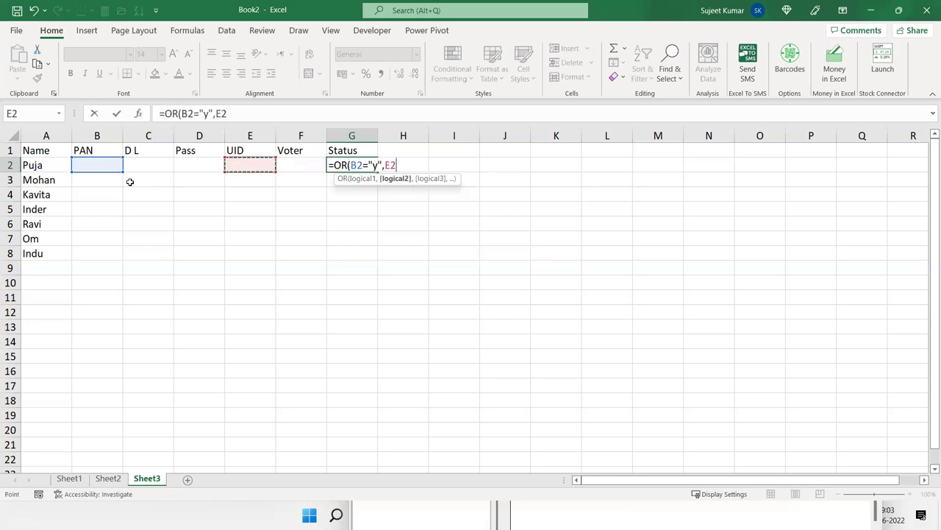
key(Left)
key(Left)
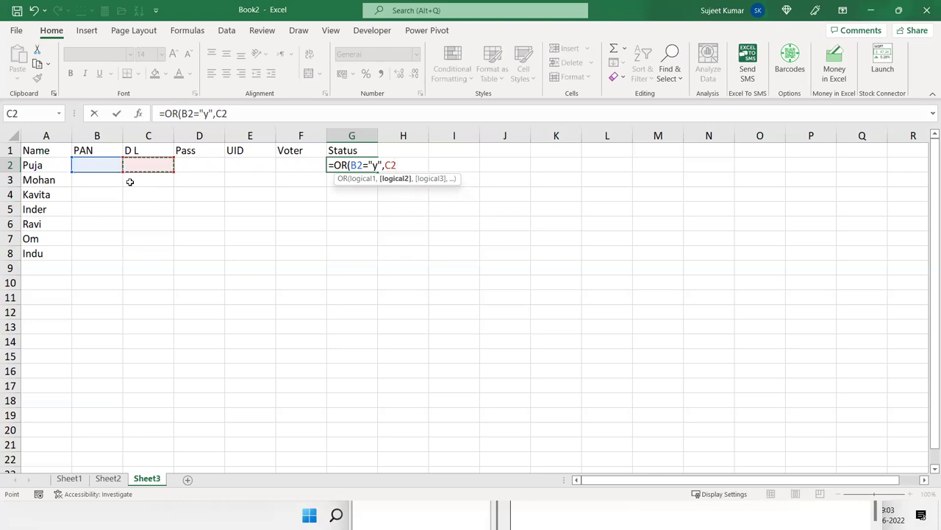
text(=)
text("y",)
Step: Complete the OR with D2, E2 and F2 ="y" conditions, showing FALSE
key(Left)
key(Left)
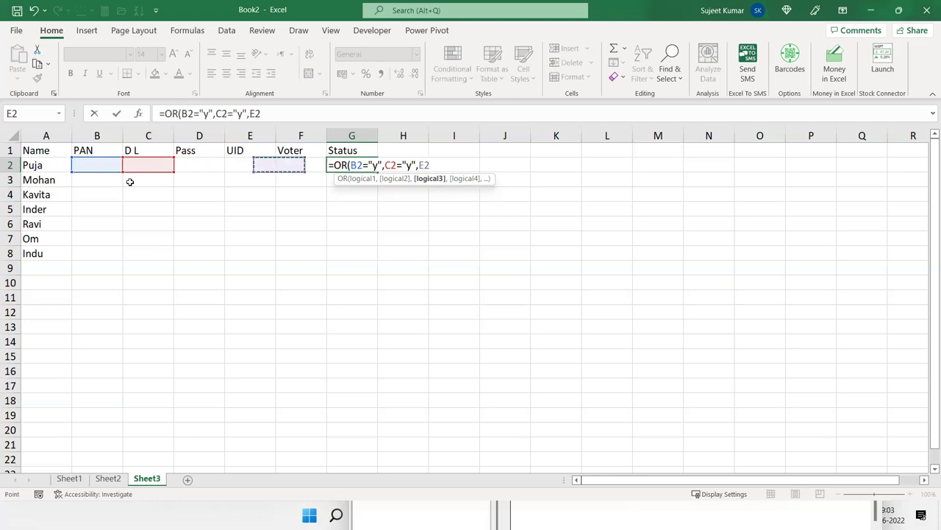
key(Left)
text(="y",)
key(Left)
key(Left)
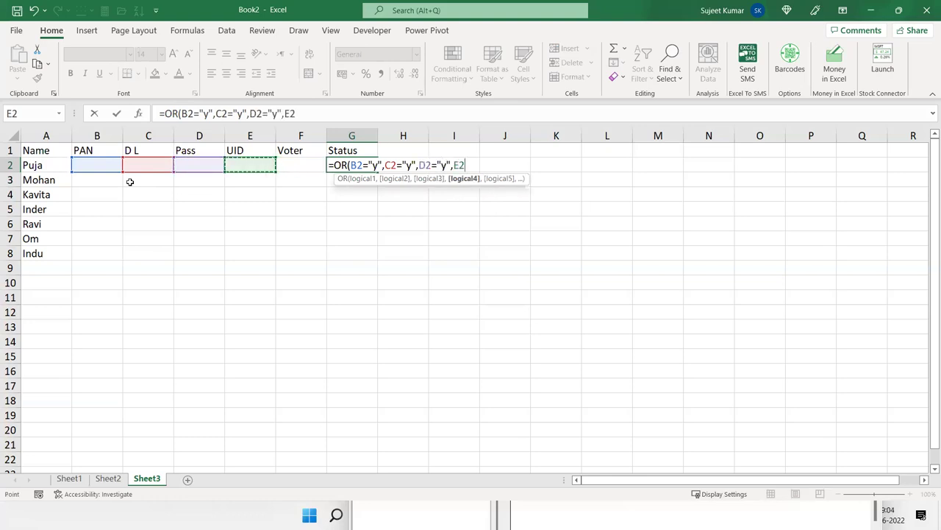
text(="y)
text(",)
key(Left)
key(Left)
key(Right)
text(="y"))
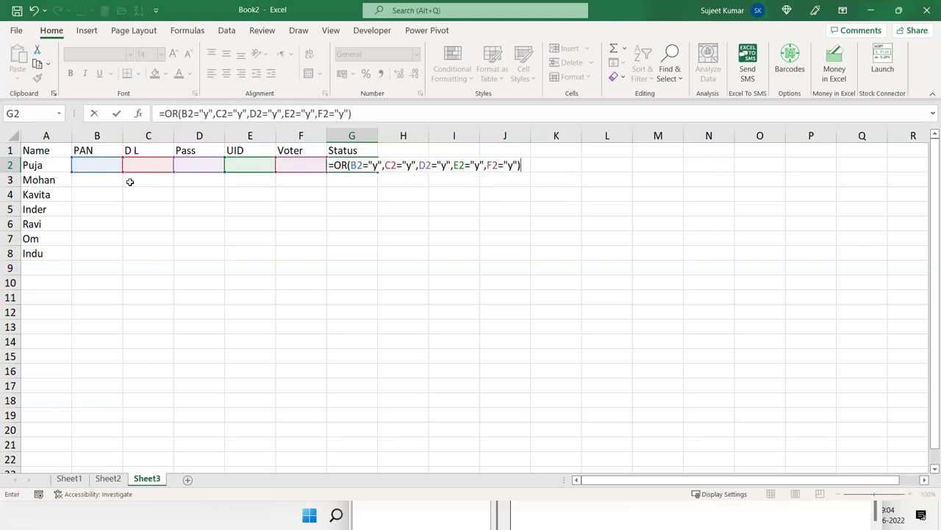
key(Return)
key(Up)
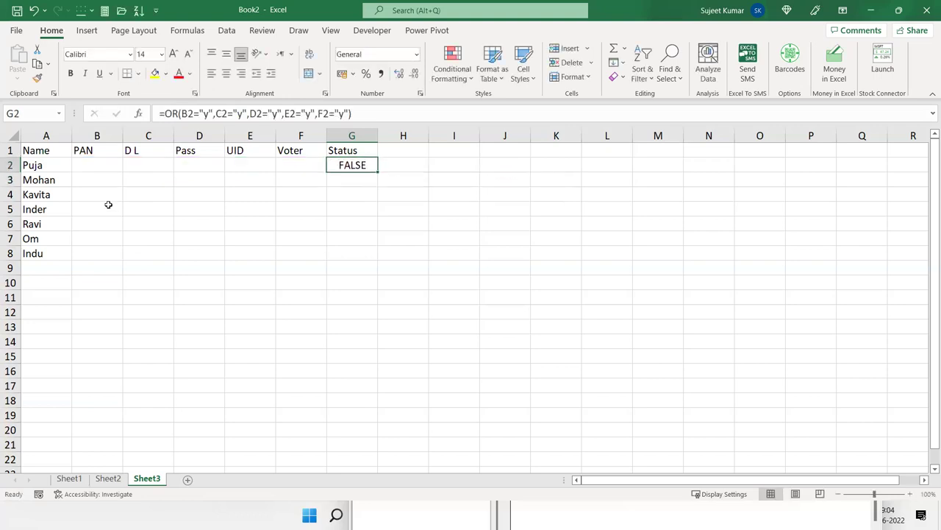
Step: Enter Y in the D L cell C2 so the Status test turns TRUE
click(134, 164)
text(Y)
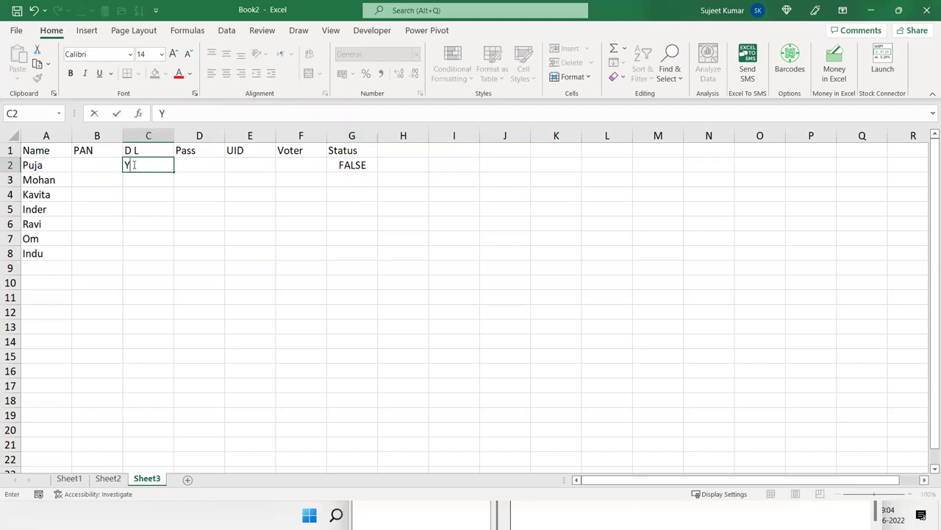
key(Return)
text(\)
key(Escape)
key(Up)
Step: Copy the Status formula in G2, cancelling a stray edit to keep it intact
key(Right)
key(Right)
key(Right)
key(Right)
key(Left)
key(Left)
key(Left)
key(Right)
key(Right)
key(Right)
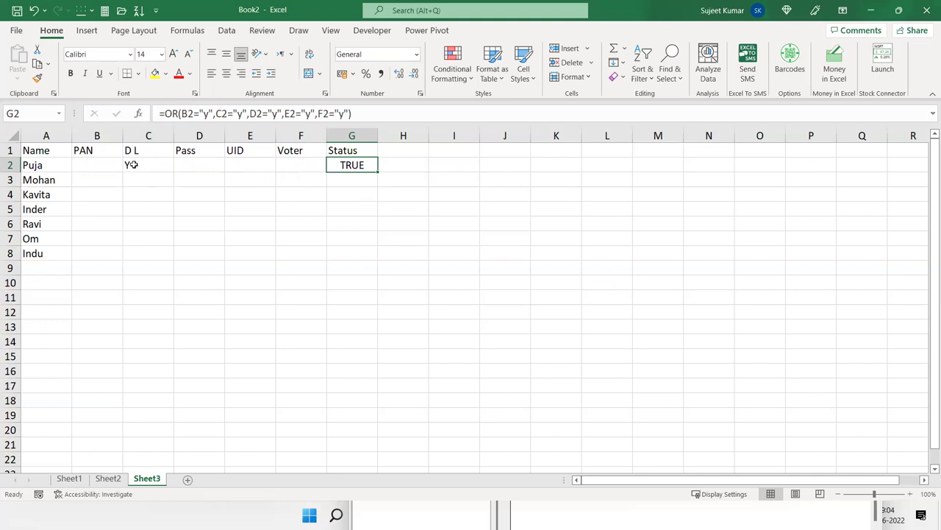
key(Left)
key(Left)
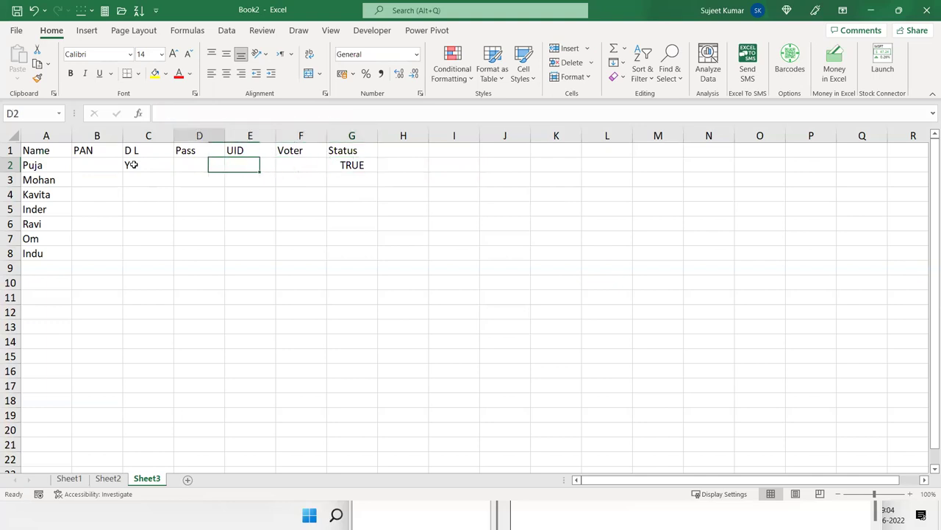
key(Left)
key(Left)
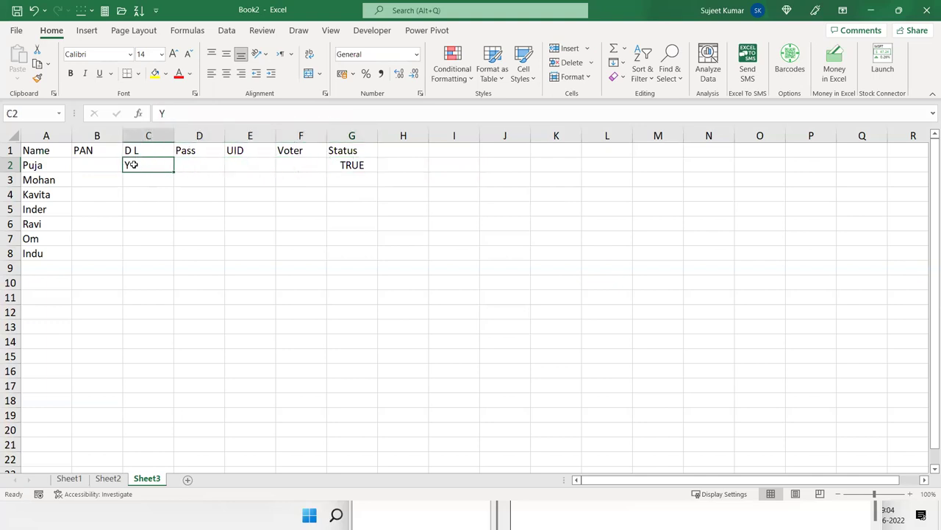
key(Right)
key(Right)
key(Right)
key(Right)
key(ctrl+c)
key(Right)
key(Left)
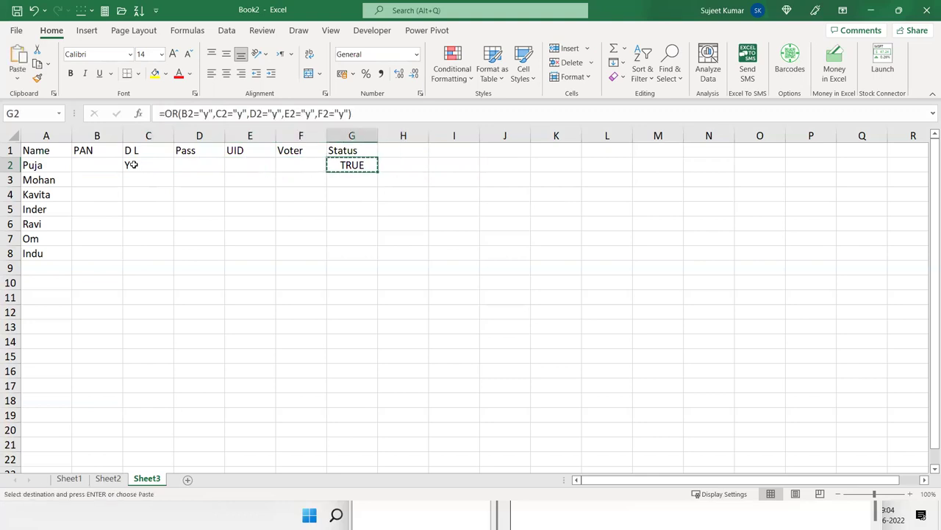
text(D)
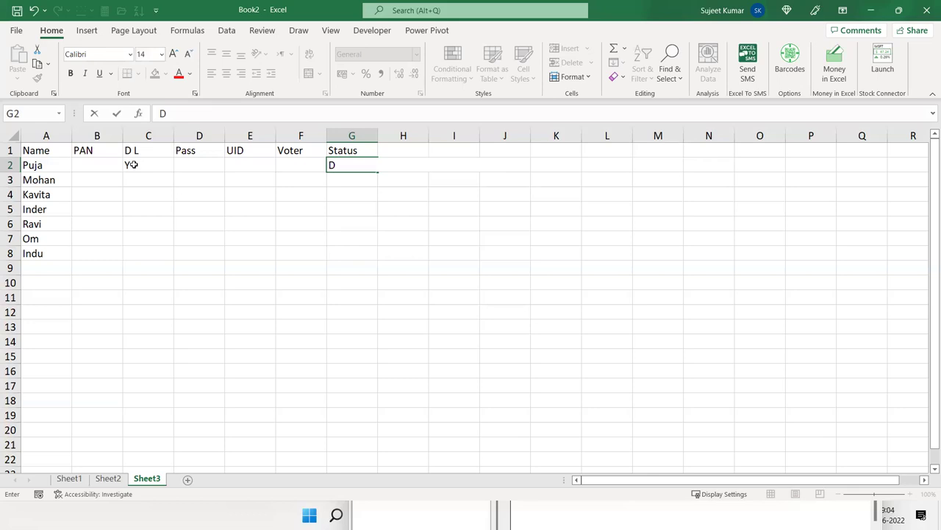
text( L)
key(Escape)
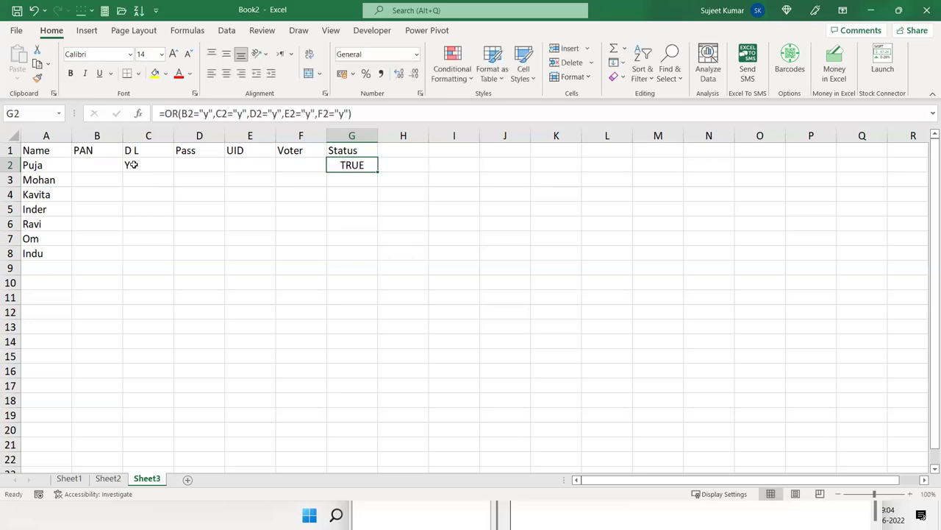
Step: Move the OR test formula from G2 into I2
key(ctrl+x)
key(Right)
key(Right)
key(Return)
key(Left)
key(Left)
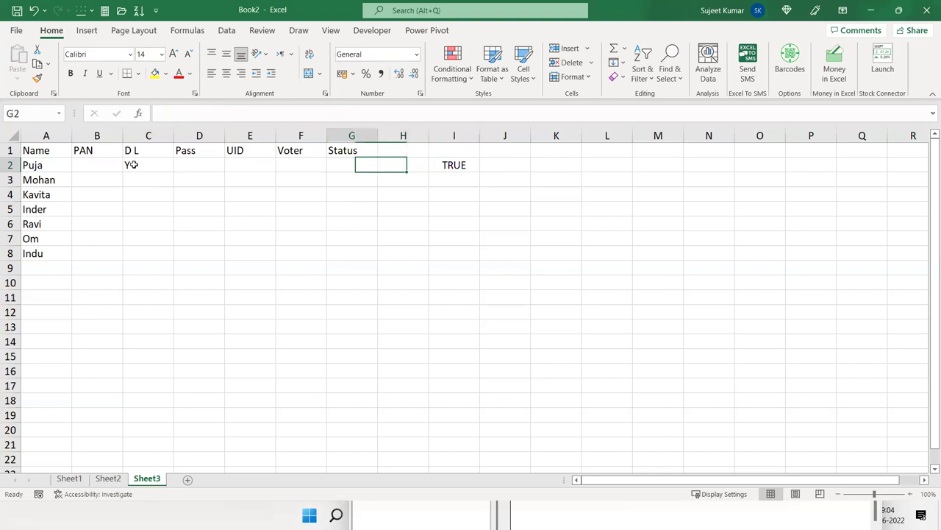
Step: Start a nested IF in G2: return B1 if B2="y", else C1 if C2="y"
text(=i)
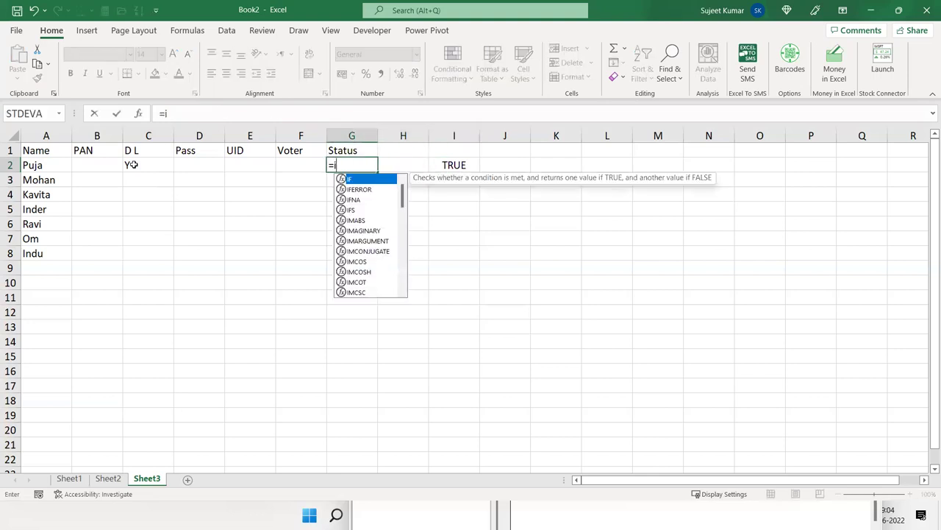
text(f()
key(Left)
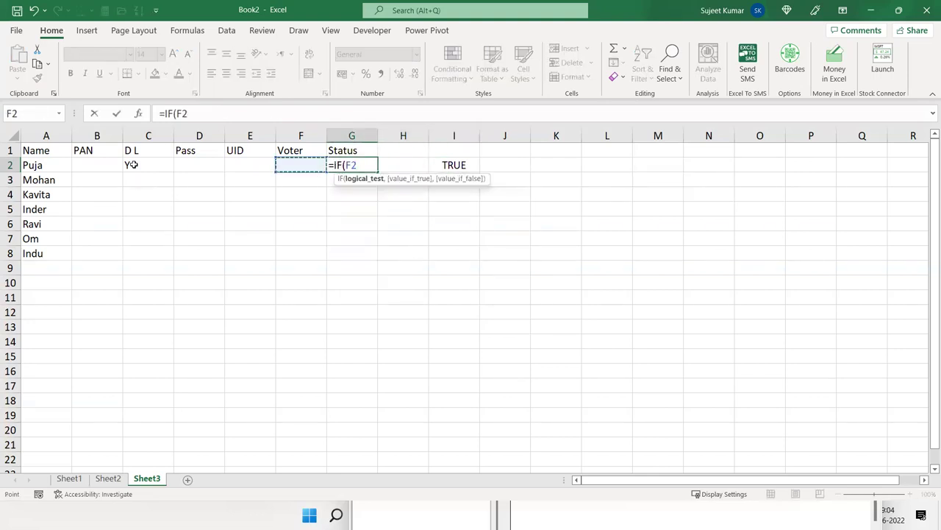
key(Left)
key(Left)
key(Left)
text(="y",)
click(101, 152)
text(,IF()
click(146, 167)
text(="y",)
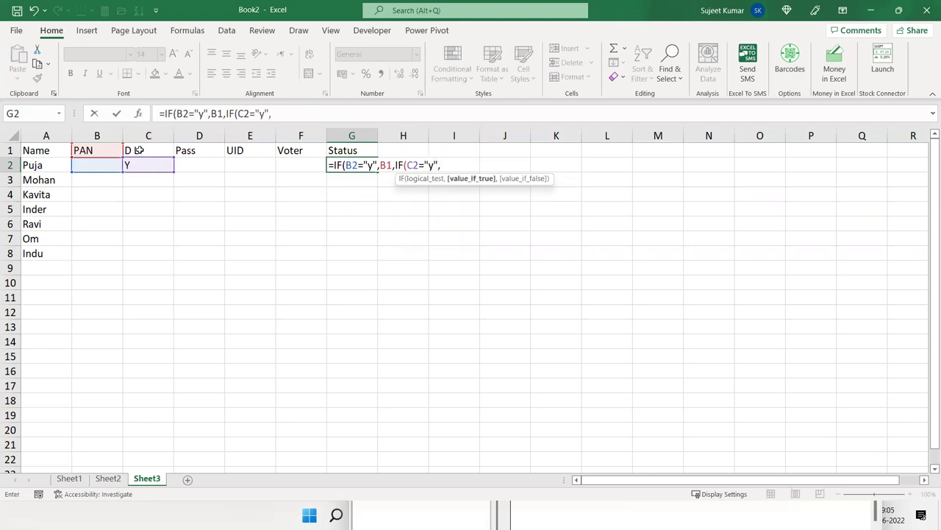
click(131, 150)
click(104, 150)
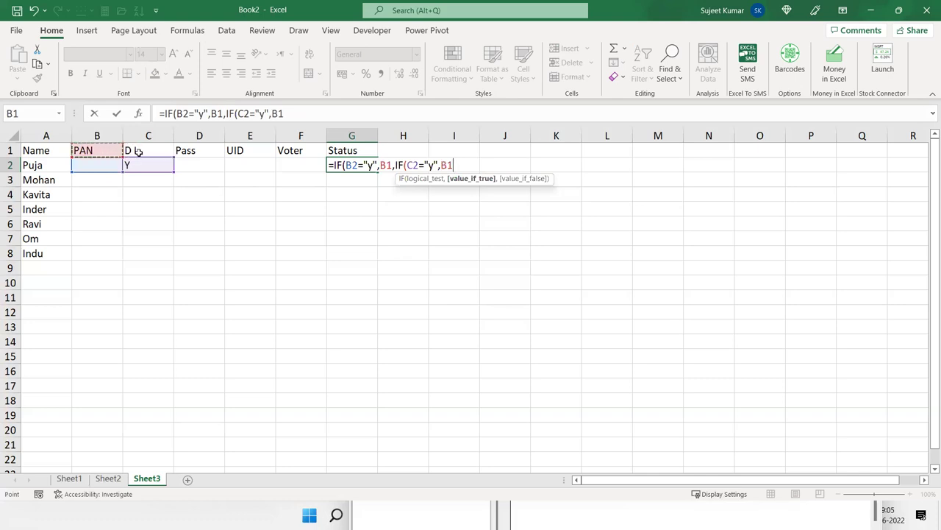
click(137, 150)
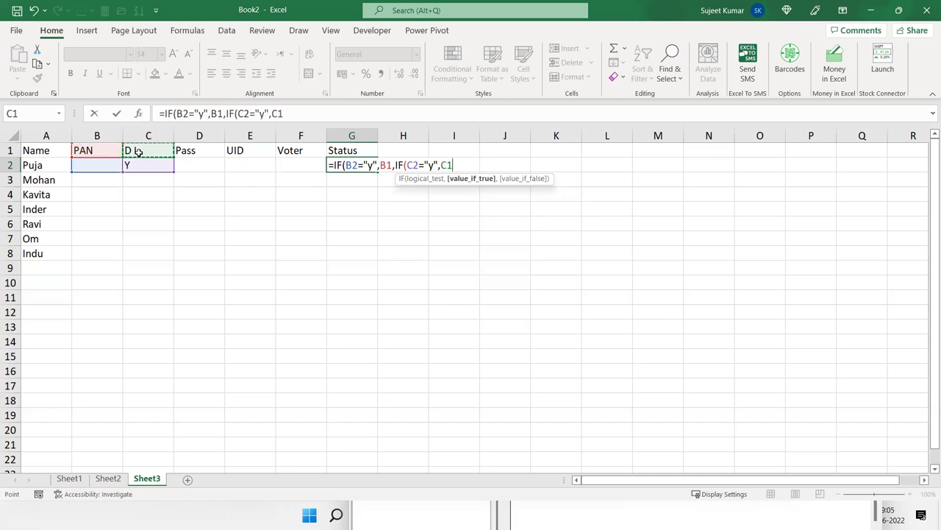
Step: Extend the nested IF with D2, E2 and F2 tests returning D1, E1, F1, else "Pending"
text(,IF()
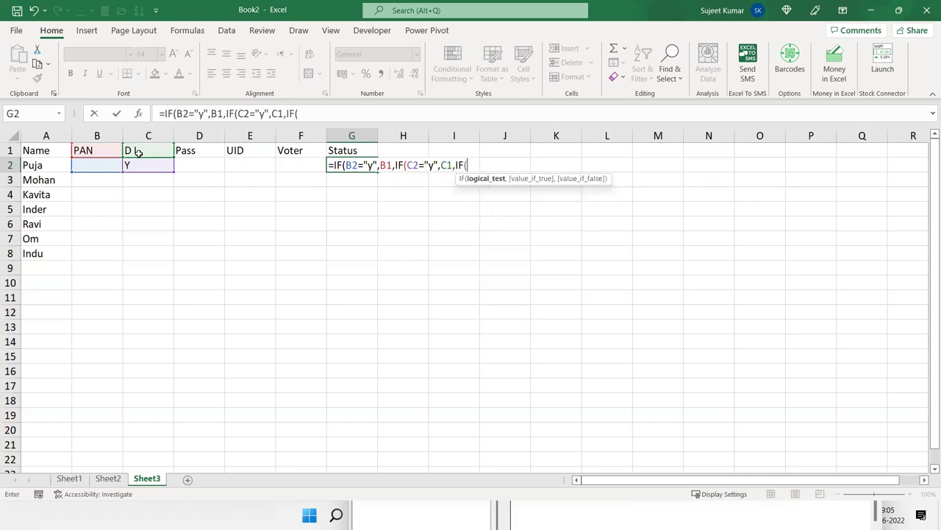
click(190, 161)
text(="y",)
click(208, 150)
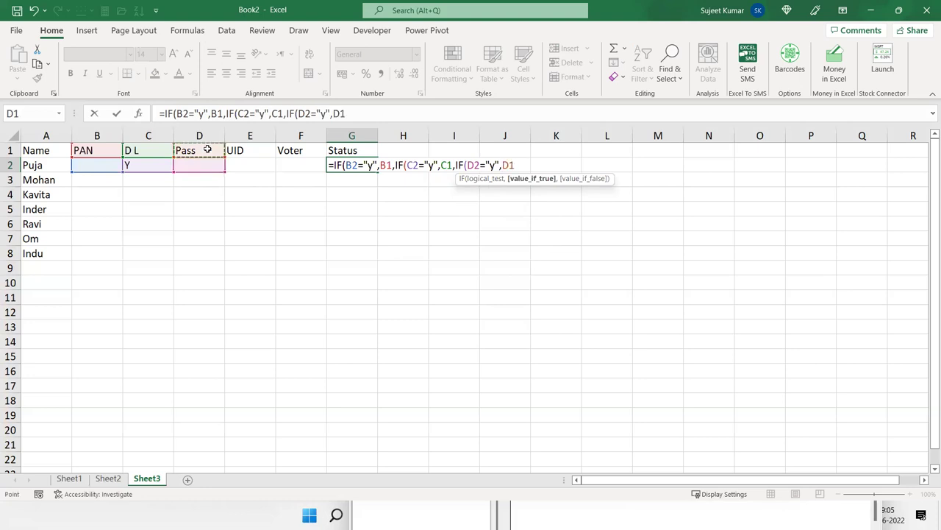
text(,IF()
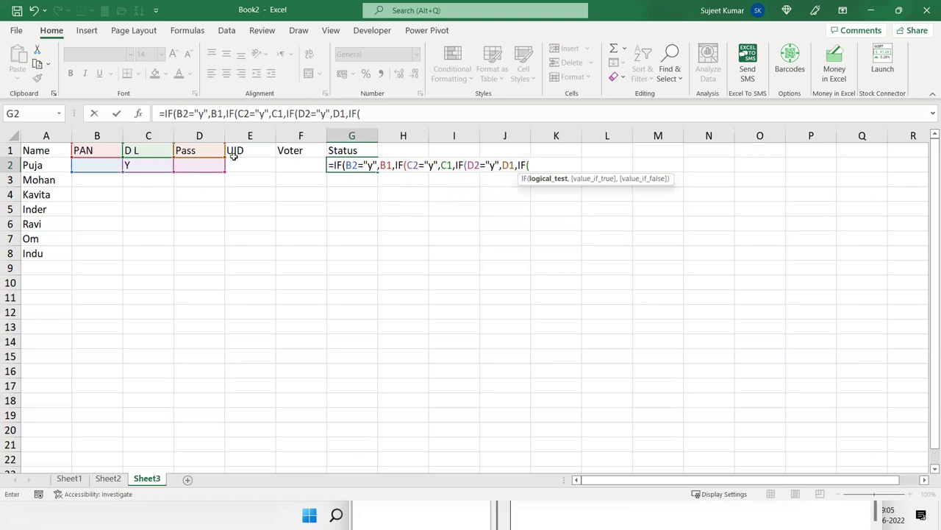
click(247, 163)
text(="y",)
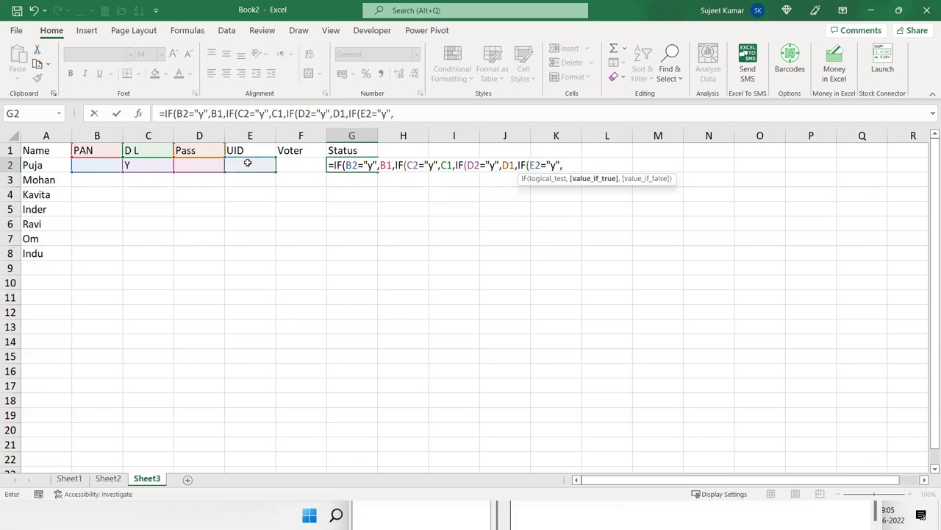
click(249, 150)
text(,IF()
click(287, 163)
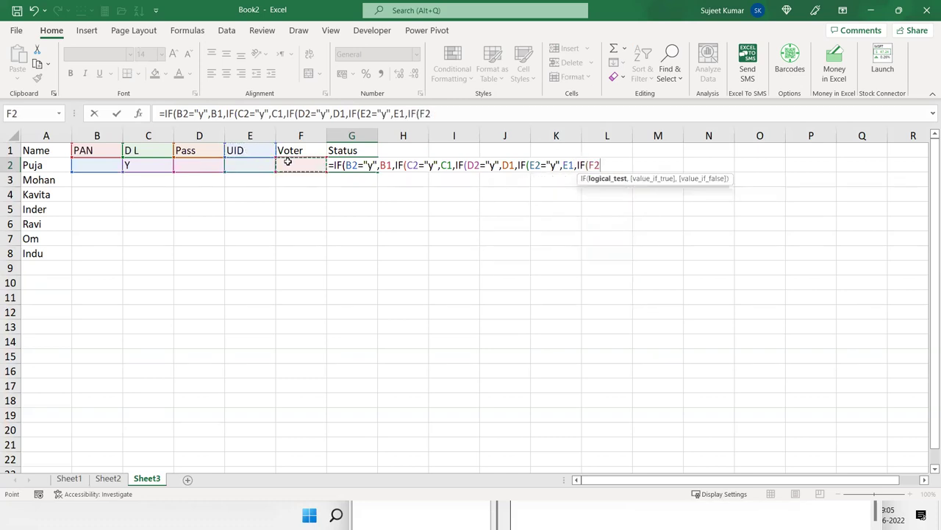
text(="y",)
click(292, 150)
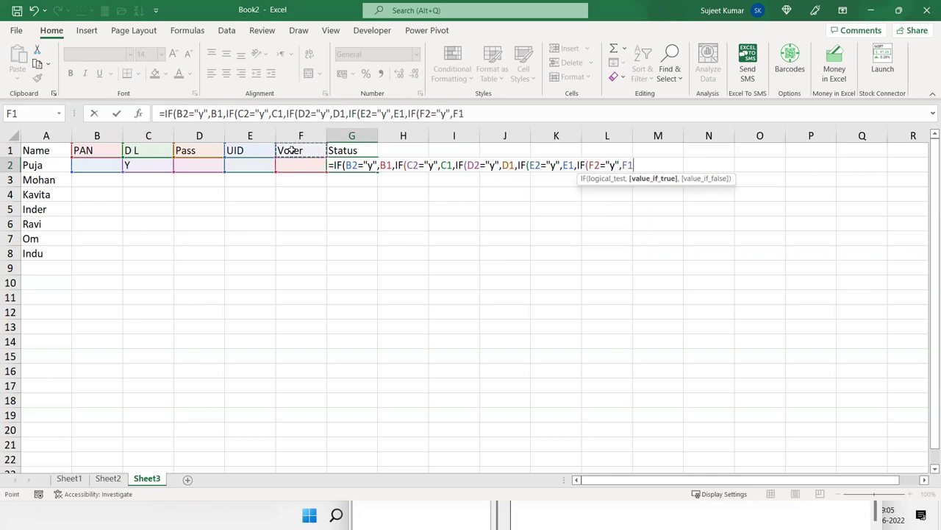
text(,"Pe)
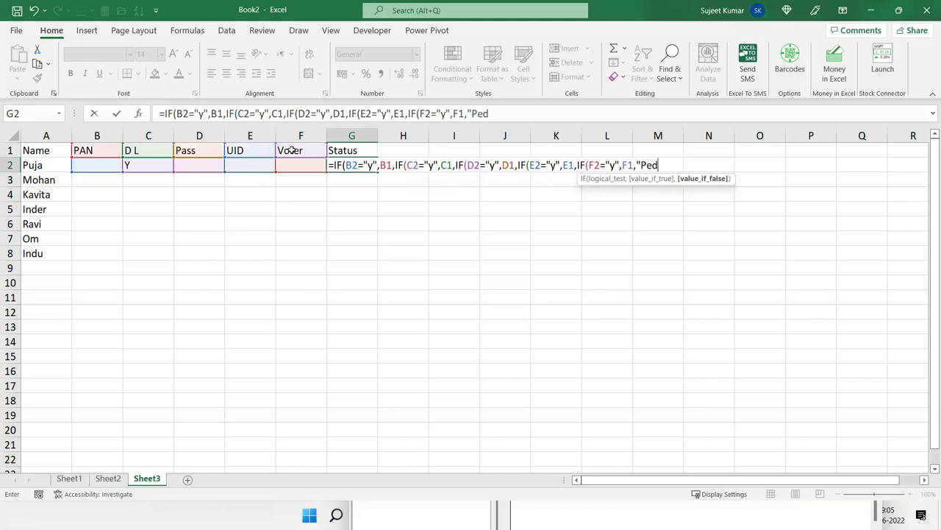
text(nding)
text(")
Step: Commit G2's nested IF, accepting Excel's suggested parentheses correction
key(Return)
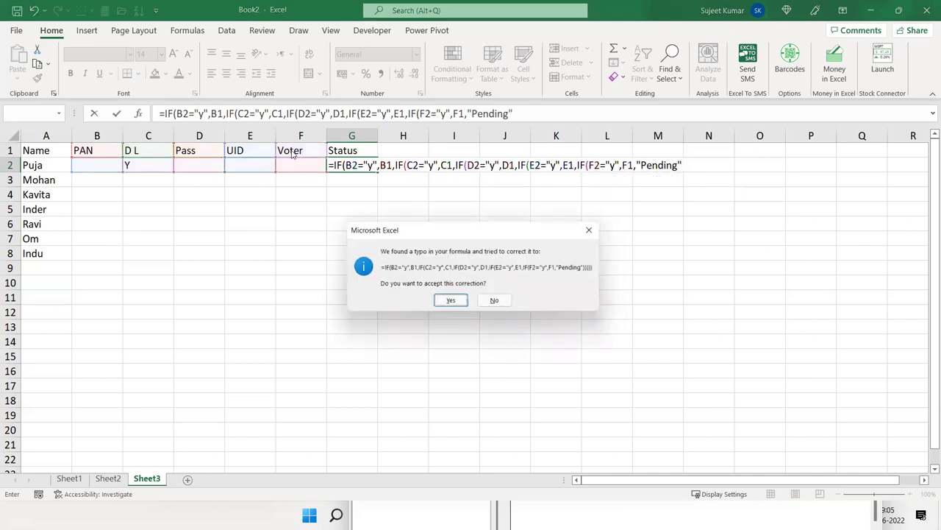
key(Return)
key(Up)
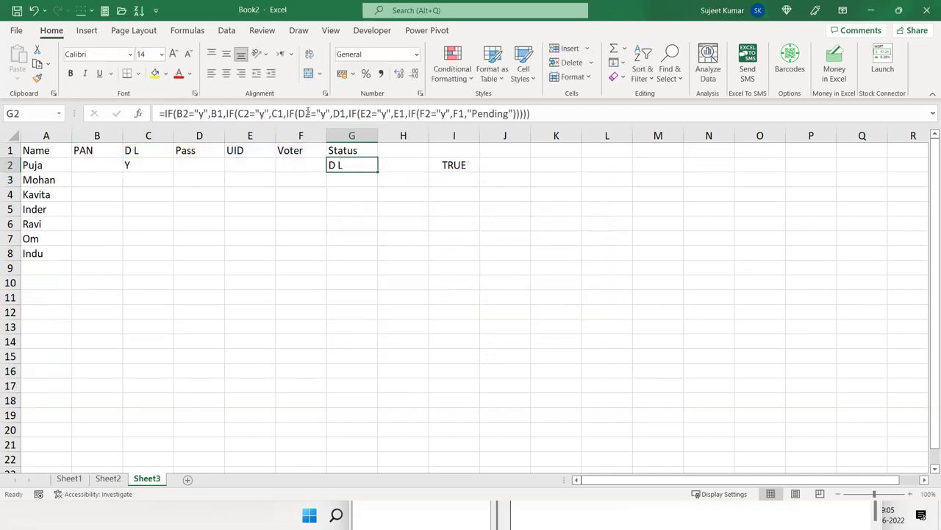
Step: Test the formula by clearing C2, entering Y in E2, then moving that Y to F2
click(153, 153)
click(152, 163)
key(Delete)
key(Tab)
key(Tab)
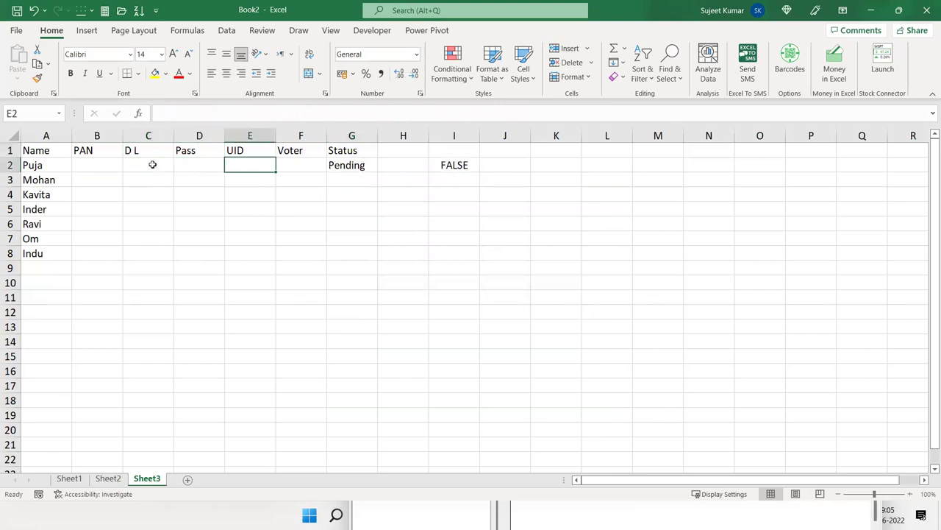
text(Y)
key(Return)
key(Up)
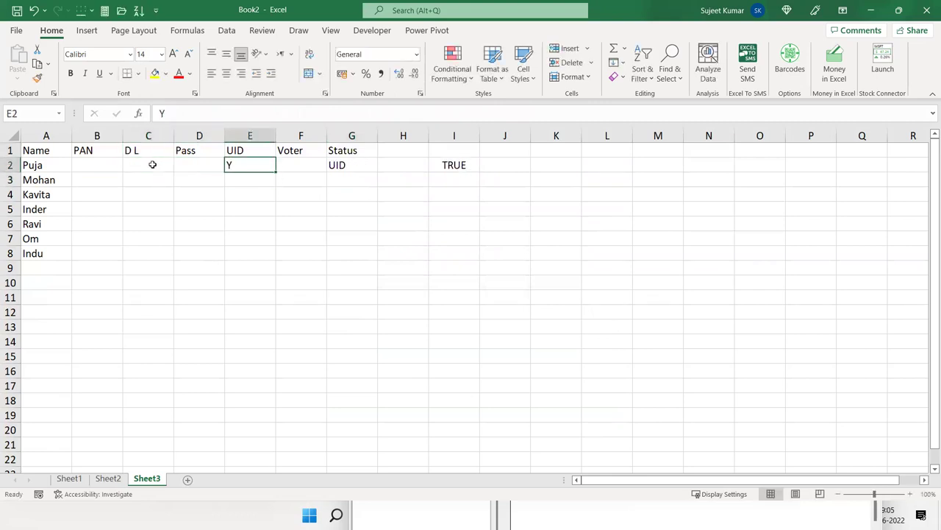
key(Delete)
key(Tab)
text(Y)
key(Return)
Step: Inspect G2's formula, put Y back in C2, then switch to the Database7 VBA window
key(Up)
key(Right)
key(F2)
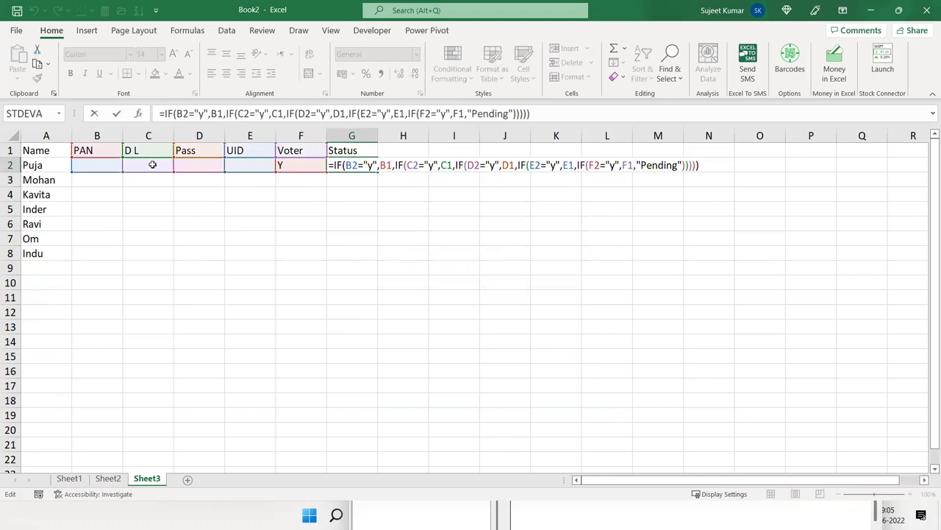
key(Return)
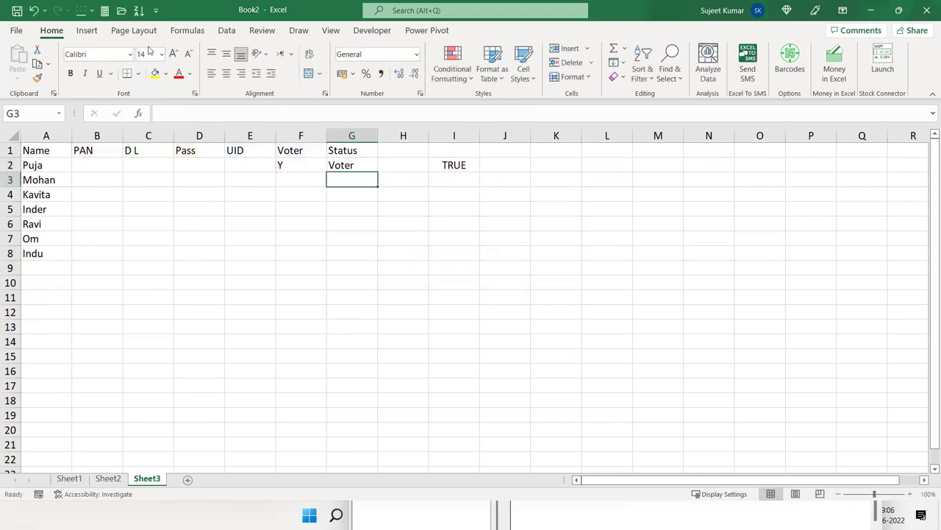
click(140, 162)
text(Y)
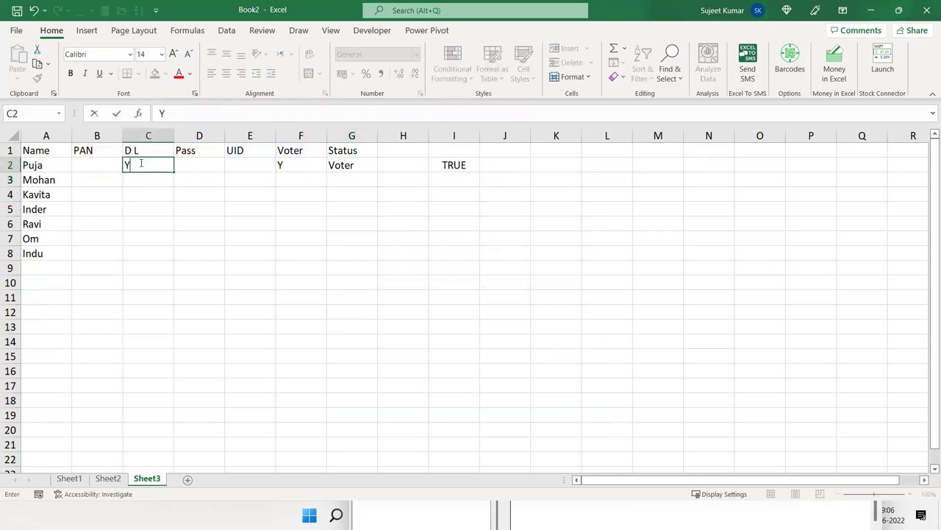
key(Return)
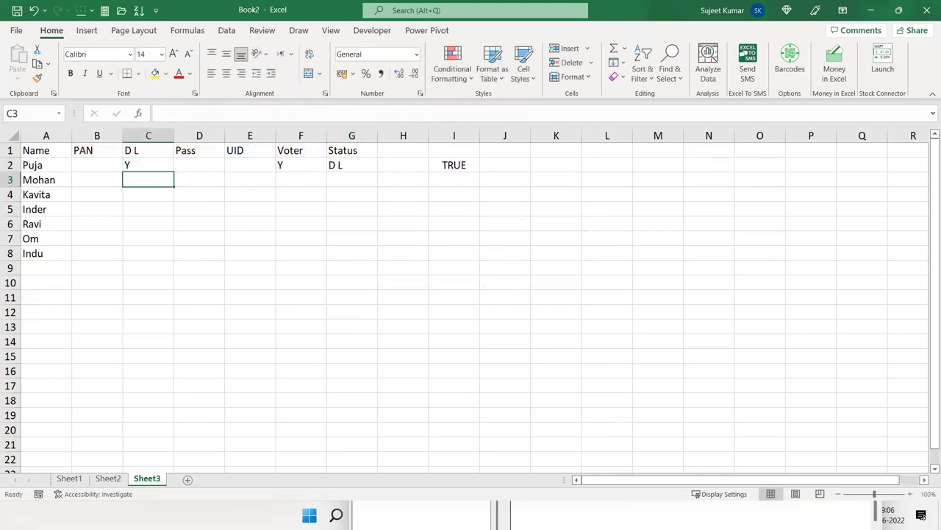
key(alt+Tab)
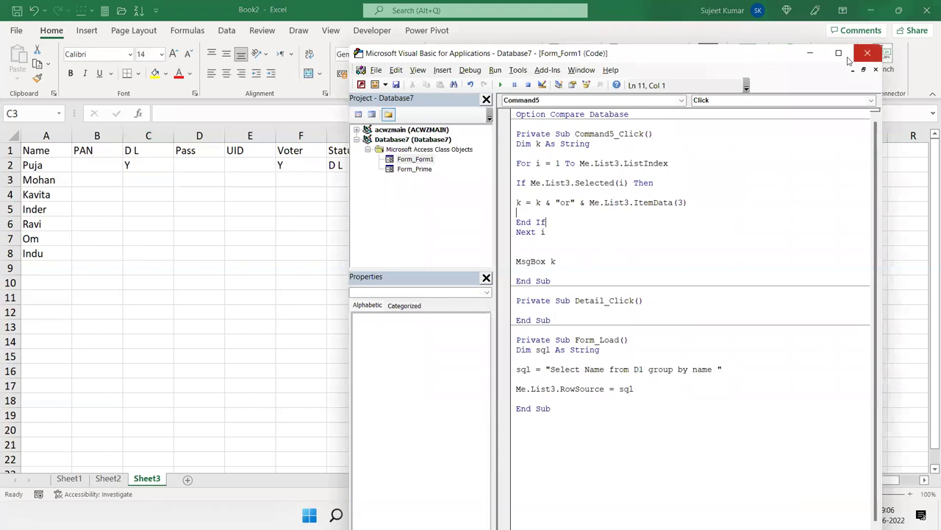
Step: Minimize the Database7 VBA window to return to the Sheet3 checklist
click(809, 54)
click(203, 233)
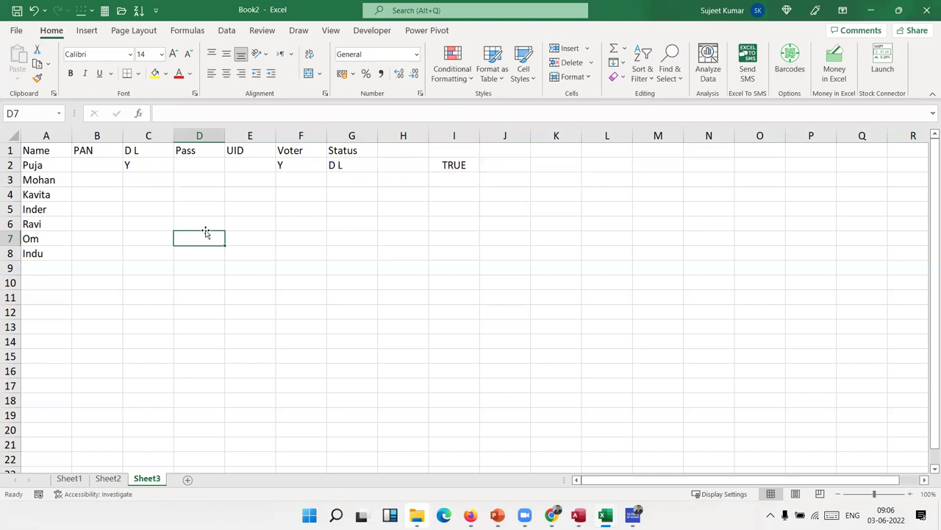
Step: Make G2's header references absolute ($B$1, $C$1, $D$1, $E$1, $F$1) using F4
click(352, 168)
double_click(353, 167)
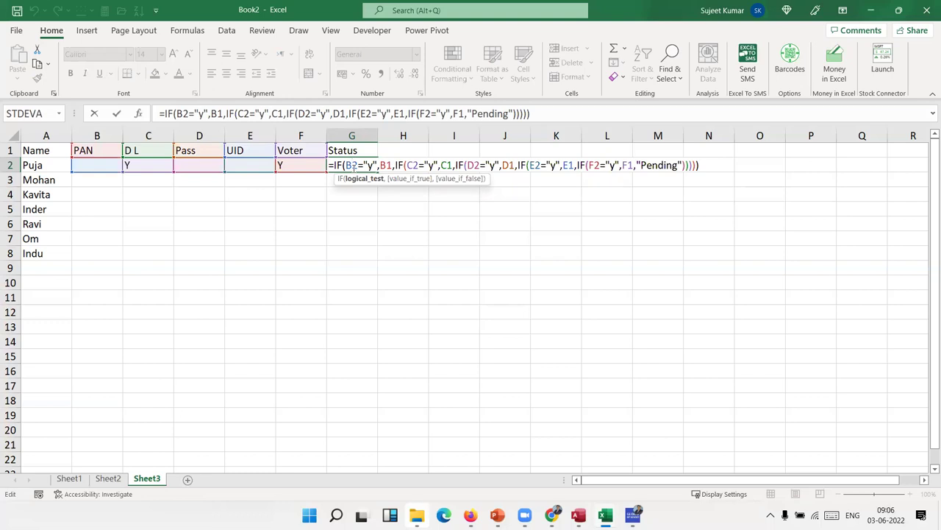
click(385, 167)
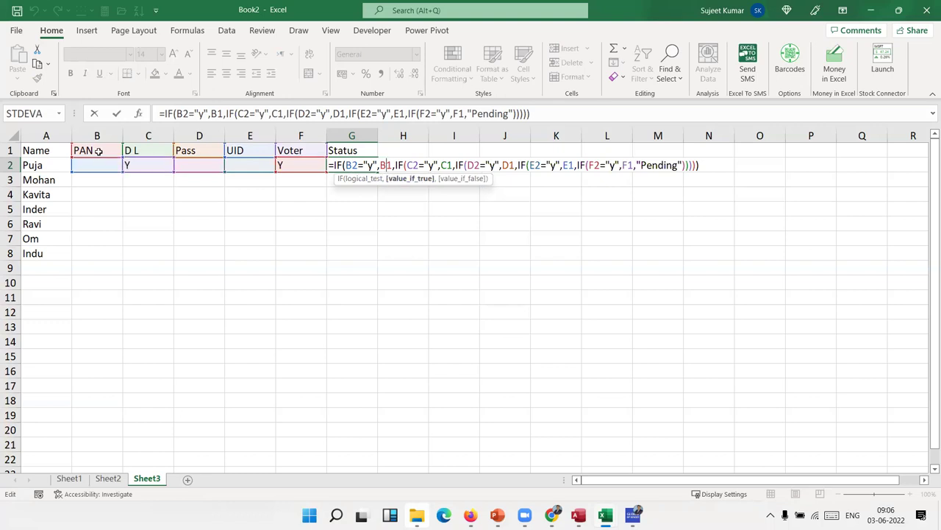
key(F4)
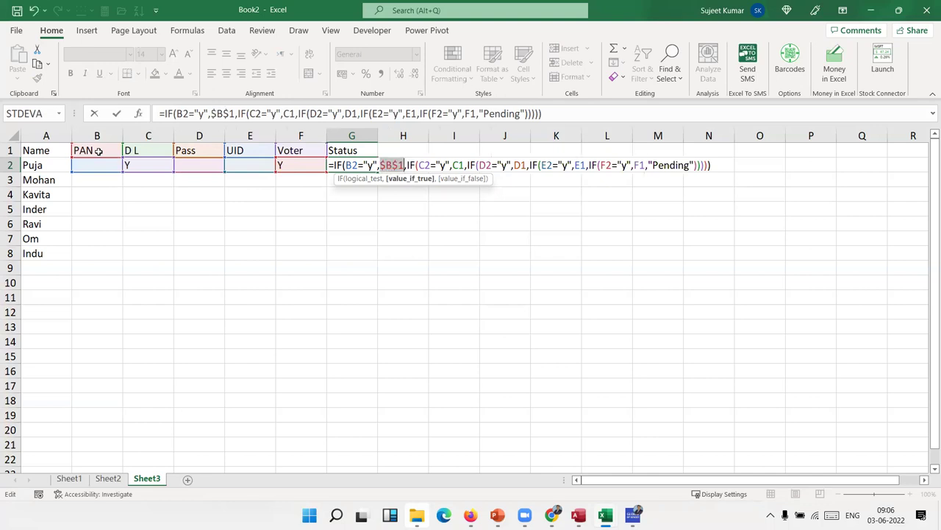
click(453, 167)
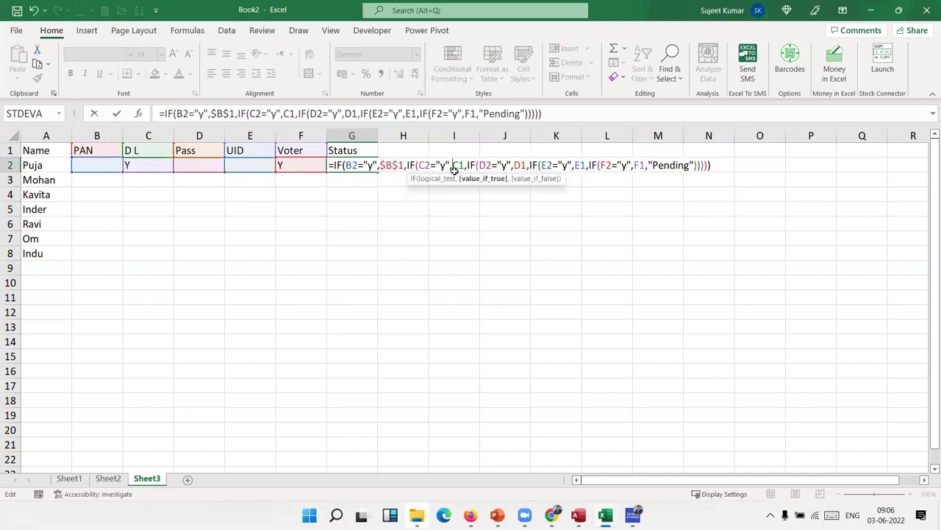
key(F4)
click(530, 166)
key(F4)
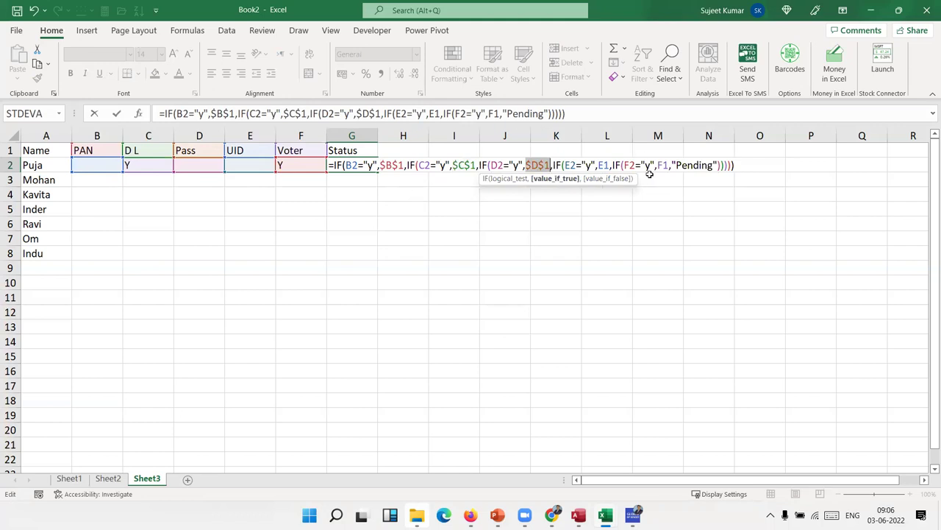
click(608, 167)
key(F4)
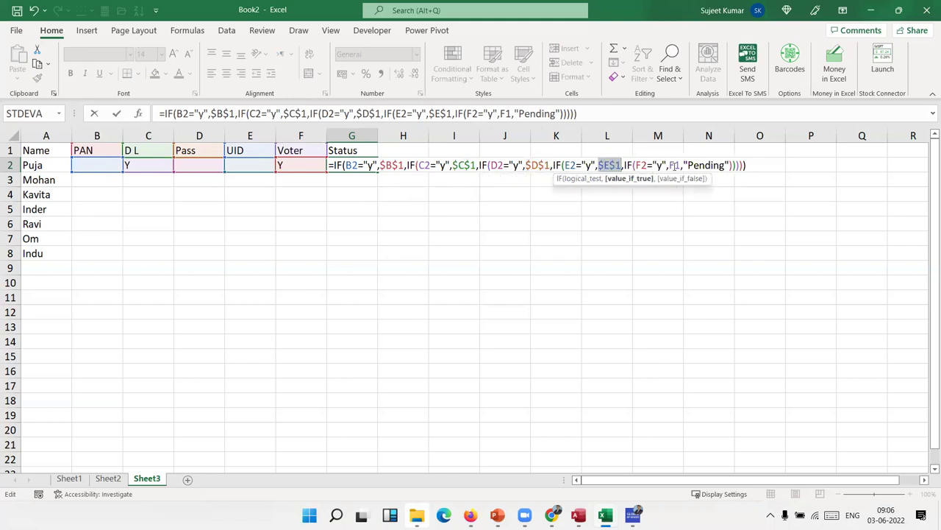
click(674, 166)
key(F4)
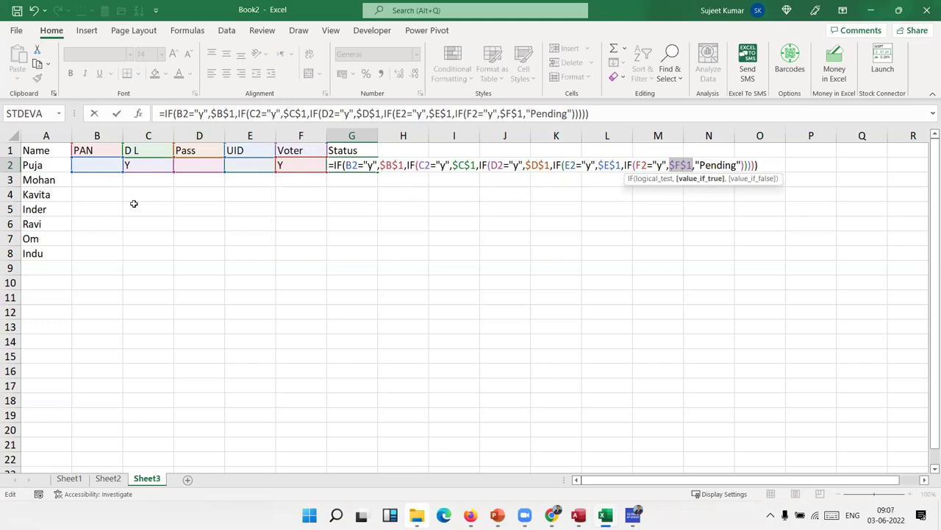
key(Return)
Step: Copy the header and Puja rows A1:F2 to A13
key(Up)
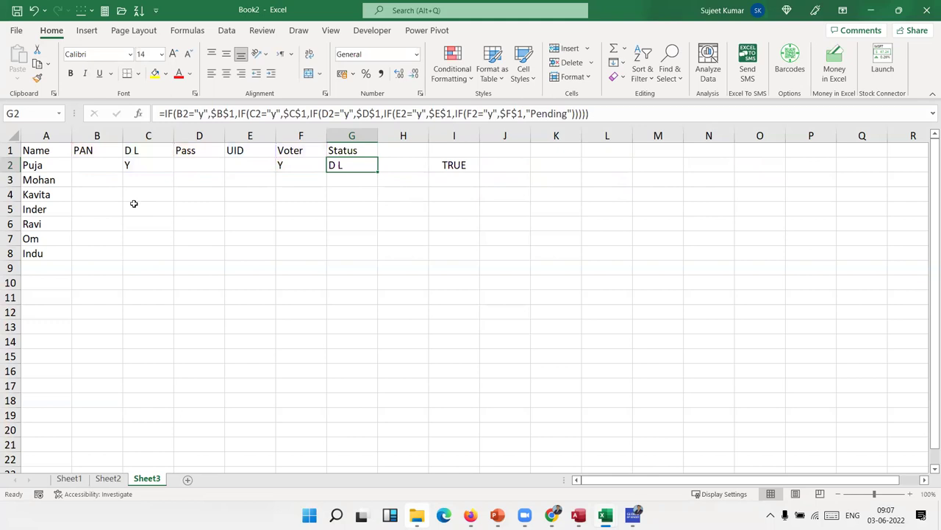
mouse_move(131, 150)
mouse_down()
mouse_move(289, 151)
mouse_move(291, 165)
mouse_up()
key(ctrl+c)
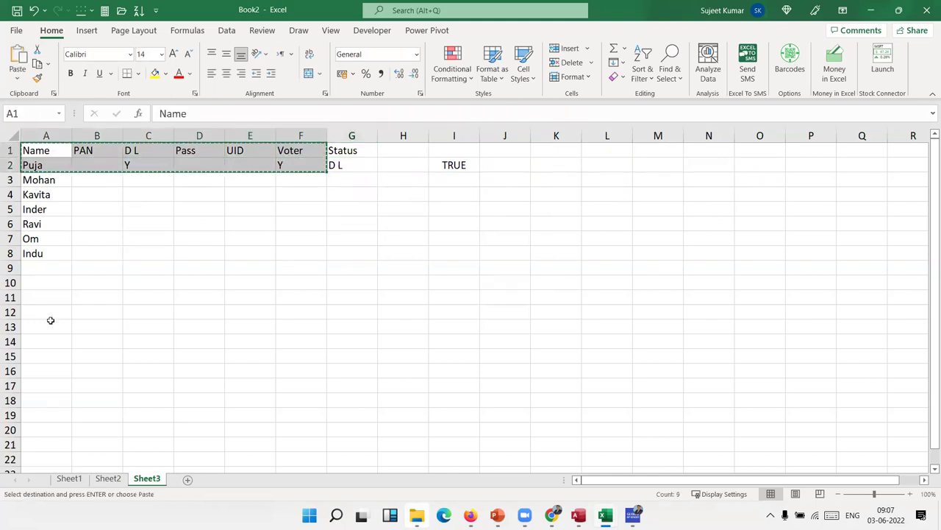
click(52, 324)
key(ctrl+v)
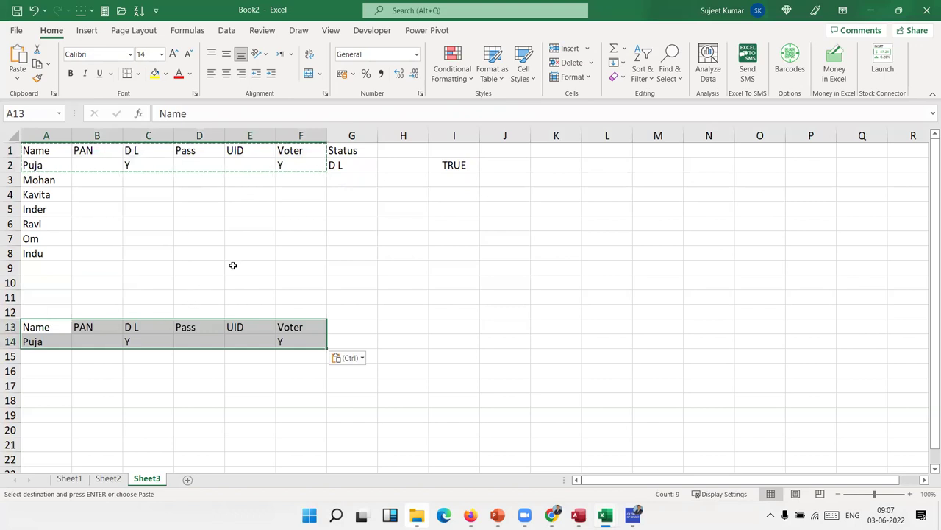
click(233, 265)
Step: Fill C14:F14 with yellow
click(162, 342)
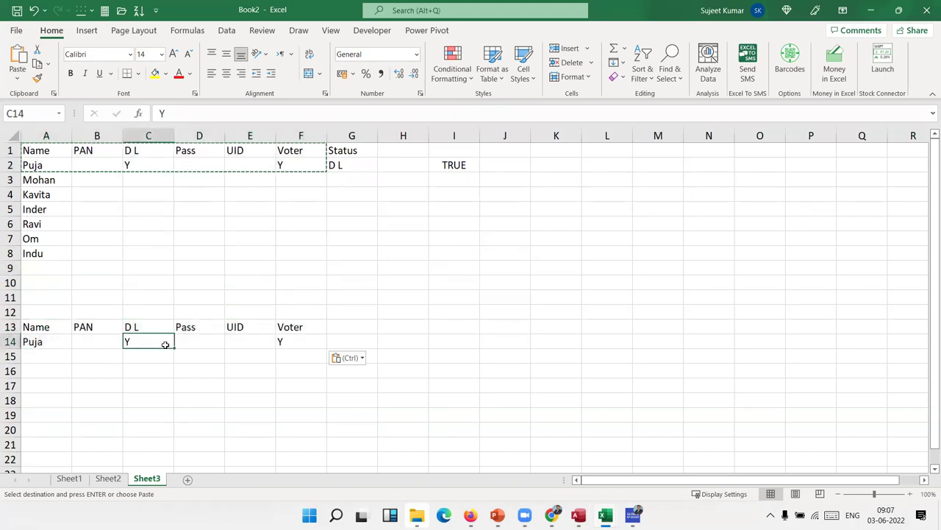
click(204, 340)
drag(204, 339, 294, 342)
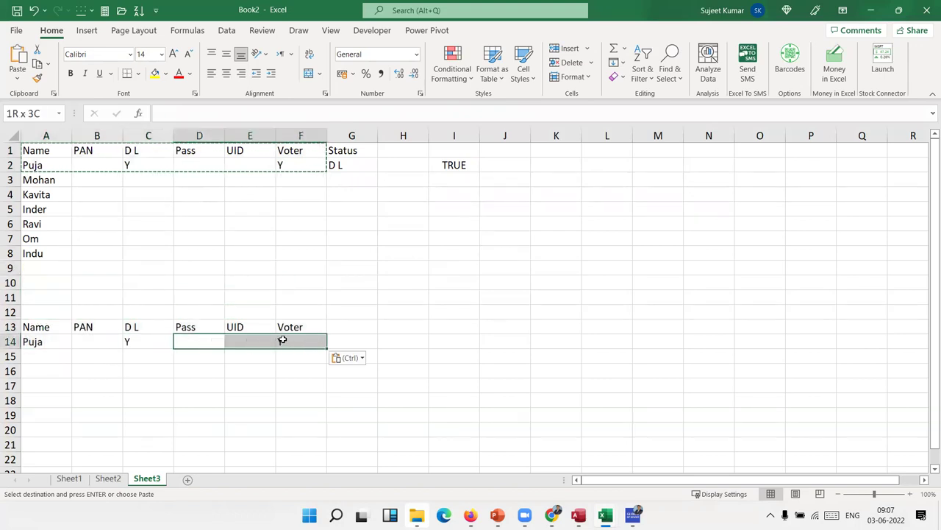
click(154, 73)
drag(131, 341, 288, 345)
click(154, 74)
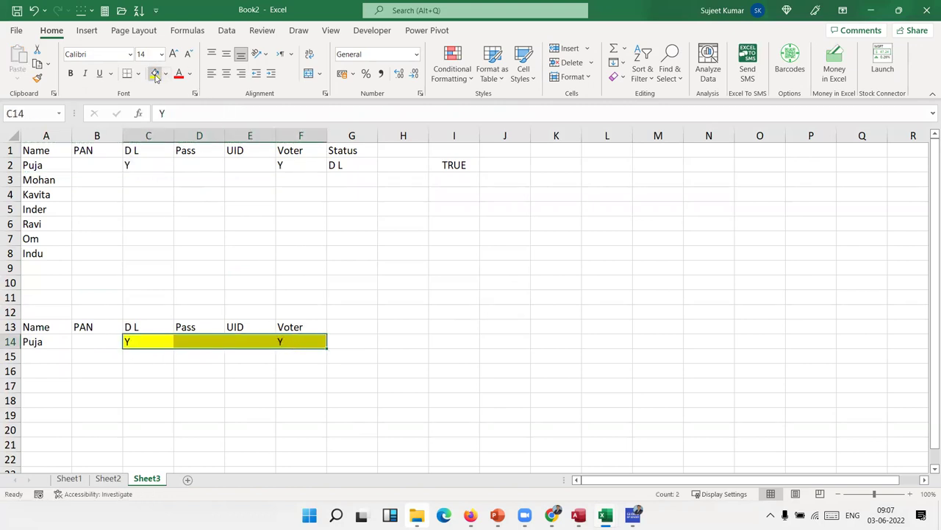
Step: Fill B14 with green
click(88, 344)
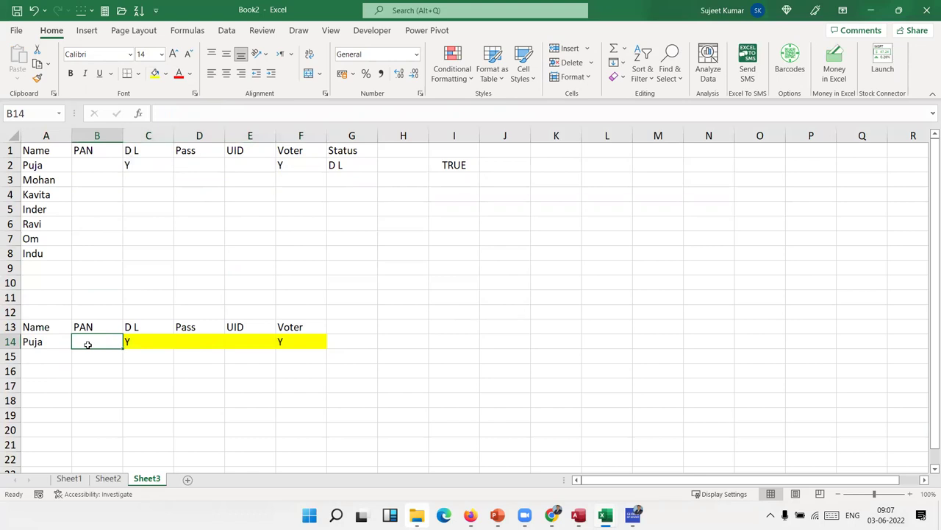
text(Y)
key(Escape)
click(166, 73)
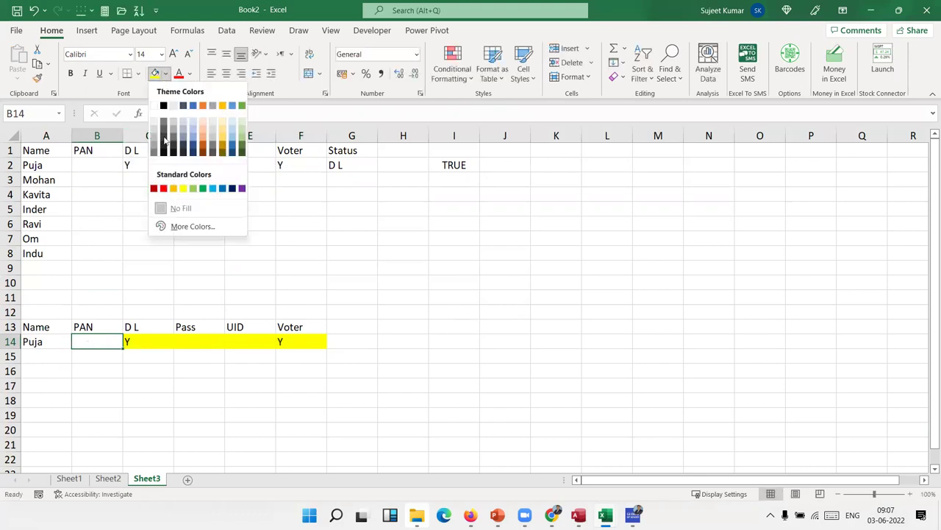
click(195, 190)
Step: Clear the Y values from C14:F14
drag(165, 342, 282, 344)
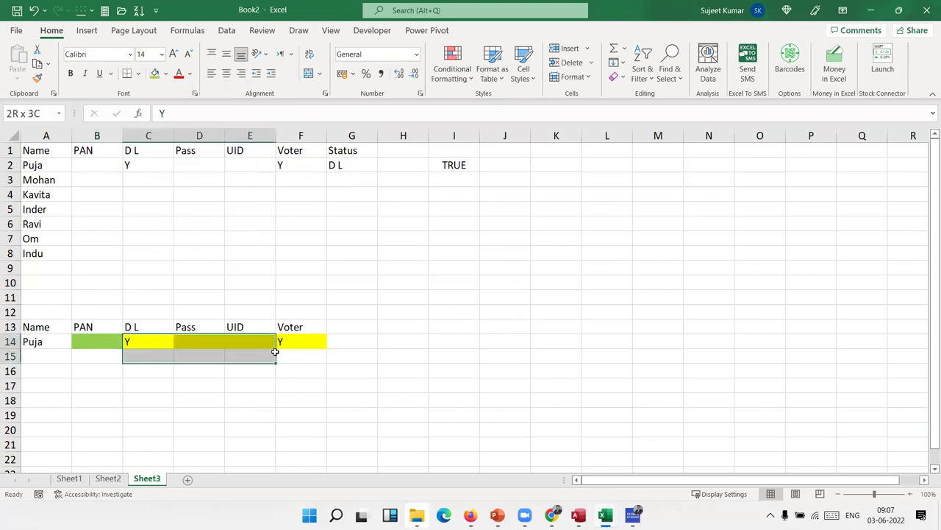
key(Delete)
click(246, 402)
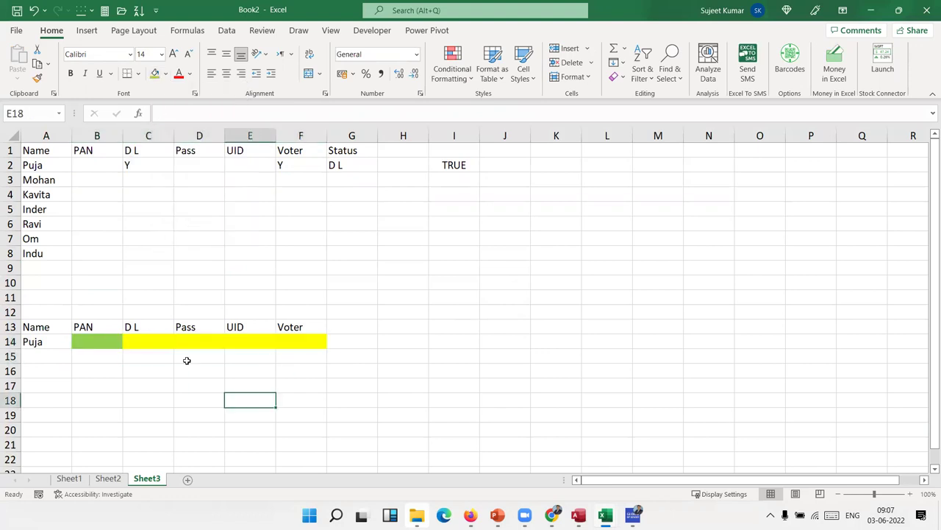
click(103, 338)
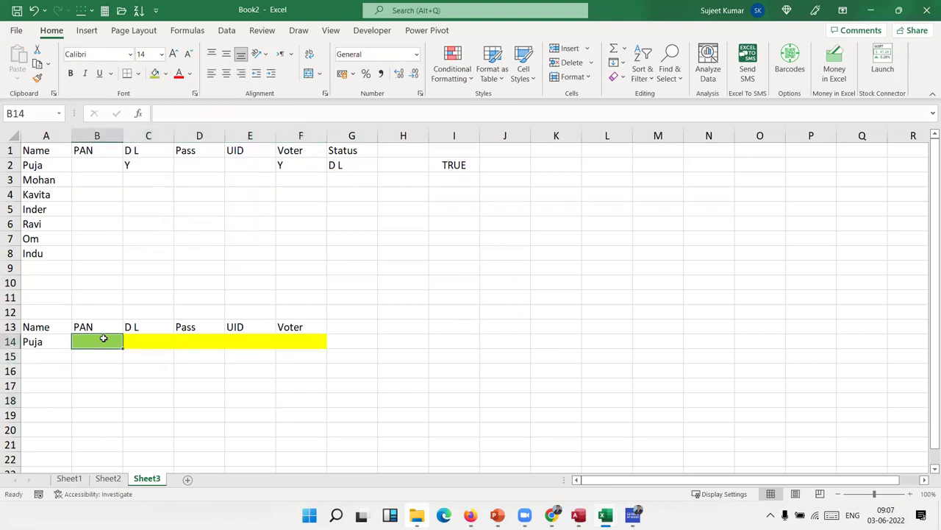
click(159, 344)
drag(158, 343, 295, 337)
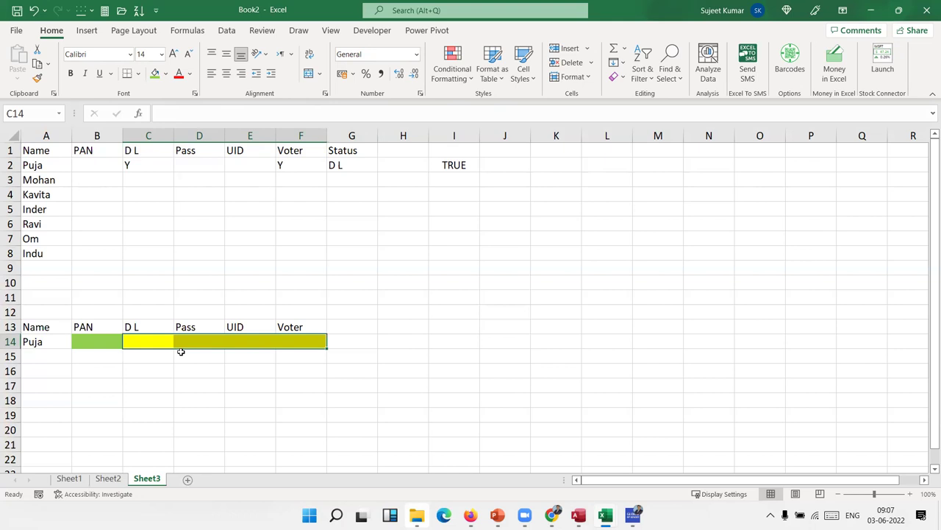
click(338, 333)
Step: Start an XOR formula in G14 testing B14="y" and opening an OR group
click(340, 339)
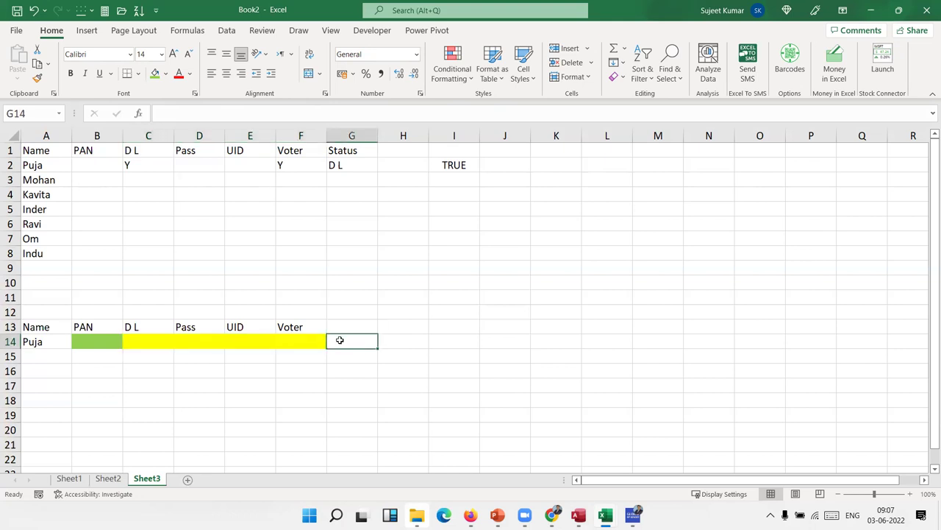
text(=)
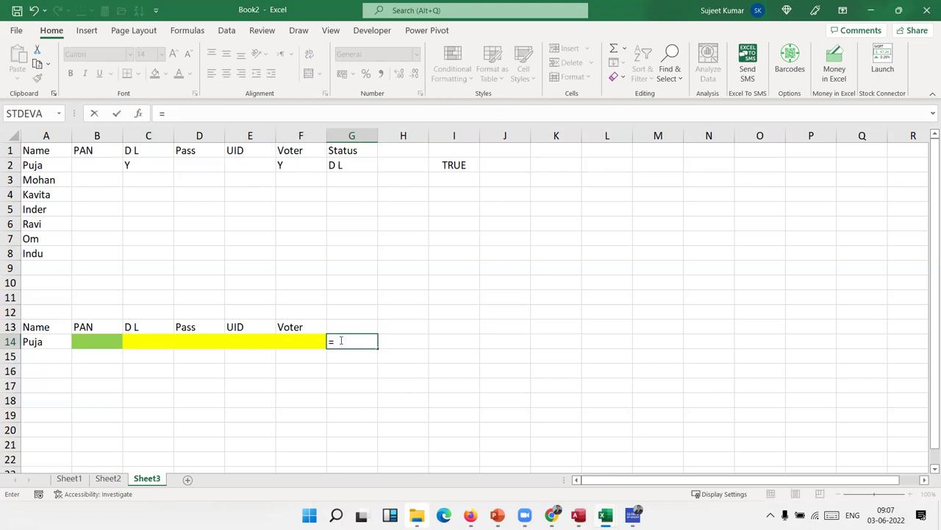
text(x)
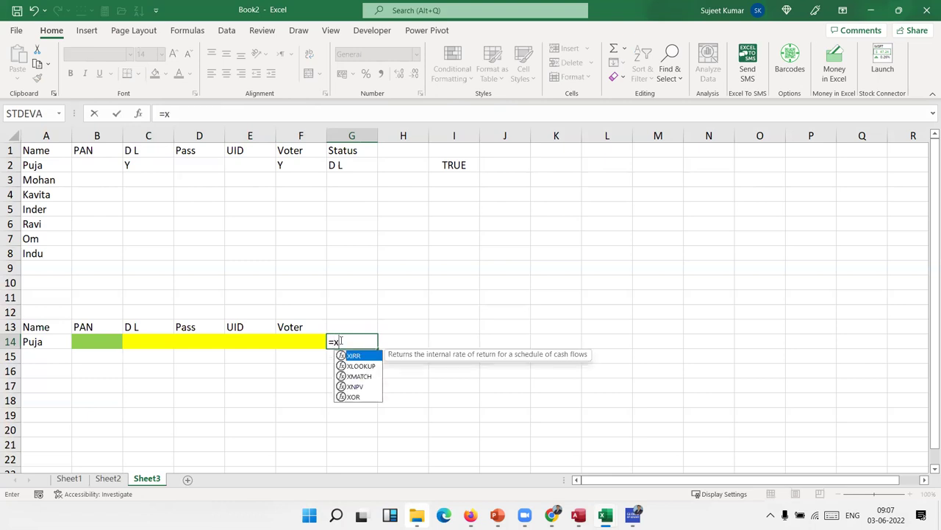
text(or)
key(Tab)
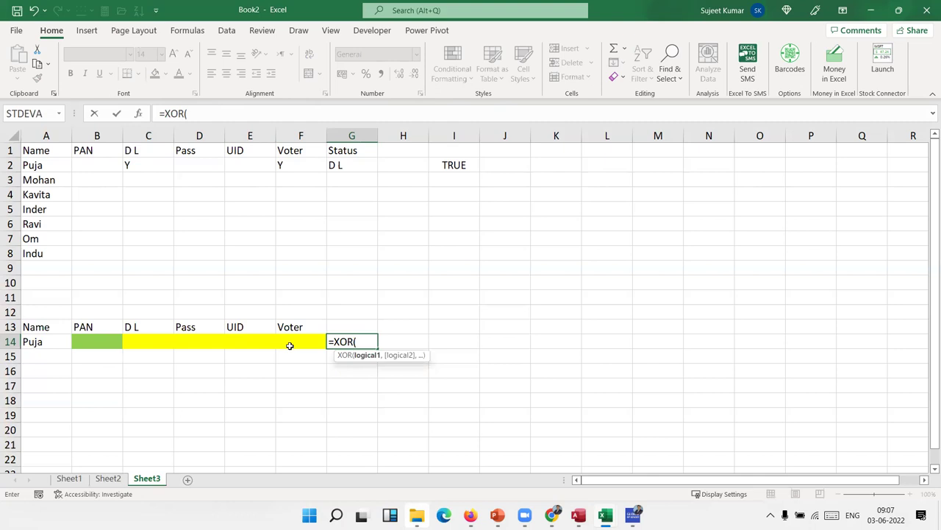
click(80, 340)
text(="y",)
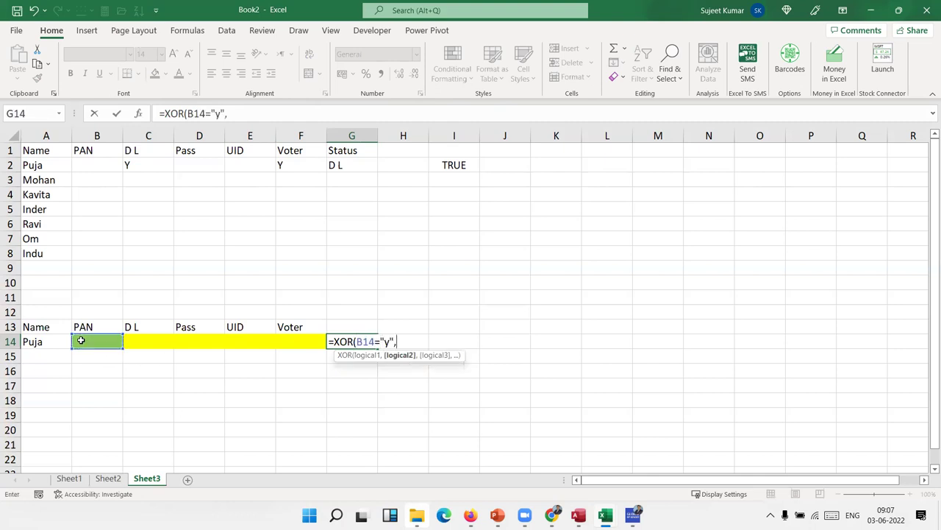
text(or)
key(Tab)
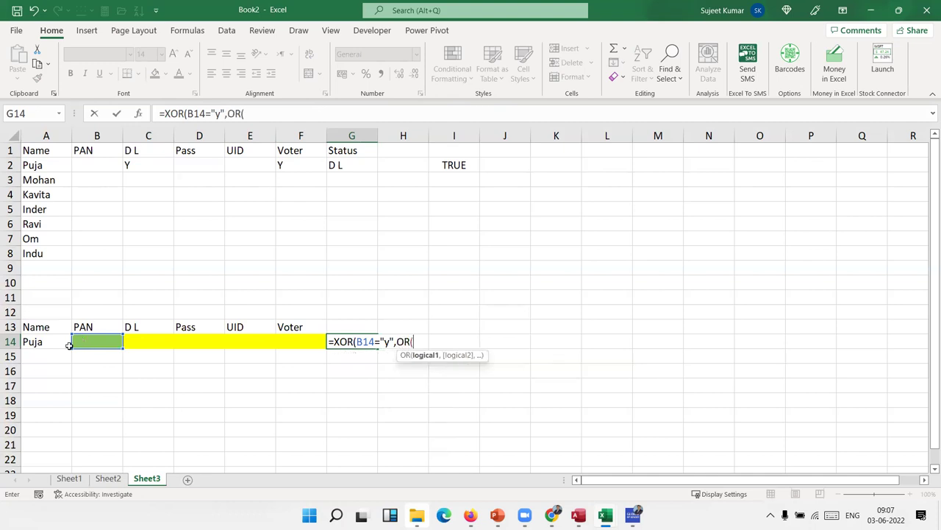
Step: Fill the OR group with C14, D14, E14 and F14 ="y" tests and close it
click(144, 336)
text(="y",)
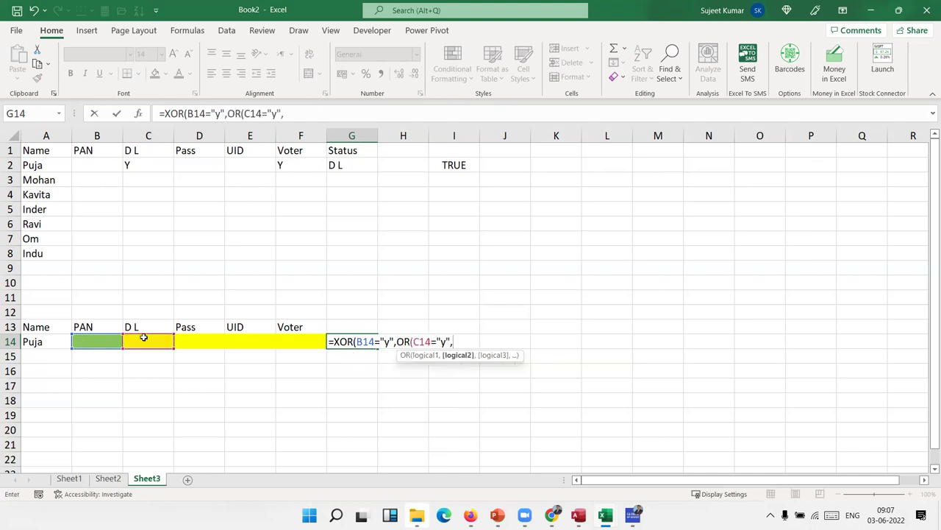
click(194, 336)
text(="y",)
click(235, 339)
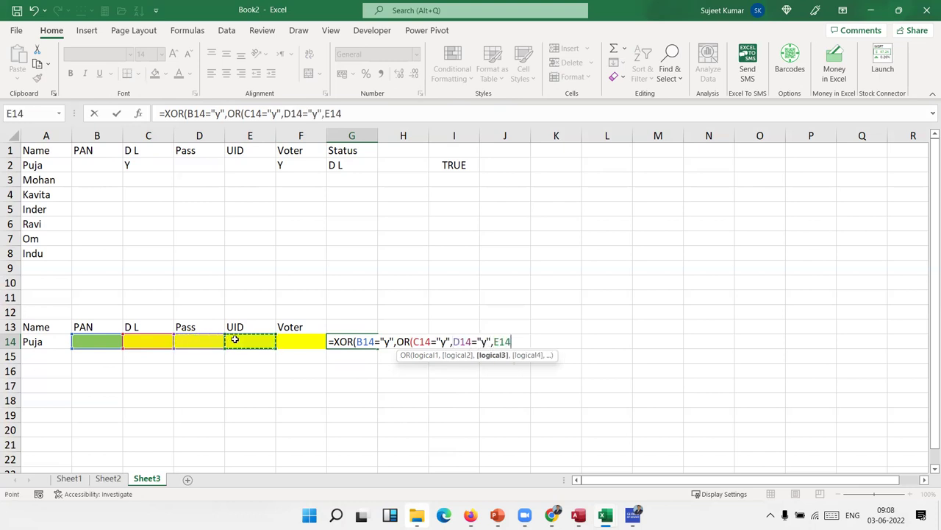
text(="y")
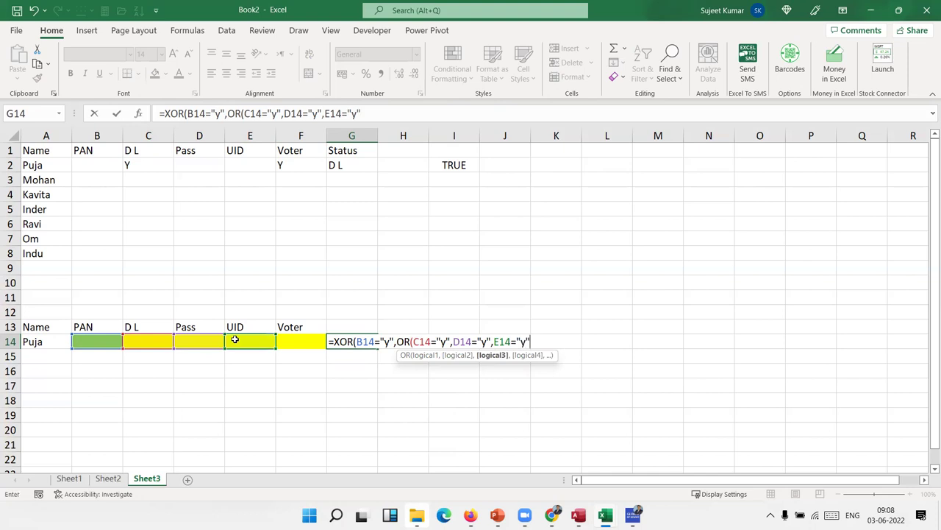
text(,)
click(303, 342)
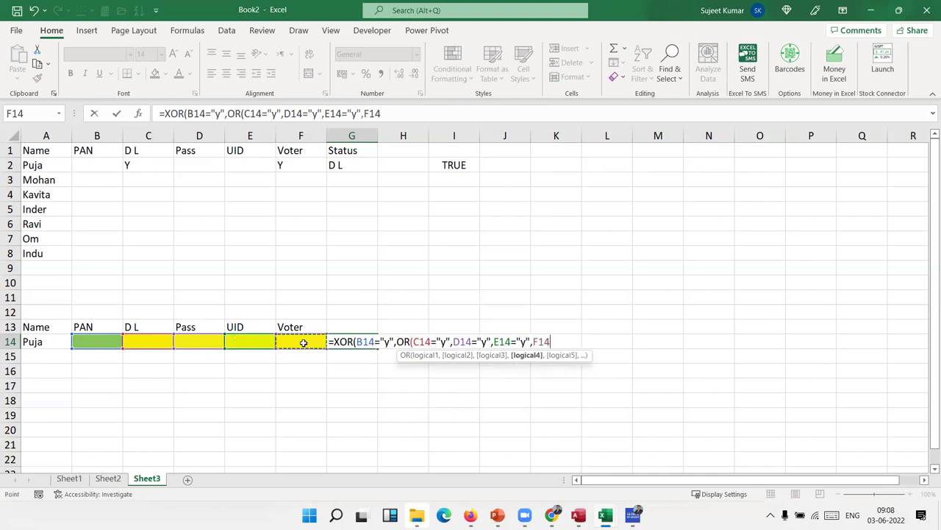
text(="y")
text())
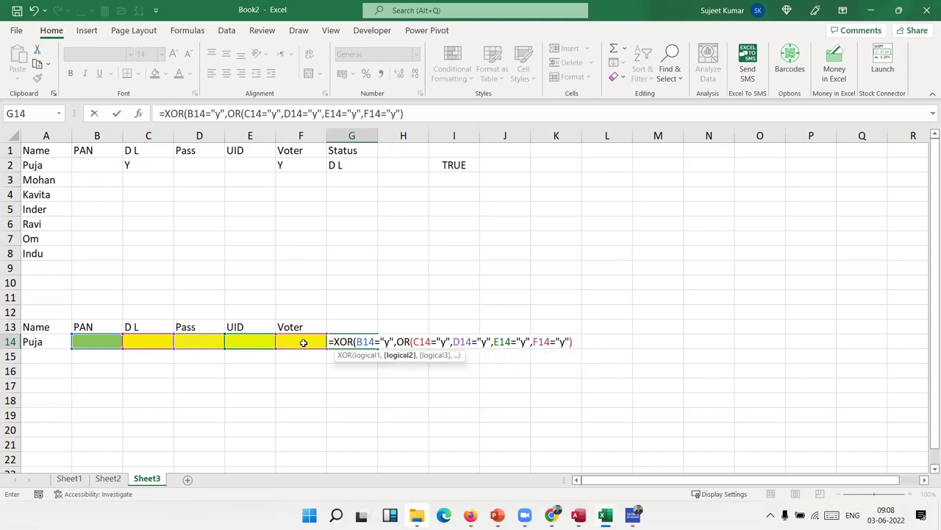
Step: Replace XOR with AND in G14's formula and commit it
click(348, 342)
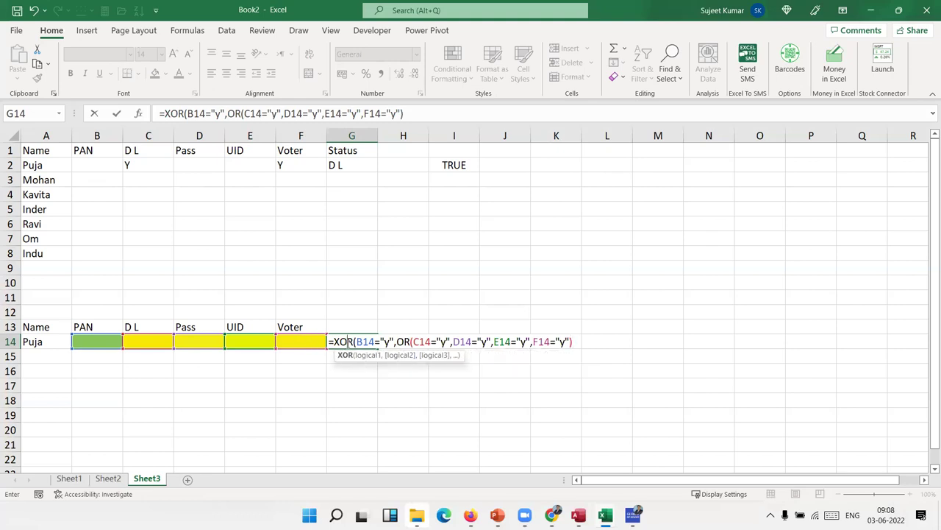
key(BackSpace)
key(BackSpace)
key(BackSpace)
text(and)
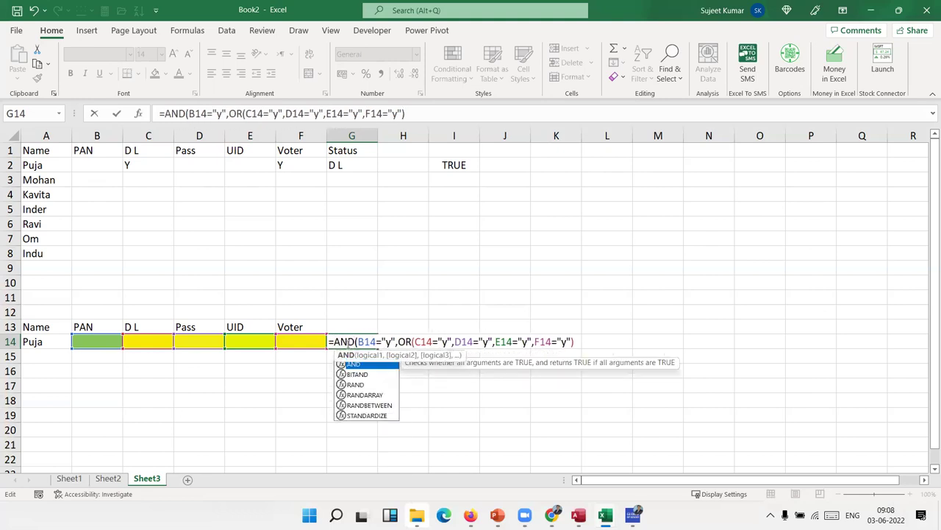
click(427, 342)
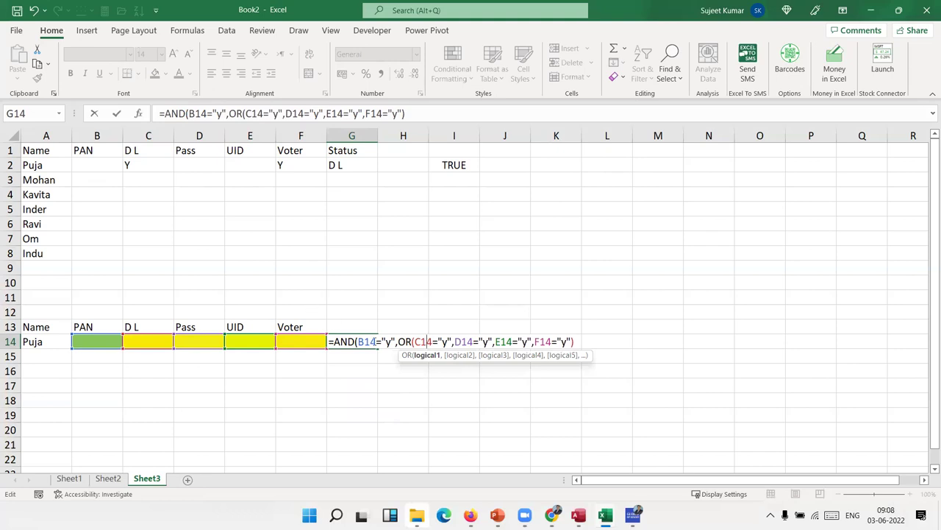
drag(358, 341, 452, 341)
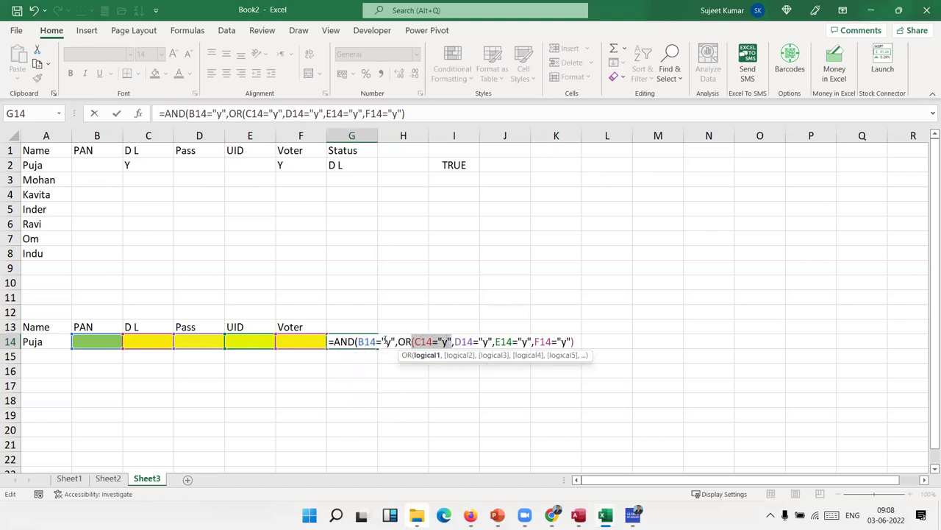
double_click(349, 341)
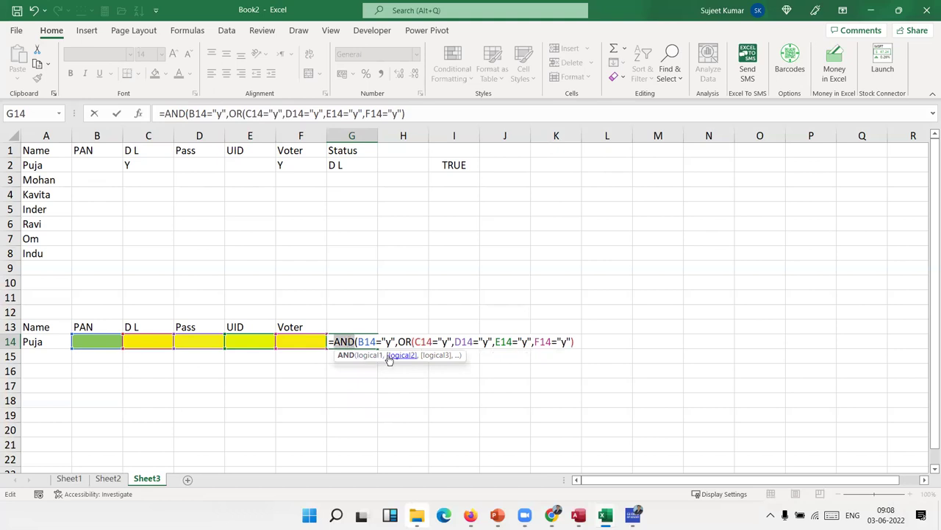
drag(358, 342, 574, 342)
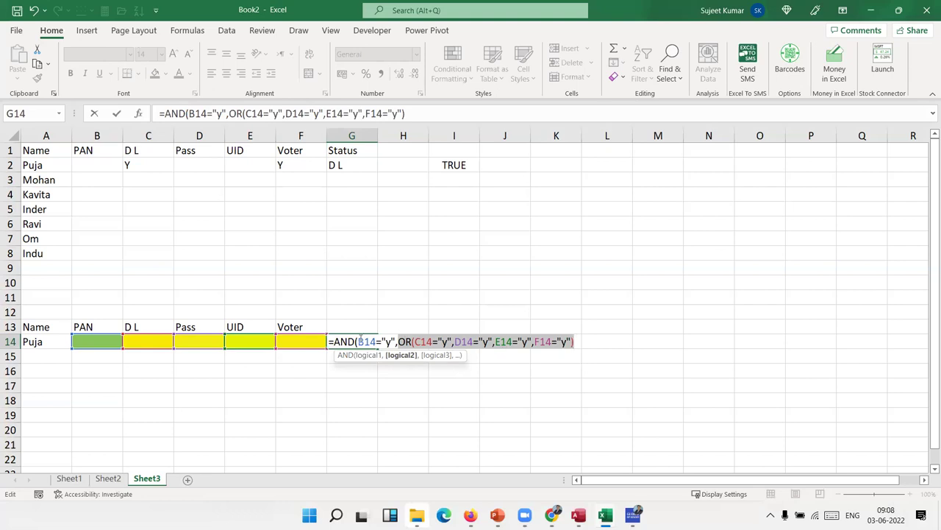
key(Return)
key(Return)
Step: Accept the formula correction and enter Y under PAN in B14
click(359, 340)
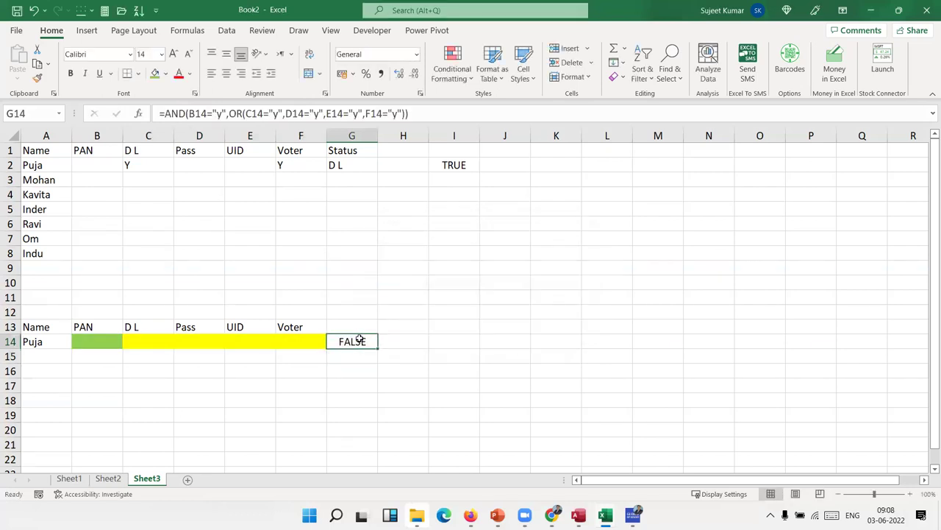
key(Left)
key(Left)
key(Left)
text(Y)
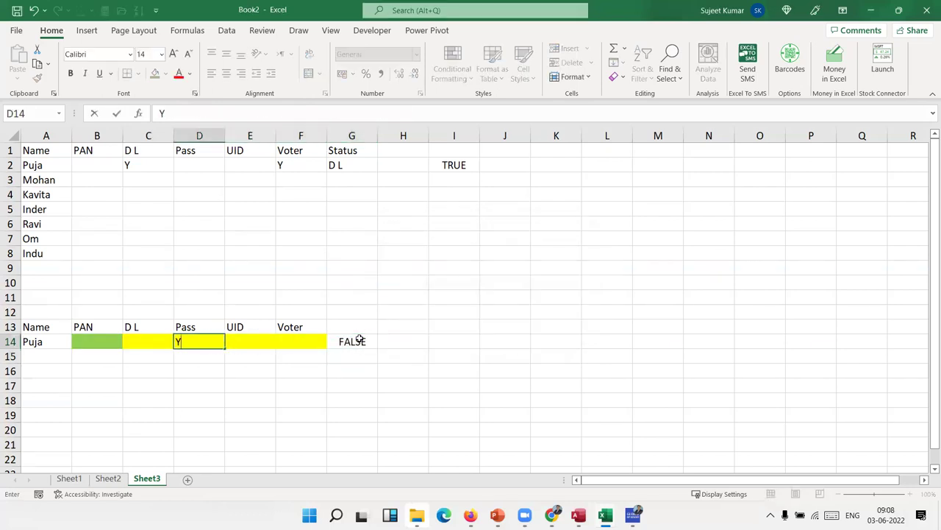
key(Left)
key(Left)
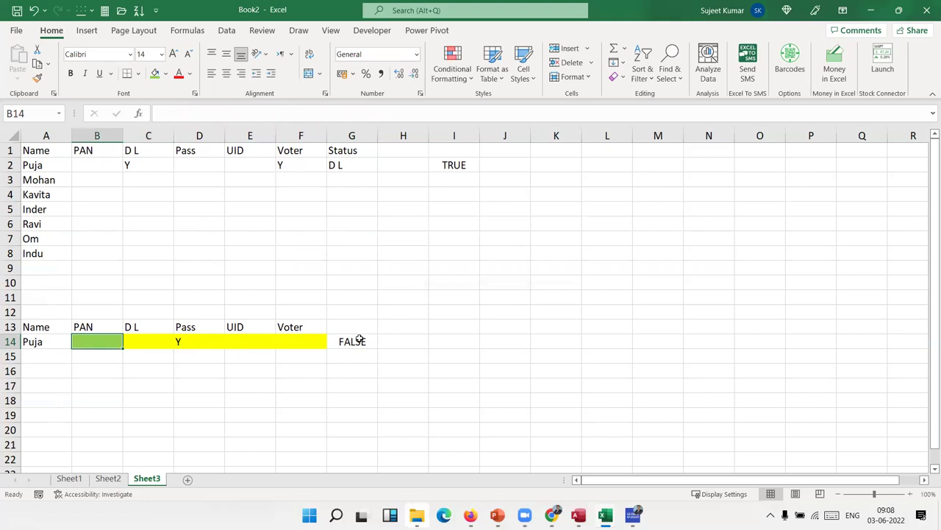
text(Y)
key(Return)
Step: Clear the trial Y from D14 and enter Y under UID in E14
key(Up)
key(Right)
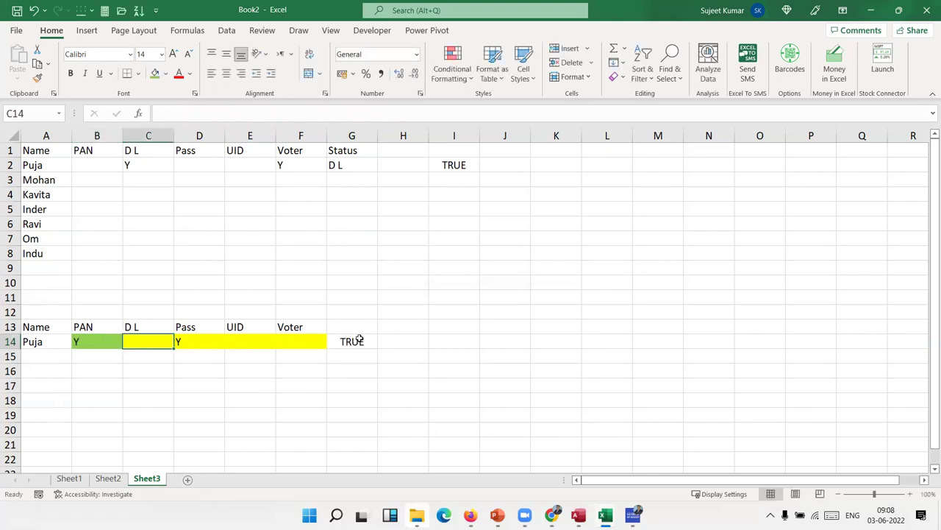
key(Right)
key(Delete)
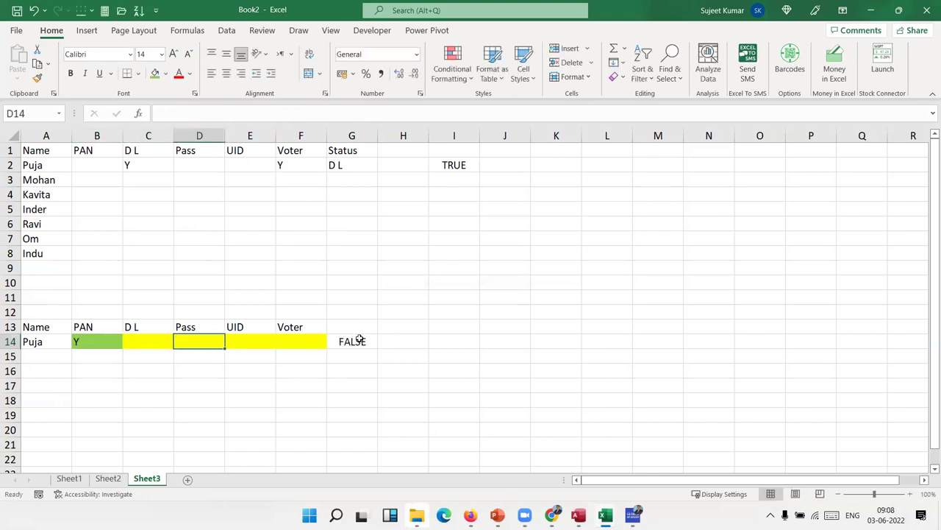
key(Right)
text(Y)
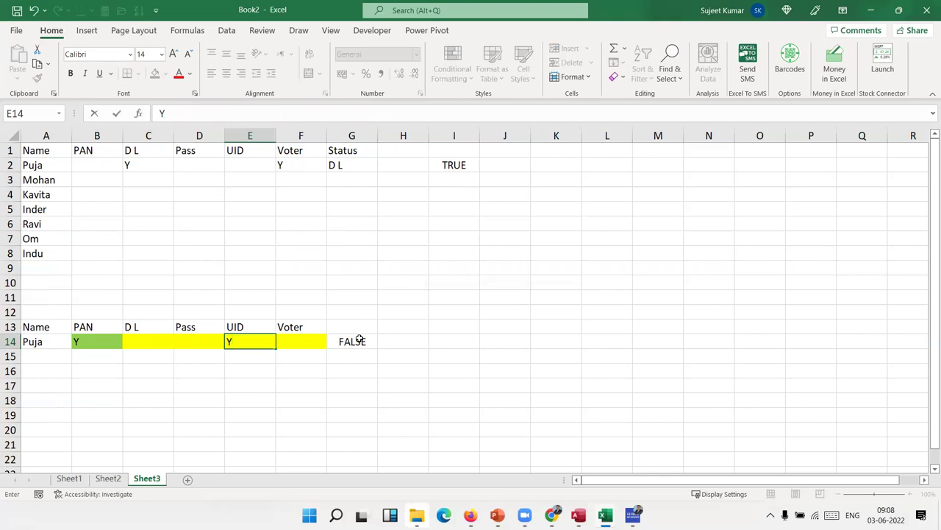
key(Right)
key(Right)
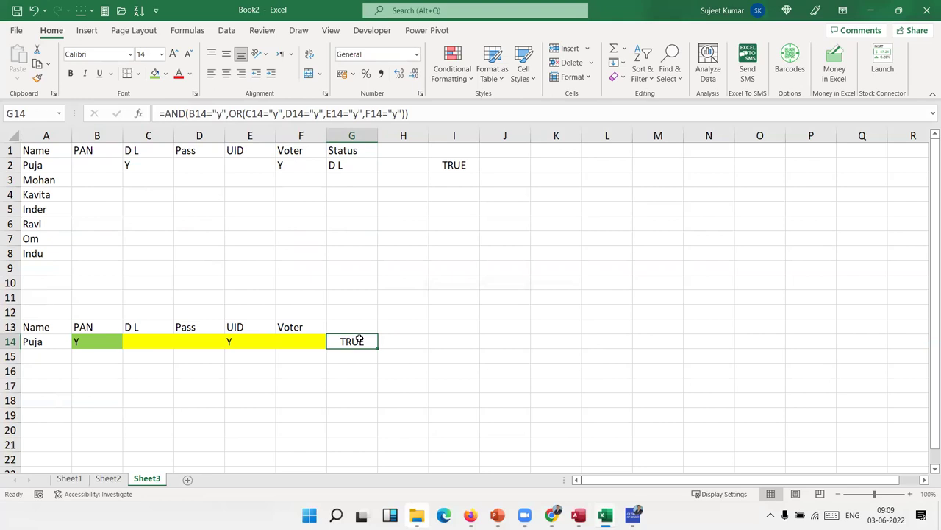
Step: Enter the headings Pune in A17 and Noida in B17
key(Down)
key(Down)
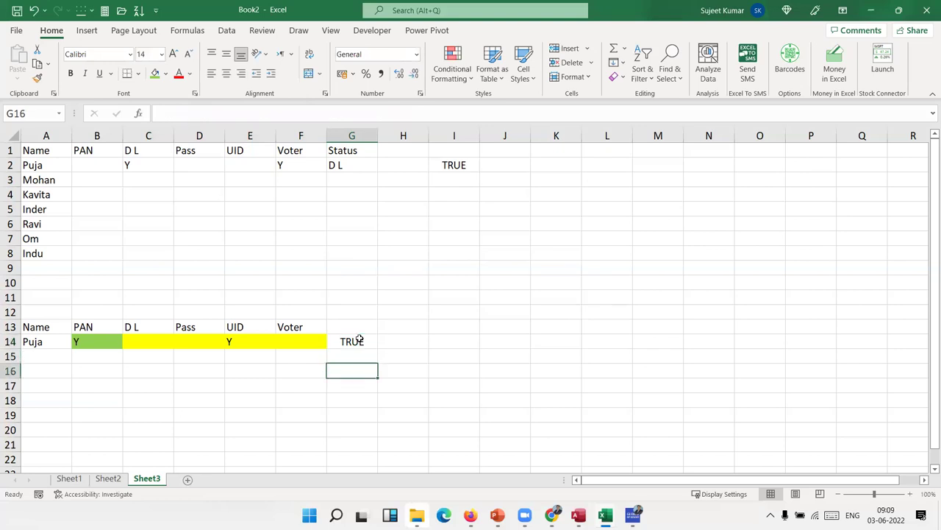
key(Left)
key(Left)
key(Left)
key(Left)
key(Left)
key(Left)
key(Down)
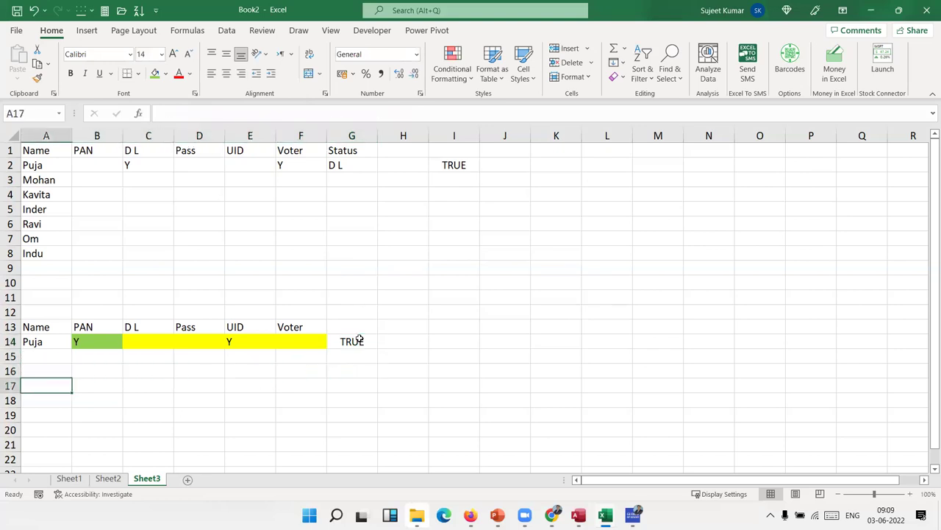
text(O)
key(BackSpace)
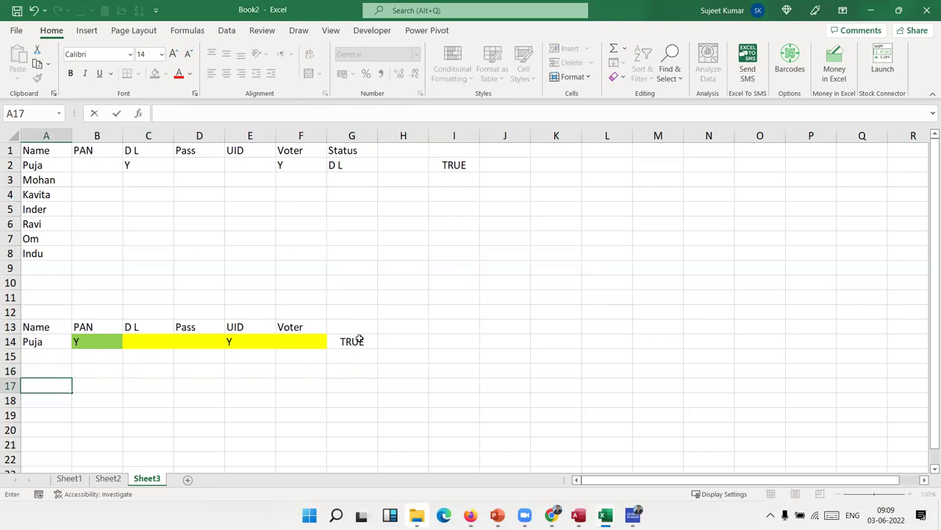
text(Pune)
key(Tab)
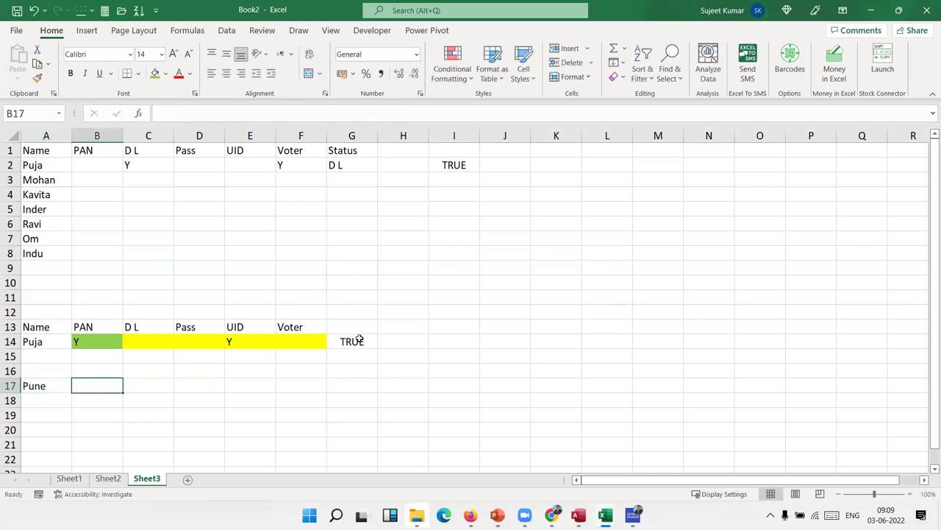
text(Noida)
key(Return)
Step: Enter =XOR(A18="y",B18="y") in C18
key(Tab)
key(Tab)
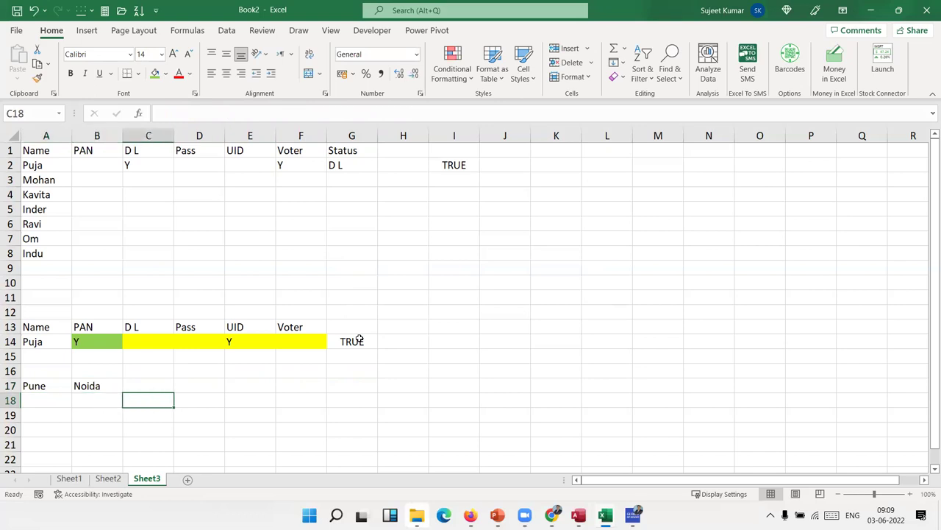
text(=)
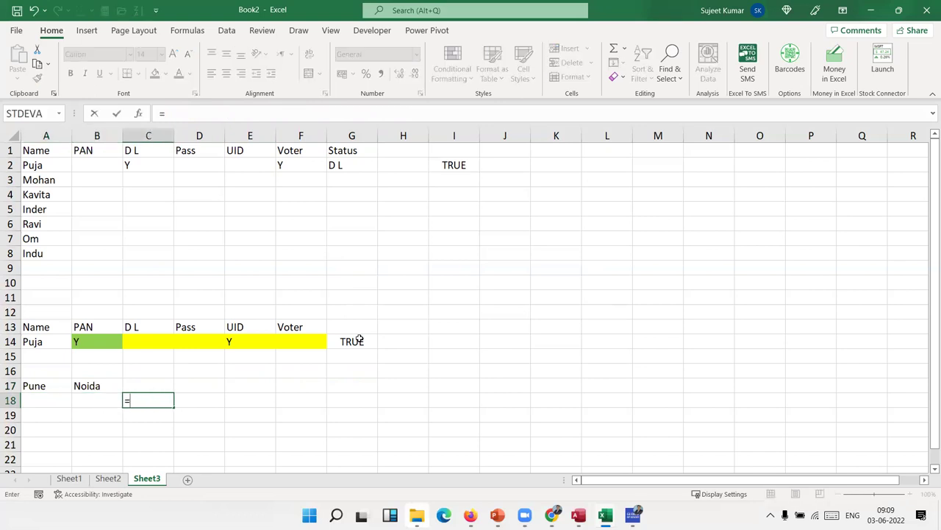
text(xor)
key(Tab)
key(Left)
key(Left)
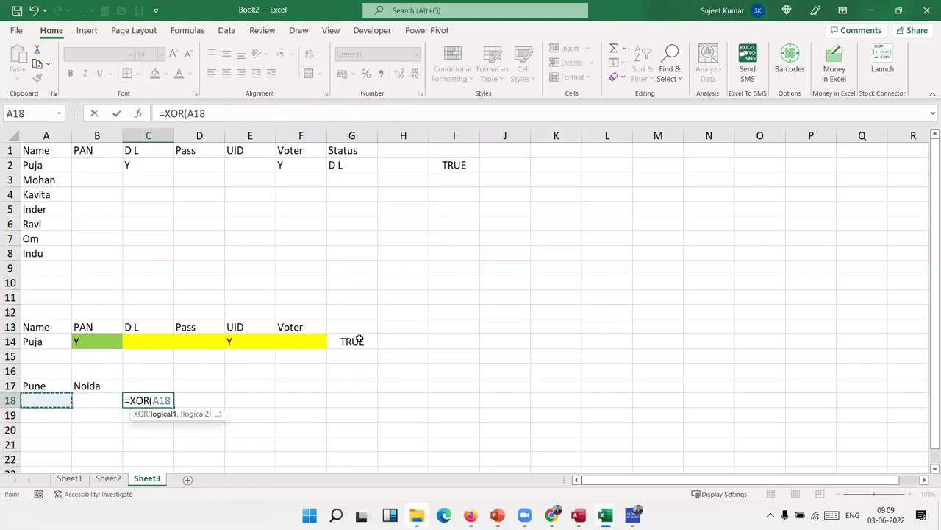
text(="y",)
key(Left)
text(="y)
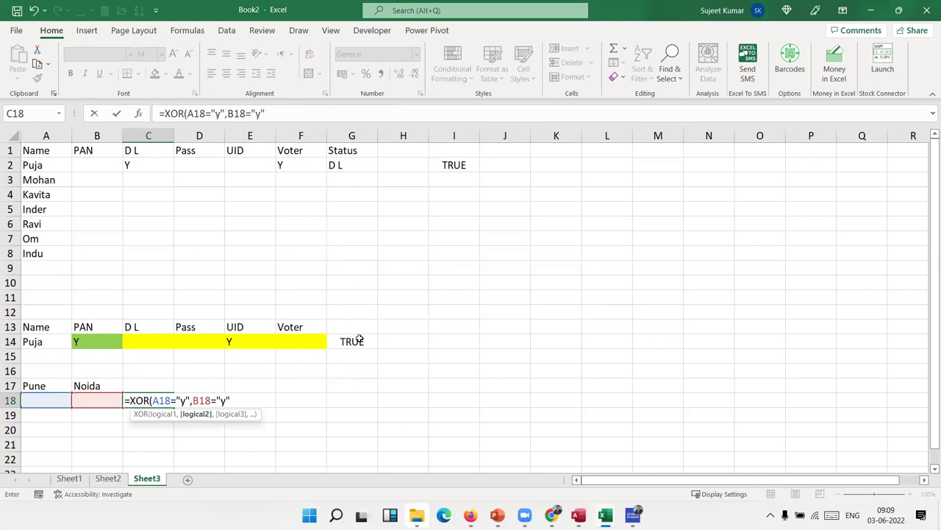
text())
key(ctrl+Return)
Step: Test the XOR formula by entering Y in both A18 and B18
key(Left)
key(Left)
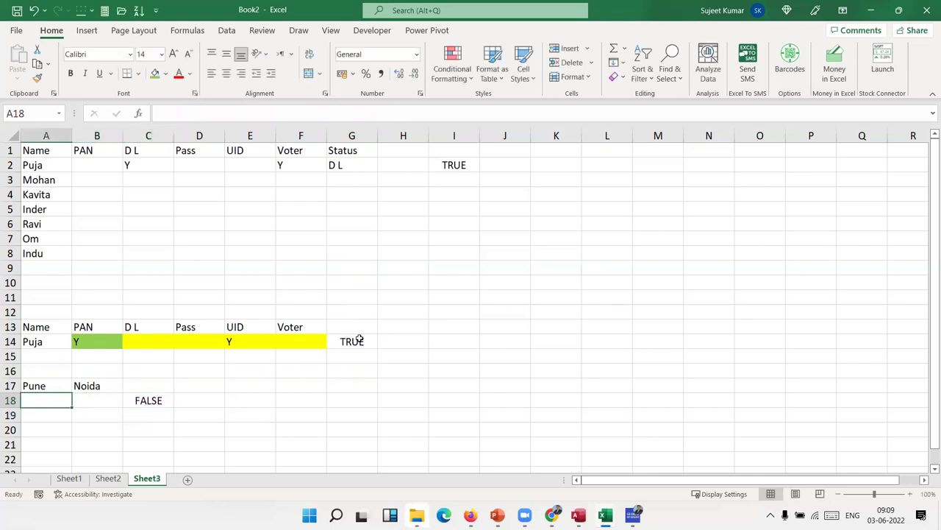
text(?Y)
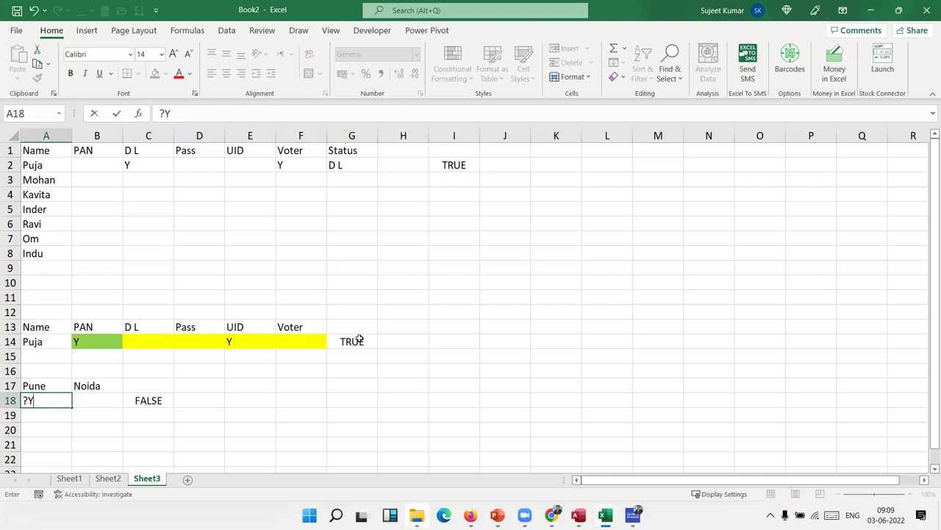
key(BackSpace)
key(BackSpace)
text(Y)
key(Return)
key(Up)
key(Right)
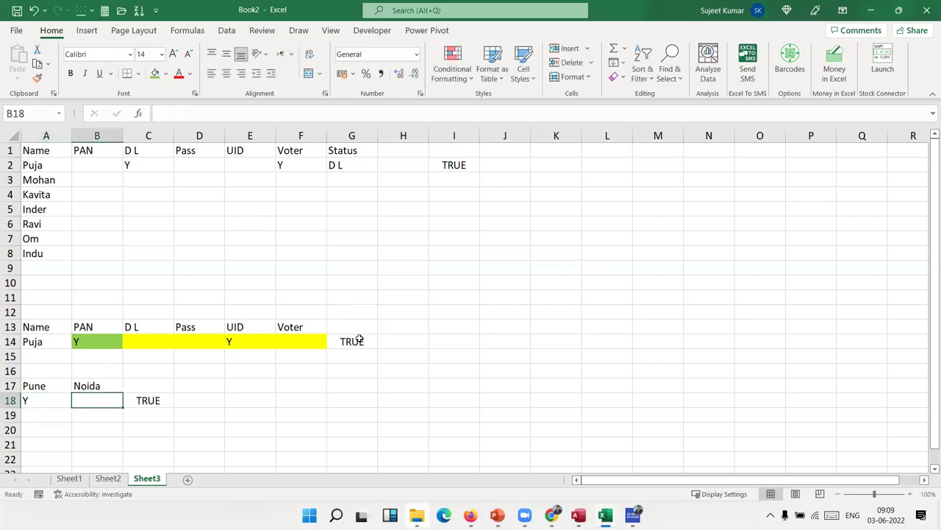
text(Y)
key(ctrl+Return)
Step: Clear A18:B18, put Y only in B18, and re-enter C18's XOR formula
key(Left)
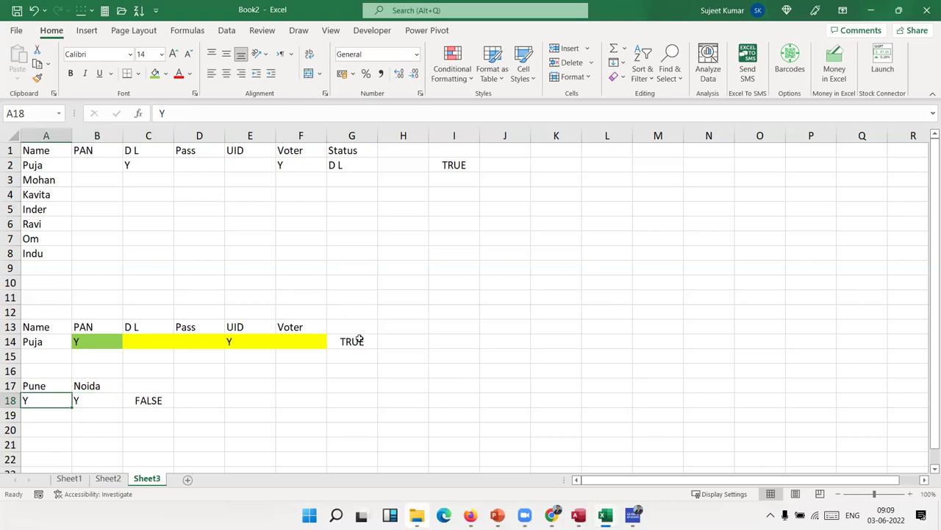
key(shift+Right)
key(Delete)
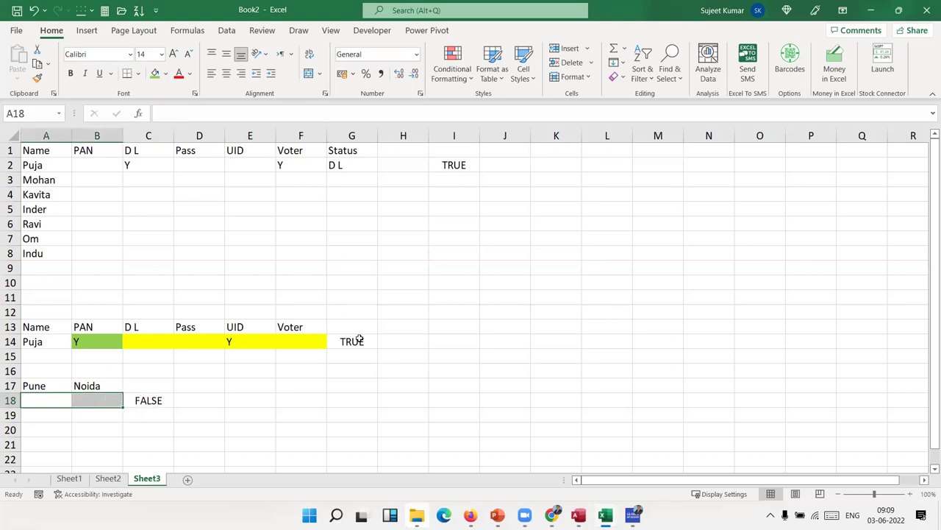
key(Right)
text(Y)
key(Return)
key(Up)
key(Right)
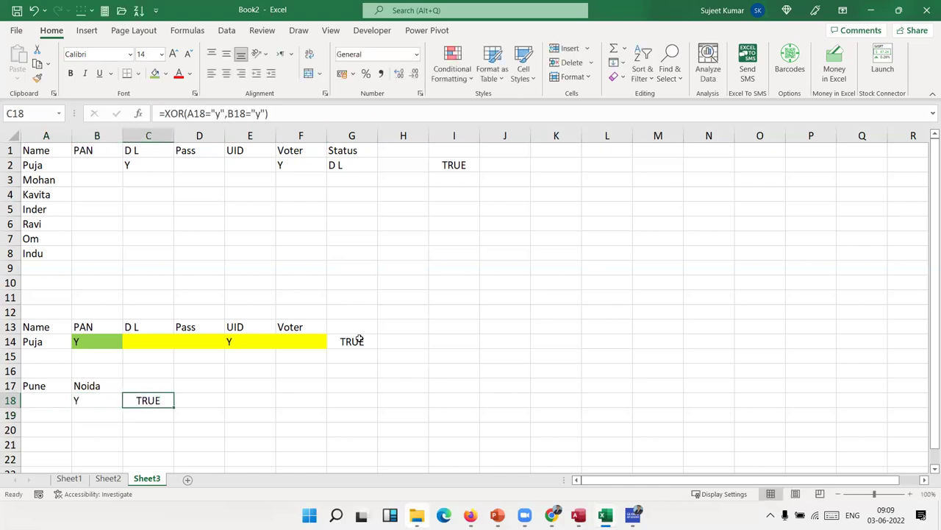
key(F2)
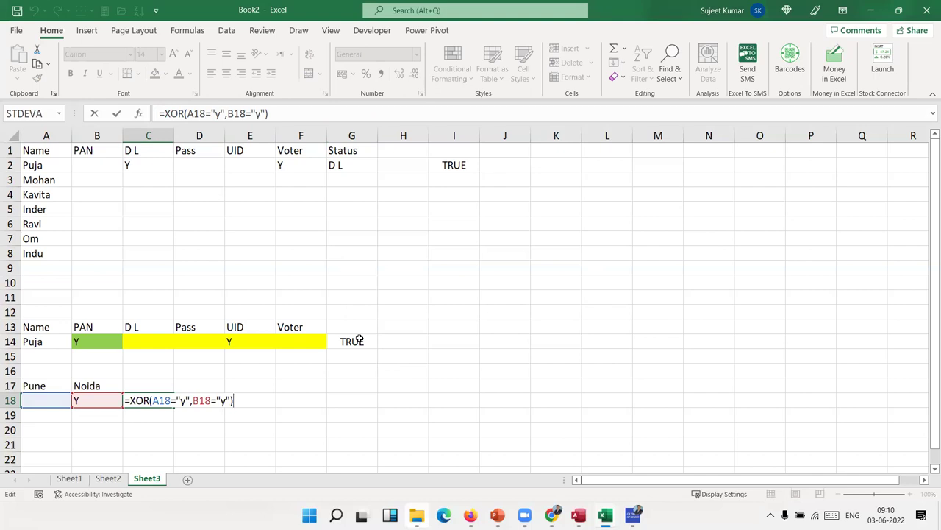
key(Return)
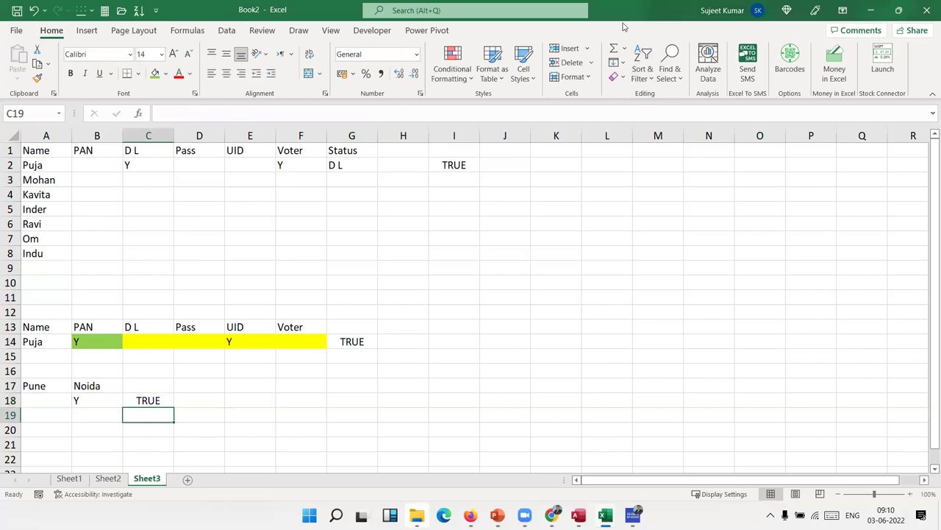
Step: Ink a first Or heading with Y/N values, then erase it
mouse_move(449, 206)
mouse_down()
mouse_move(434, 208)
mouse_move(517, 198)
mouse_up()
drag(516, 283, 564, 330)
mouse_move(640, 344)
mouse_down()
mouse_move(678, 261)
mouse_move(735, 273)
mouse_move(738, 286)
mouse_up()
drag(788, 253, 821, 307)
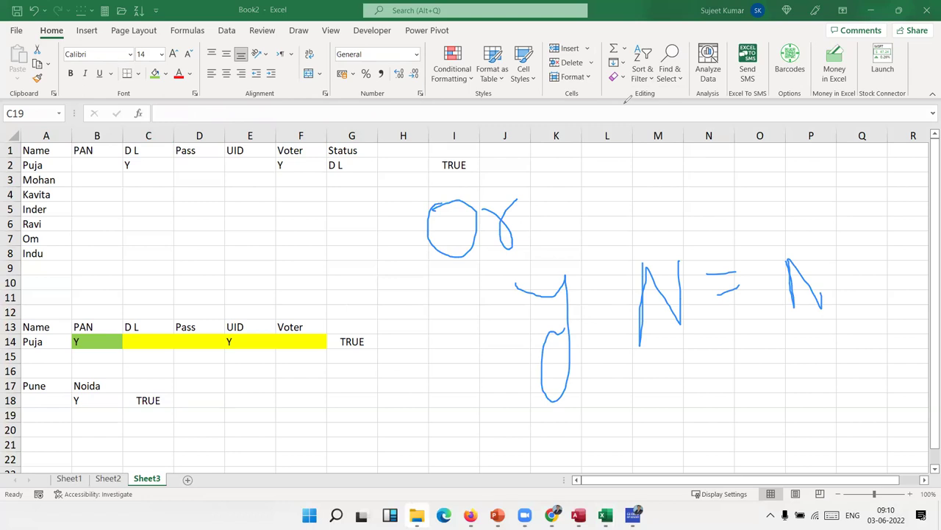
key(e)
Step: Redraw the Or heading and the first two truth-table rows with T results
drag(435, 223, 503, 197)
mouse_move(465, 288)
mouse_down()
mouse_move(531, 276)
mouse_move(512, 338)
mouse_up()
mouse_move(593, 273)
mouse_down()
mouse_move(640, 262)
mouse_move(629, 318)
mouse_up()
mouse_move(662, 274)
mouse_down()
mouse_move(696, 267)
mouse_move(723, 281)
mouse_up()
mouse_move(726, 243)
mouse_down()
mouse_move(744, 295)
mouse_move(770, 227)
mouse_up()
mouse_move(494, 408)
mouse_down()
mouse_move(493, 362)
mouse_move(525, 351)
mouse_up()
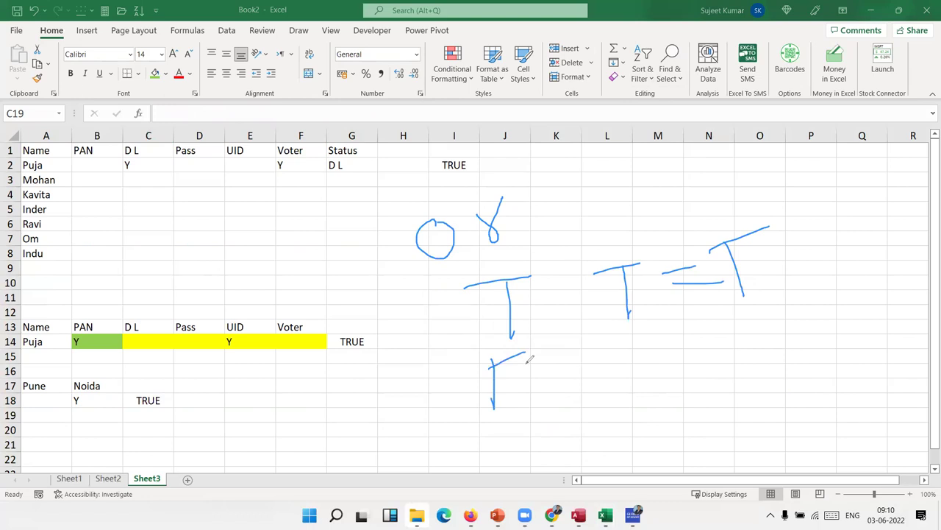
drag(615, 350, 619, 381)
drag(654, 340, 597, 363)
drag(675, 357, 723, 362)
drag(762, 339, 769, 377)
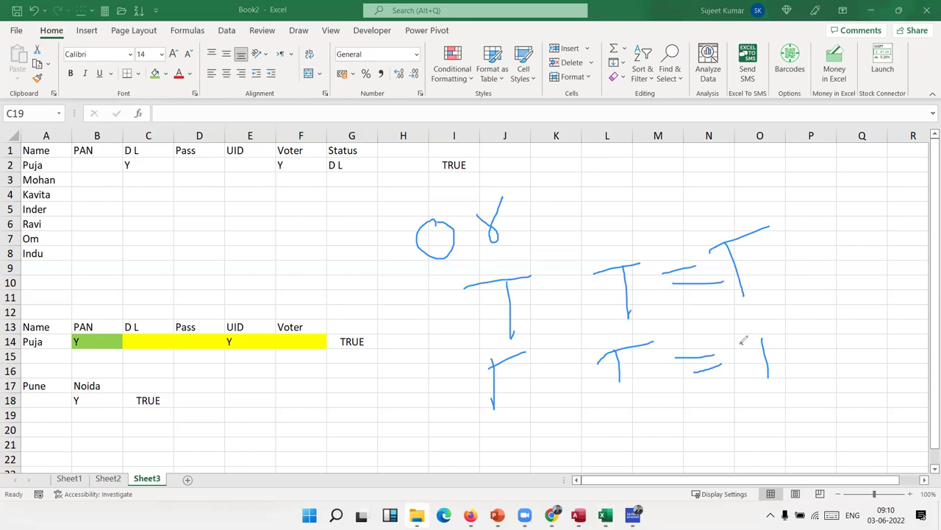
drag(730, 344, 789, 324)
Step: Draw the OR table's third row (T, F = T) and fourth row (F, F)
drag(495, 388, 508, 386)
drag(497, 420, 497, 463)
drag(474, 425, 532, 411)
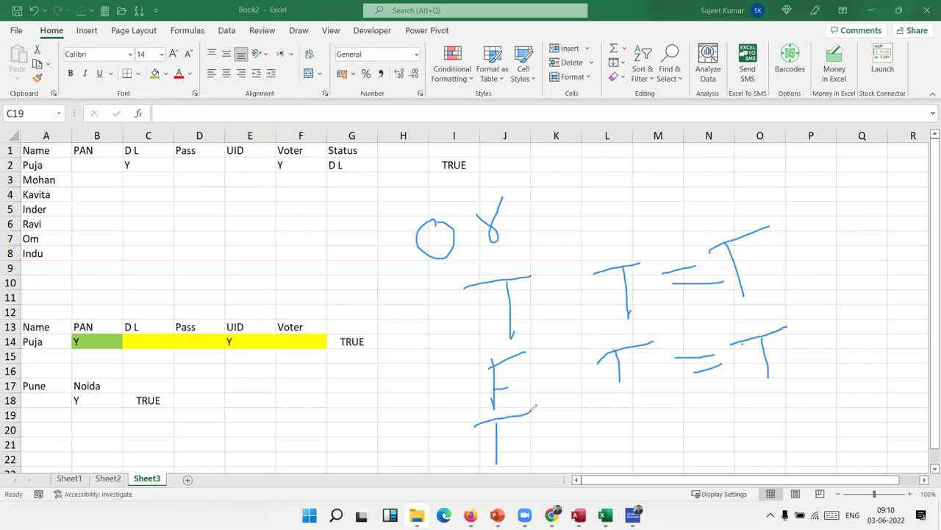
mouse_move(607, 460)
mouse_down()
mouse_move(605, 413)
mouse_move(626, 413)
mouse_move(632, 430)
mouse_move(709, 414)
mouse_up()
drag(692, 428, 717, 422)
drag(766, 402, 771, 445)
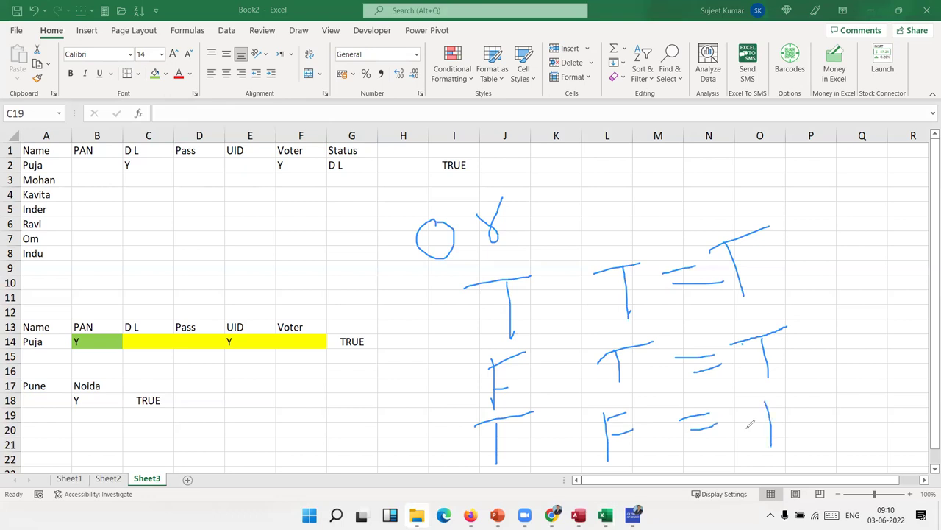
drag(733, 406, 784, 395)
mouse_move(506, 472)
mouse_down()
mouse_move(501, 506)
mouse_move(515, 468)
mouse_up()
mouse_move(601, 472)
mouse_down()
mouse_move(602, 496)
mouse_move(614, 462)
mouse_move(625, 472)
mouse_up()
mouse_move(685, 471)
mouse_down()
mouse_move(768, 482)
mouse_move(791, 455)
mouse_up()
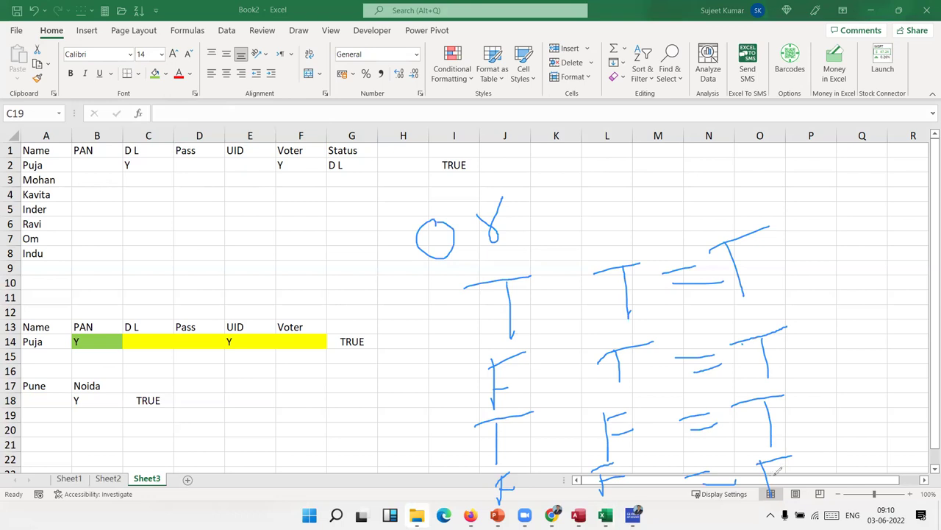
Step: Write the XOR heading on the left and start its first row
drag(53, 232, 109, 256)
drag(114, 221, 164, 266)
mouse_move(153, 228)
mouse_down()
mouse_move(184, 244)
mouse_move(235, 215)
mouse_up()
mouse_move(118, 308)
mouse_down()
mouse_move(118, 343)
mouse_move(156, 289)
mouse_move(207, 326)
mouse_move(316, 251)
mouse_up()
mouse_move(271, 298)
mouse_down()
mouse_move(332, 287)
mouse_move(345, 298)
mouse_move(399, 253)
mouse_move(366, 288)
mouse_up()
Step: Finish the XOR first row's F result and draw row two (T, F = T)
drag(109, 450, 122, 396)
mouse_move(65, 401)
mouse_down()
mouse_move(151, 378)
mouse_move(198, 433)
mouse_up()
drag(198, 381, 233, 370)
drag(195, 401, 319, 372)
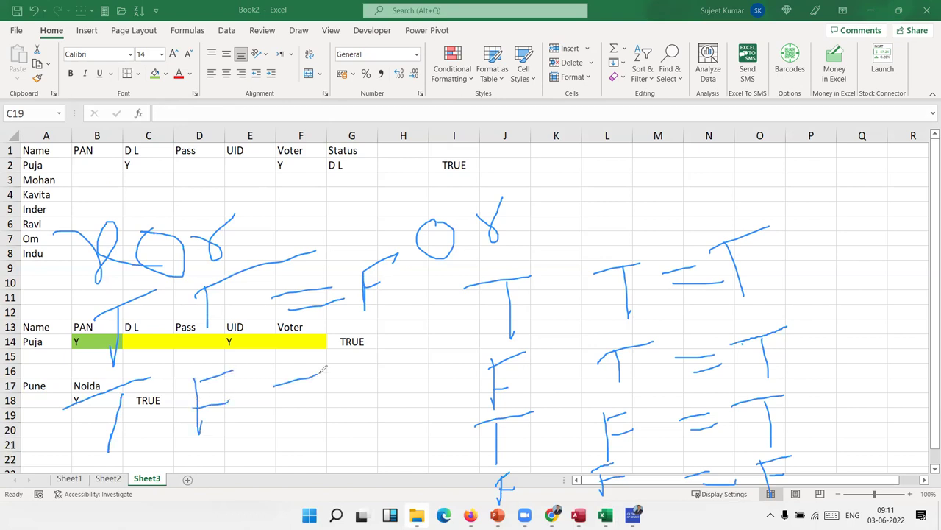
drag(300, 404, 345, 395)
drag(390, 359, 394, 411)
drag(357, 371, 411, 346)
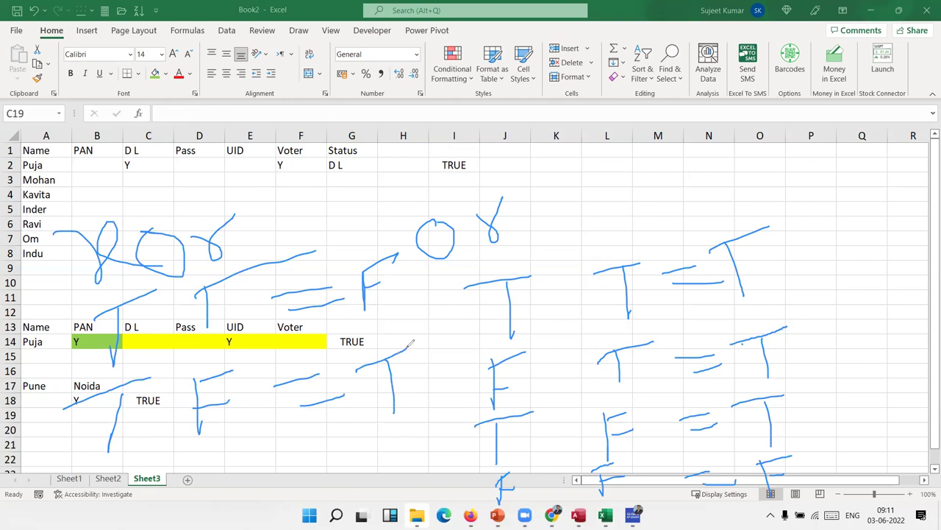
Step: Draw the XOR table's third and fourth rows with their results
mouse_move(109, 505)
mouse_down()
mouse_move(118, 463)
mouse_move(138, 457)
mouse_up()
drag(111, 487, 137, 479)
mouse_move(208, 451)
mouse_down()
mouse_move(212, 478)
mouse_move(229, 441)
mouse_up()
mouse_move(304, 443)
mouse_down()
mouse_move(390, 468)
mouse_move(416, 428)
mouse_up()
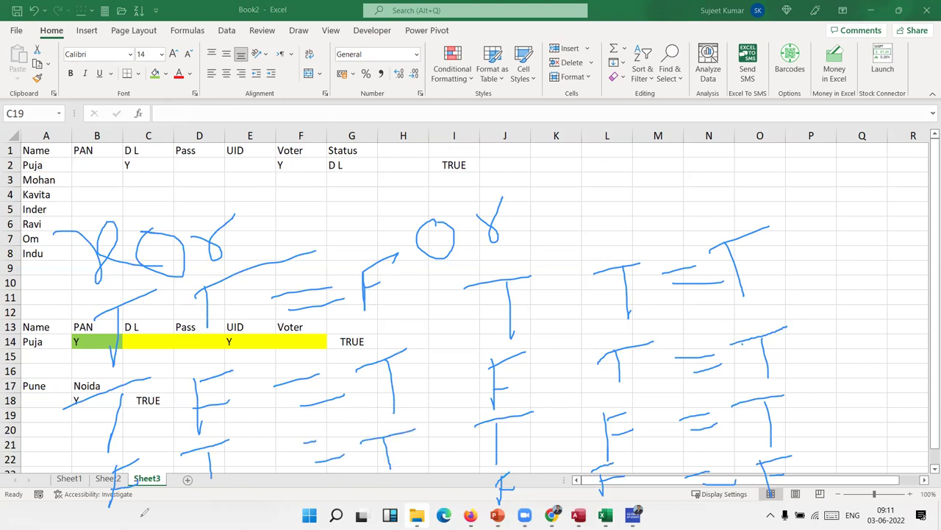
mouse_move(129, 512)
mouse_down()
mouse_move(129, 528)
mouse_move(148, 498)
mouse_move(150, 511)
mouse_up()
mouse_move(219, 486)
mouse_down()
mouse_move(218, 517)
mouse_move(235, 487)
mouse_move(241, 503)
mouse_move(305, 491)
mouse_move(321, 499)
mouse_up()
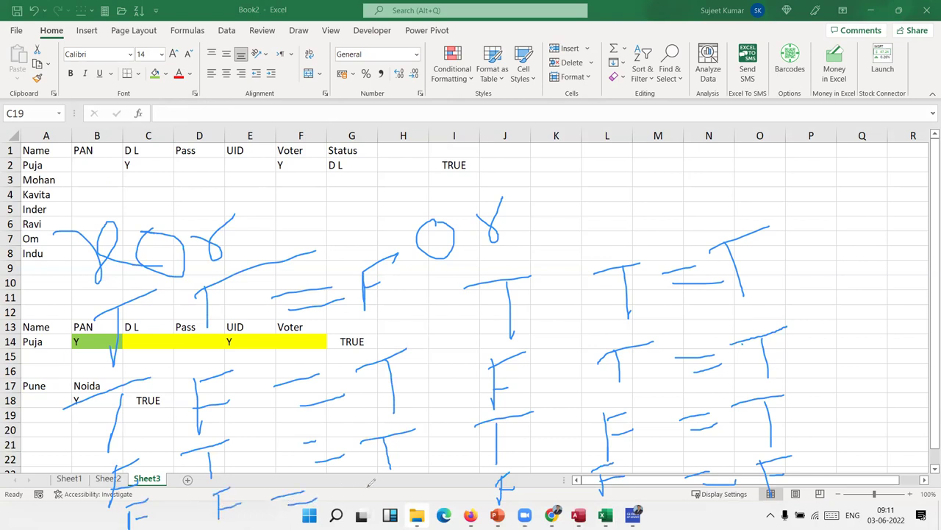
drag(371, 479, 370, 527)
drag(366, 484, 395, 477)
Step: Erase all the ink annotations from the sheet
key(Escape)
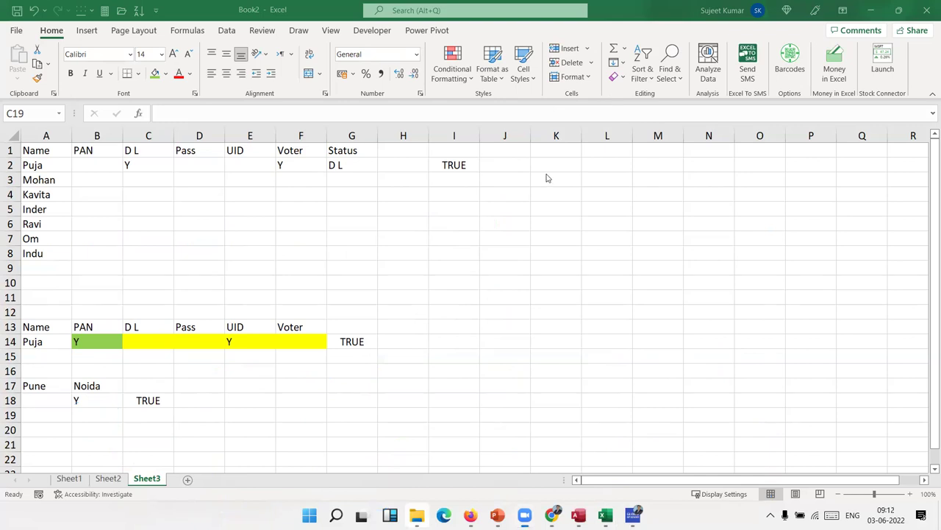
click(584, 148)
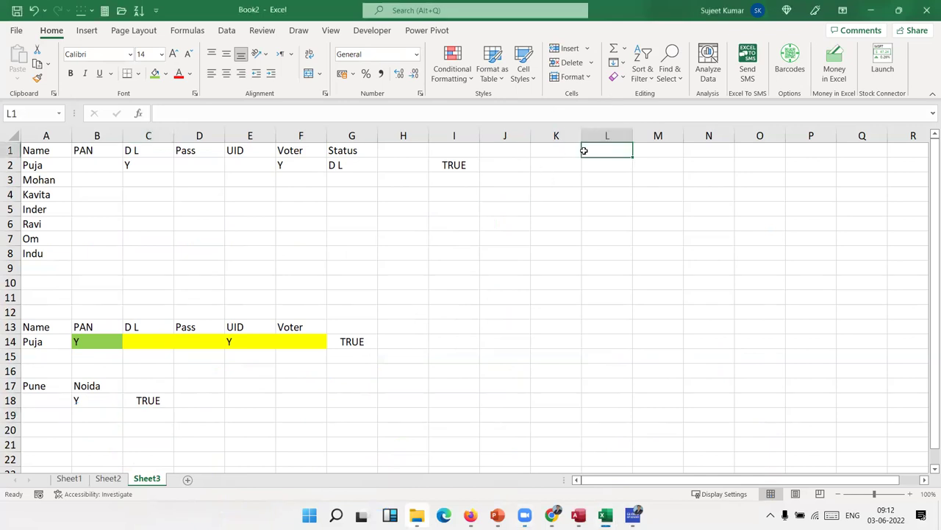
click(552, 149)
Step: Type the headings Name, Advance and Loan into K1, L1 and M1
double_click(556, 151)
text(Nma)
key(BackSpace)
key(BackSpace)
text(ame)
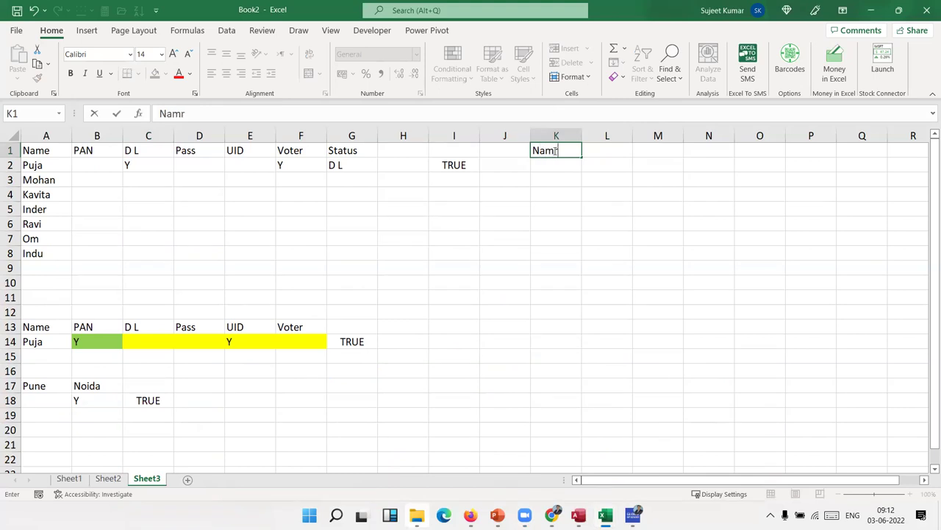
key(Tab)
text(Advance)
key(Tab)
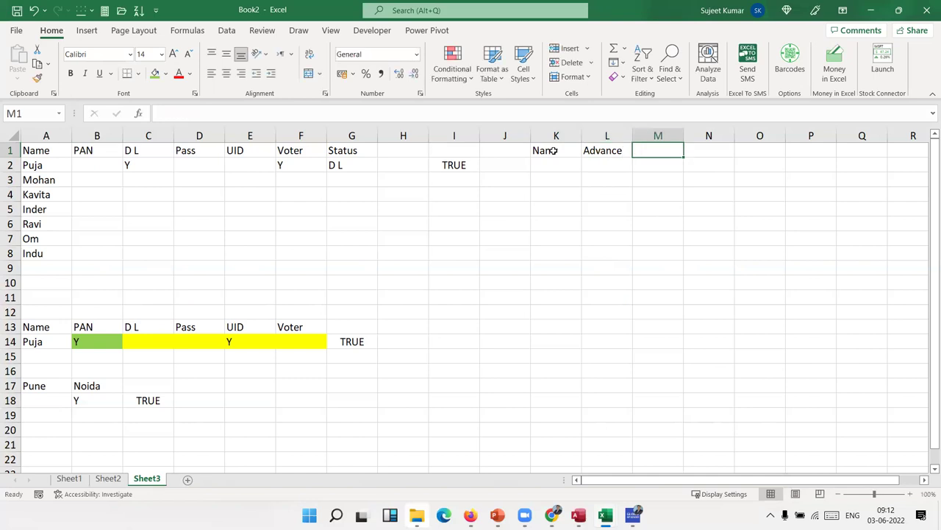
text(Loan)
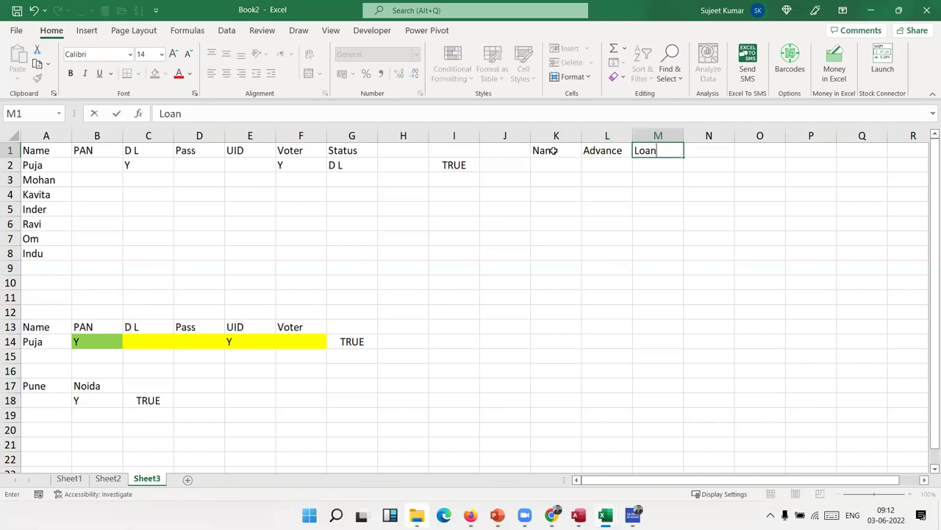
key(Return)
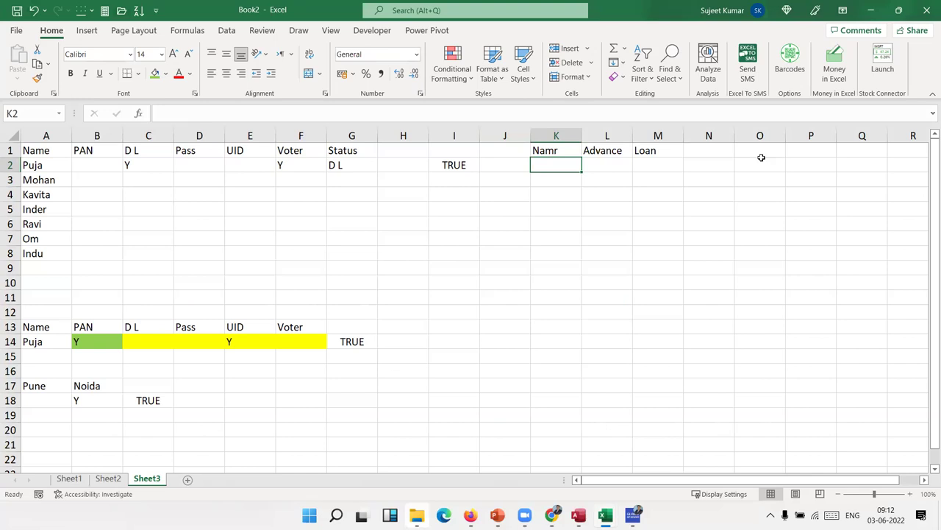
Step: Enter 500 as the advance in L2, leaving the Loan cell M2 empty
click(604, 162)
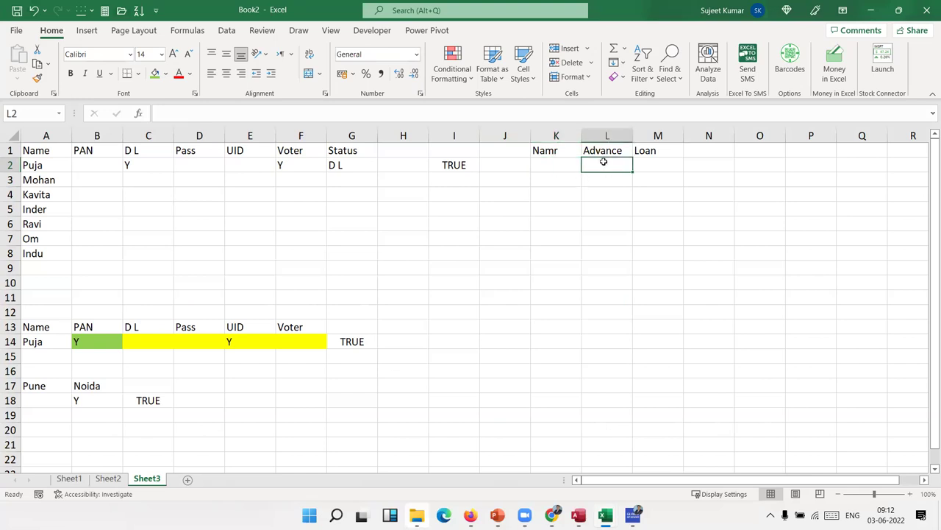
text(500)
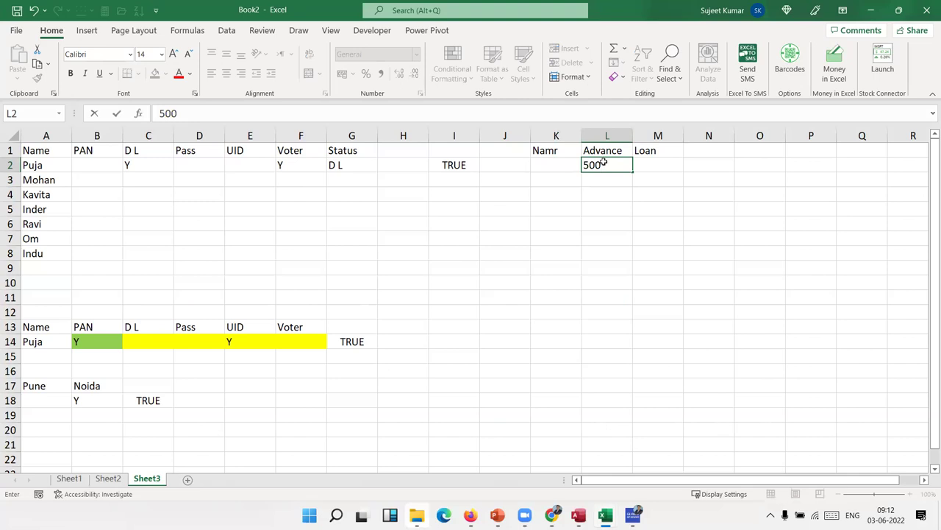
key(Return)
key(Left)
key(Right)
key(Right)
key(Up)
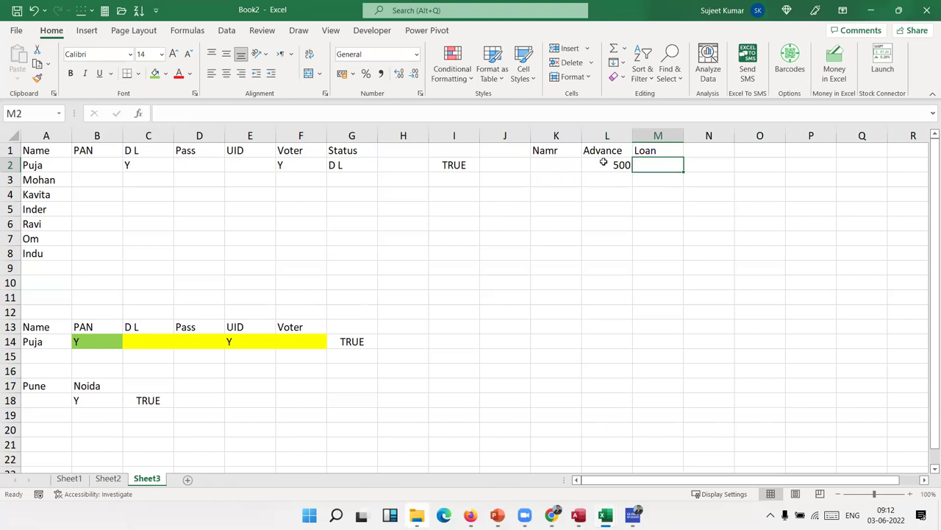
text(0)
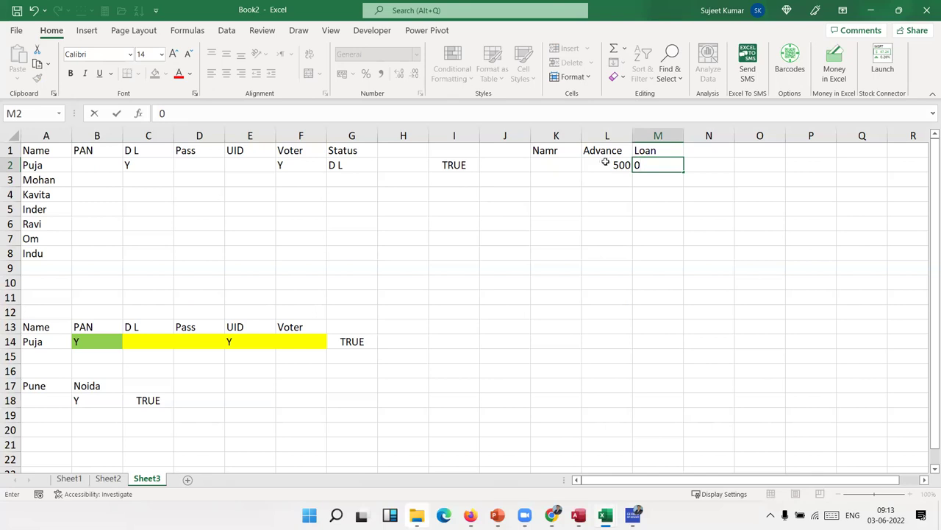
key(Escape)
click(601, 171)
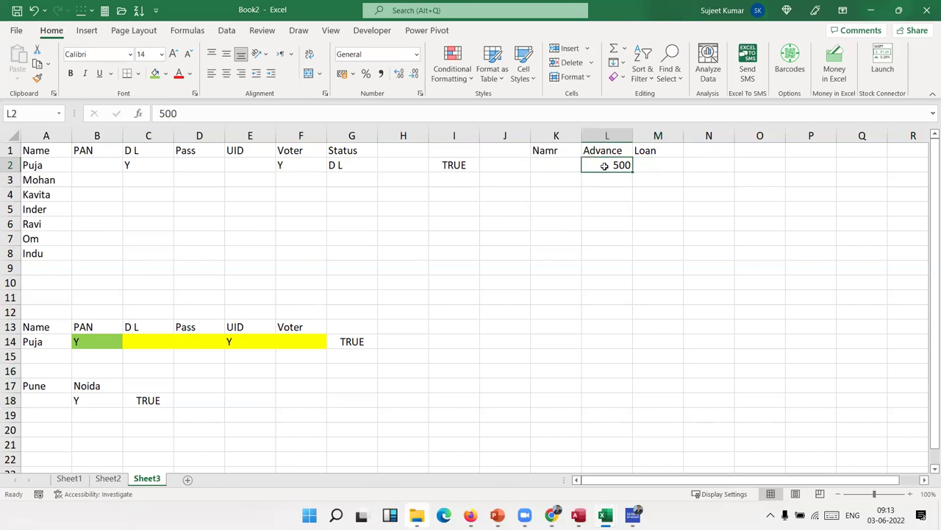
Step: Set Data Validation for L2 to allow a Custom formula
click(226, 30)
click(622, 82)
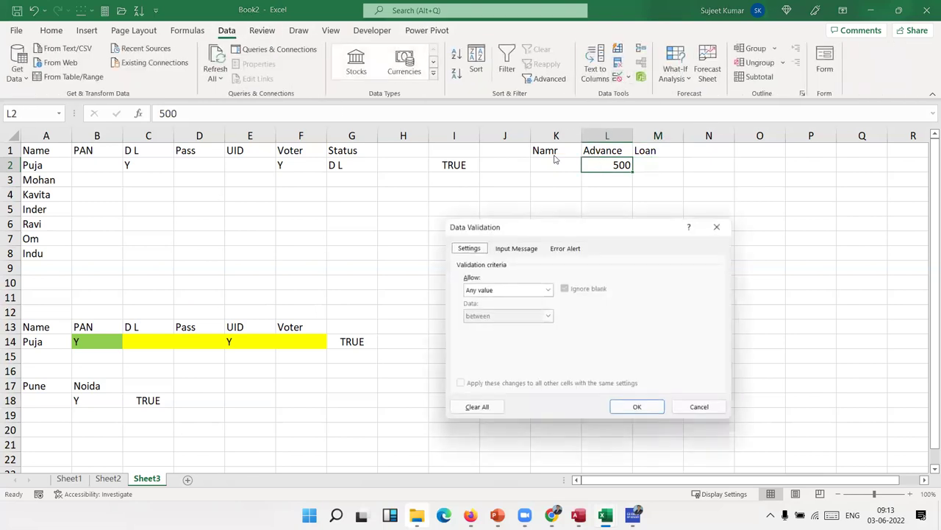
click(487, 290)
click(481, 359)
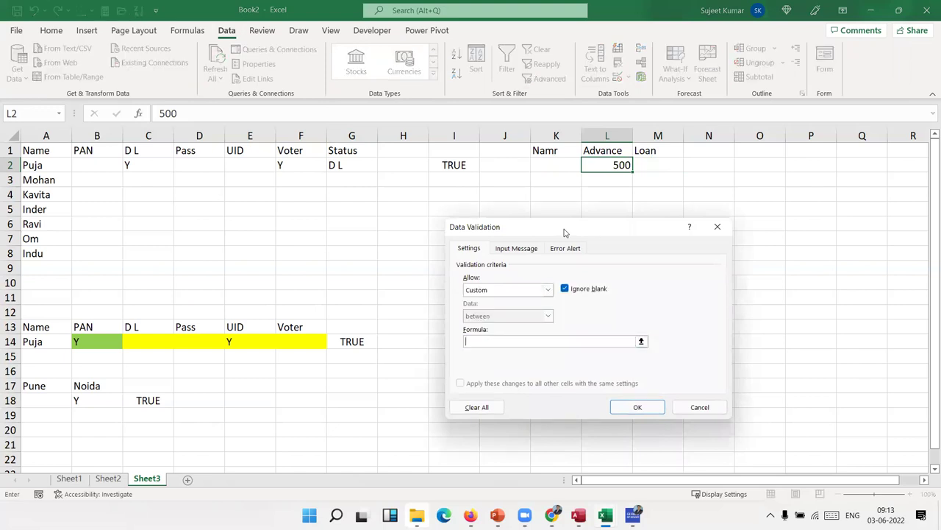
drag(564, 233, 556, 235)
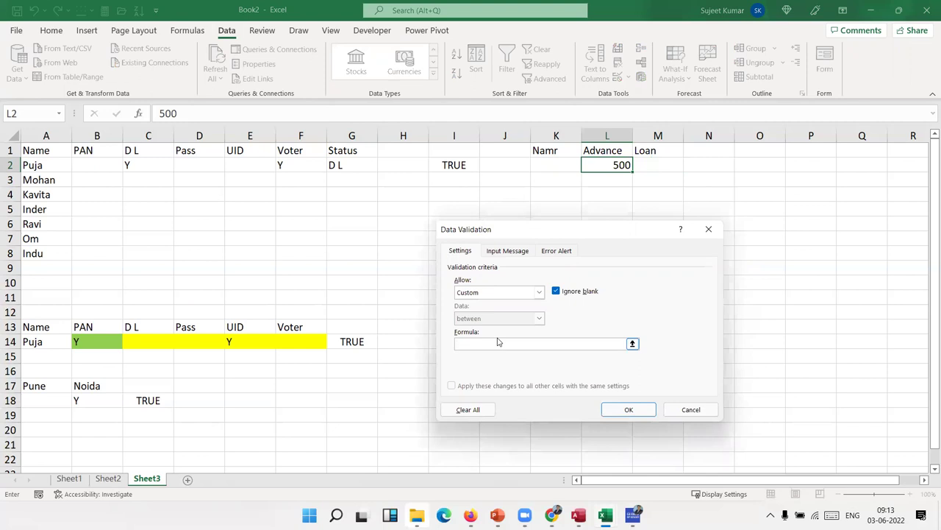
Step: Enter the validation formula =xor(L2>0,M2>0), referencing cells L2 and M2
text(=)
key(BackSpace)
key(BackSpace)
text(()
click(623, 165)
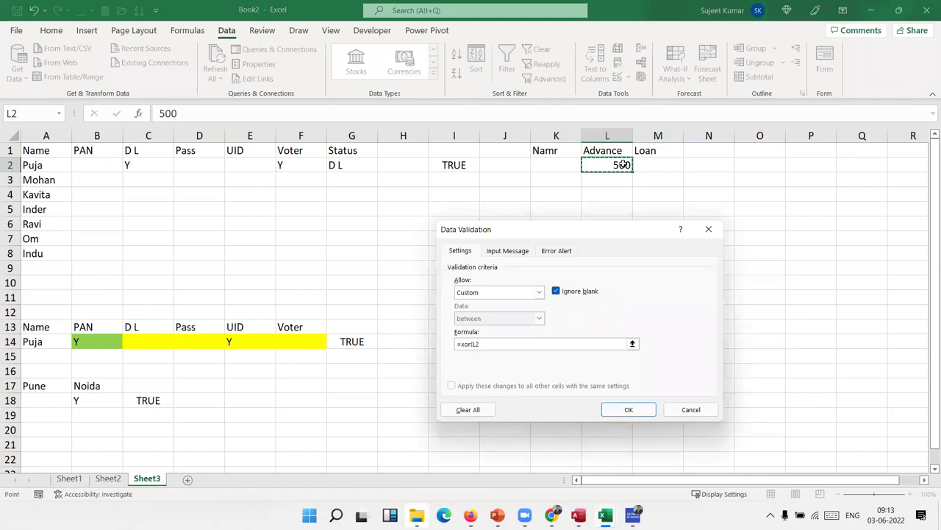
text(<>)
key(BackSpace)
key(BackSpace)
text(>0)
text(,)
click(667, 161)
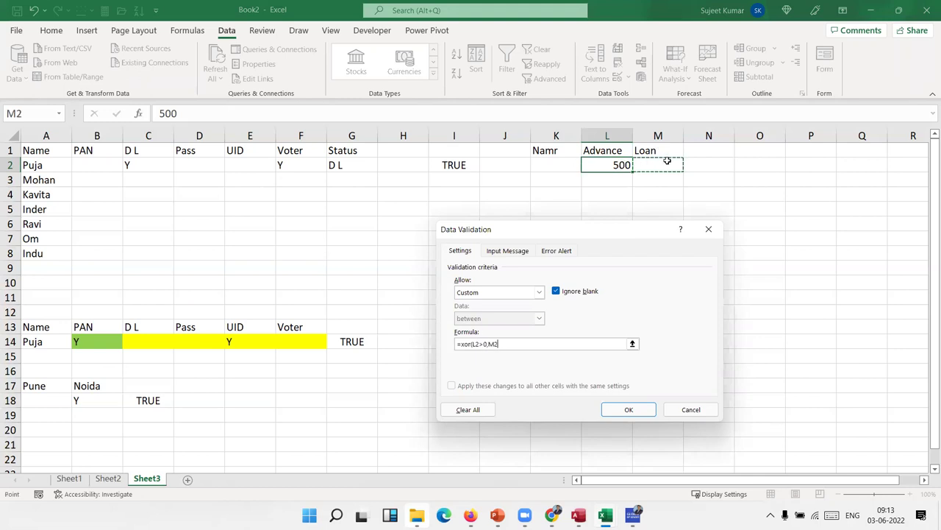
text(=)
key(BackSpace)
text(>0))
Step: Lock the L and M columns with dollar signs, giving =xor($L2>0,$M2>0)
click(472, 345)
text($)
click(492, 345)
text($)
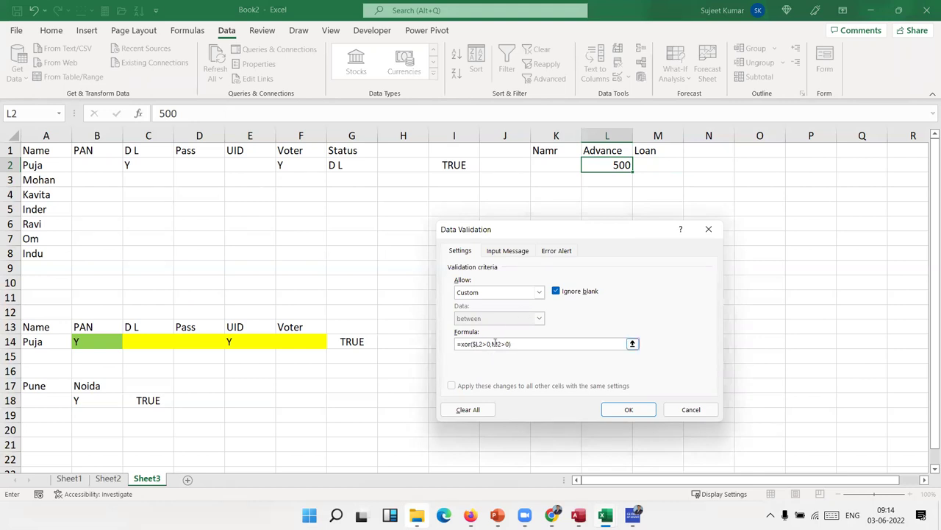
text($)
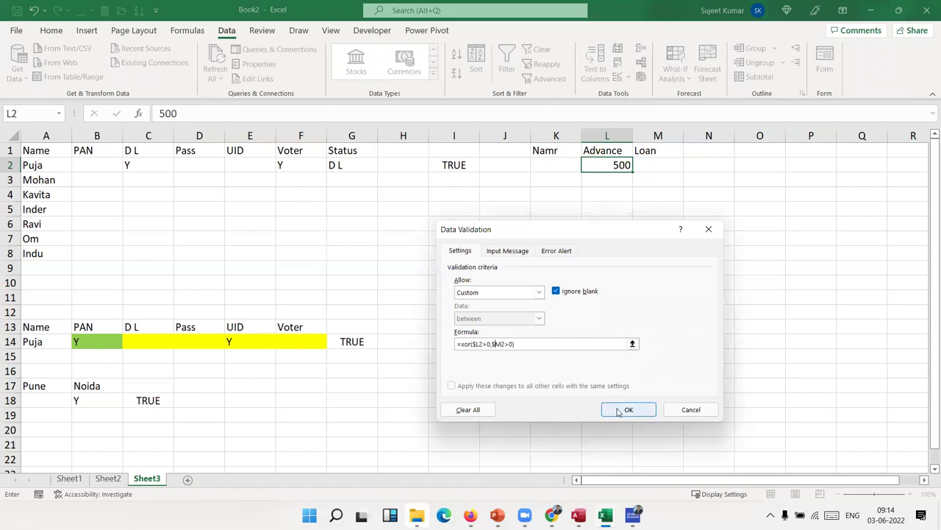
Step: Apply the XOR rule to L2 and paste only its validation onto L2:M15
click(618, 410)
key(ctrl+c)
drag(616, 165, 661, 356)
right_click(660, 355)
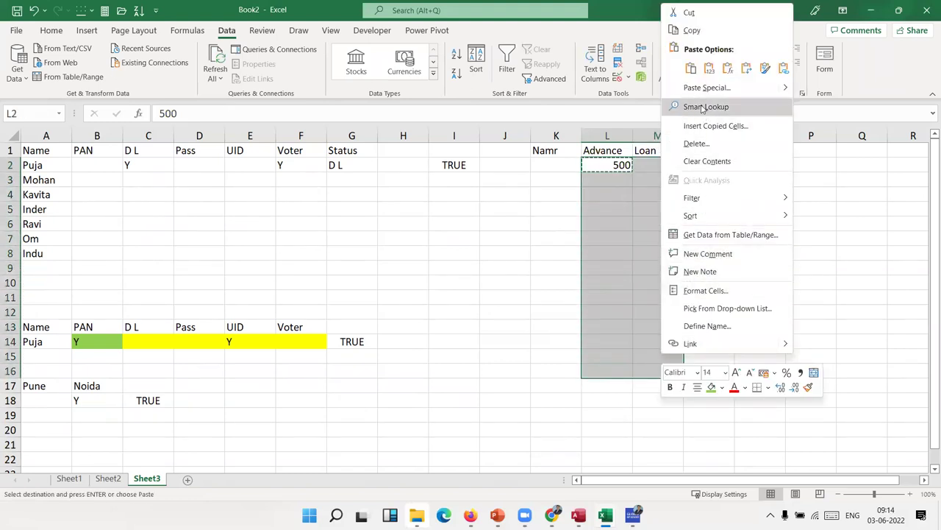
click(704, 88)
click(623, 103)
click(721, 198)
Step: Enter a name in K2, then test a 600 loan in M2 and cancel the rejection
click(567, 165)
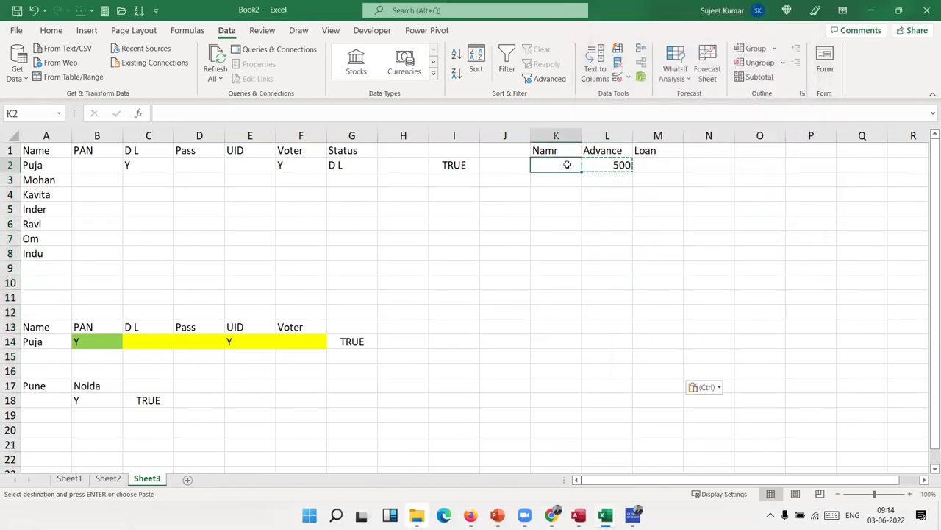
text(Puja)
key(Tab)
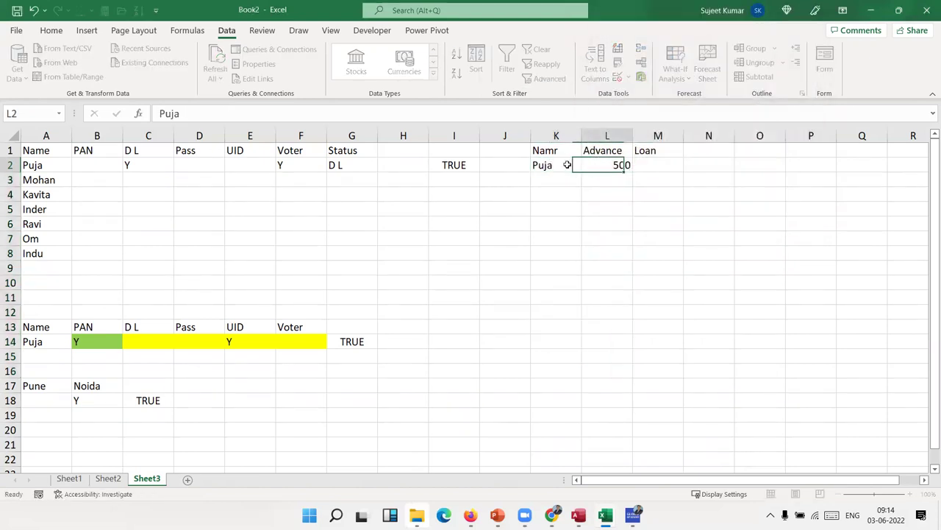
key(ctrl+Return)
key(Tab)
text(6)
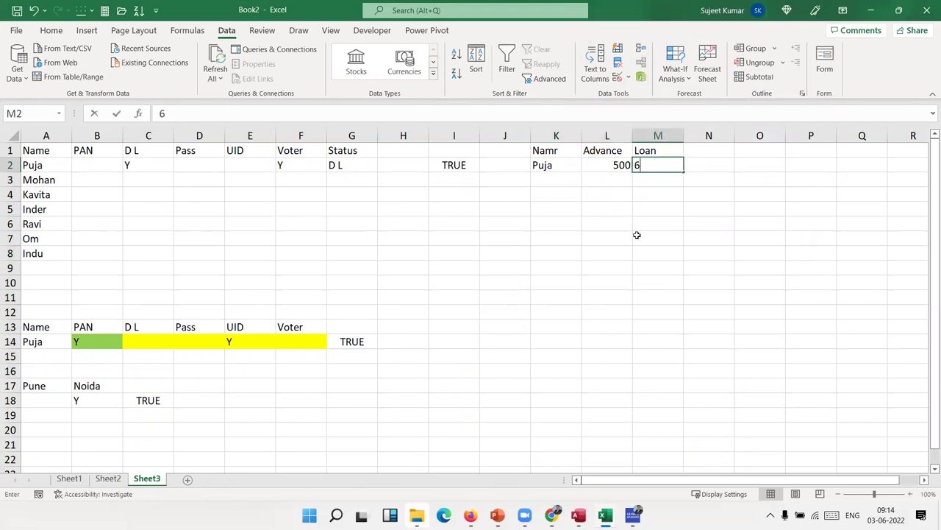
text(00)
key(Return)
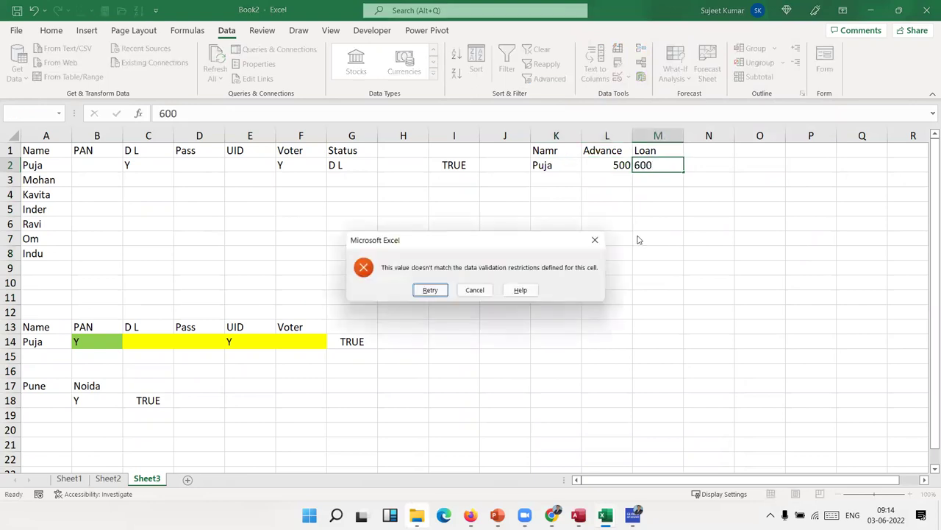
key(Return)
key(Return)
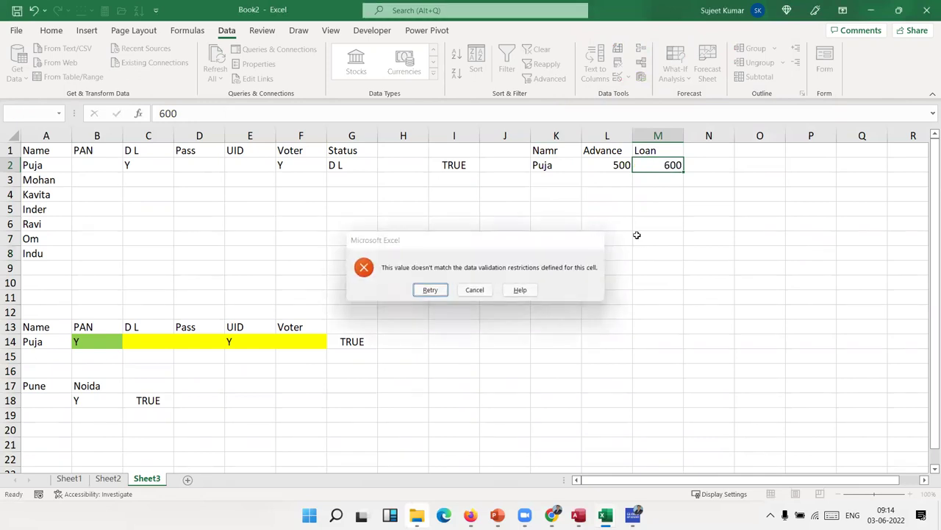
key(Escape)
key(Down)
key(Left)
key(Left)
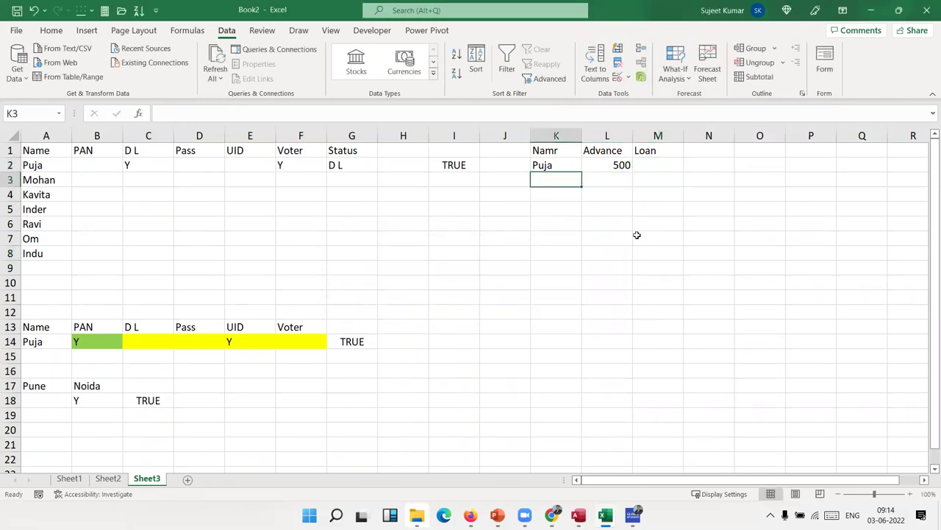
Step: Enter a second name in K3 with a 10000 loan in M3
text(Indr)
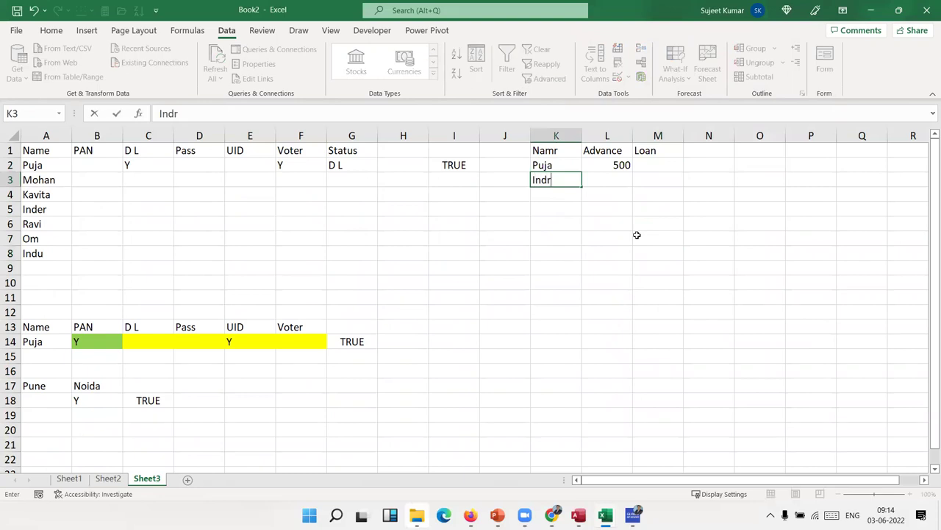
key(BackSpace)
text(er)
key(Tab)
key(Tab)
text(10000)
key(Return)
Step: Test a 50 advance in L3 and cancel the validation rejection
key(Up)
key(Left)
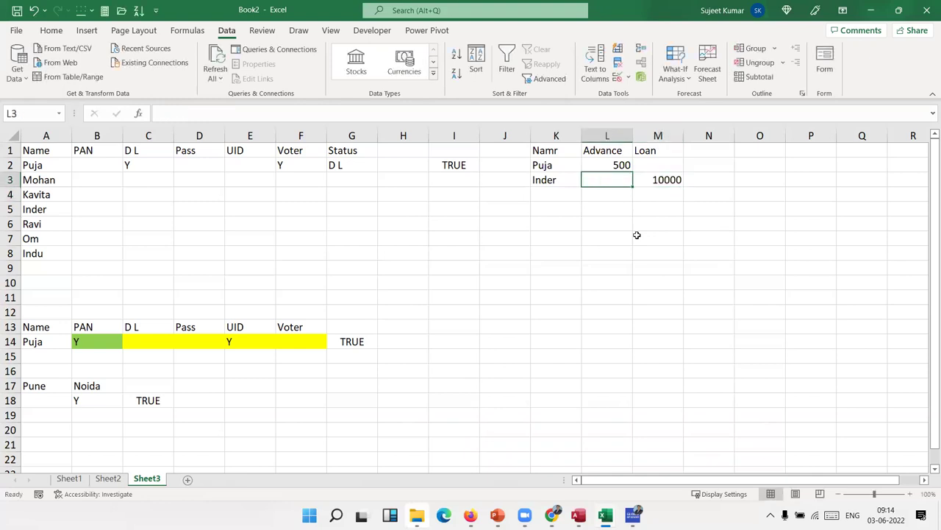
text(50)
key(Return)
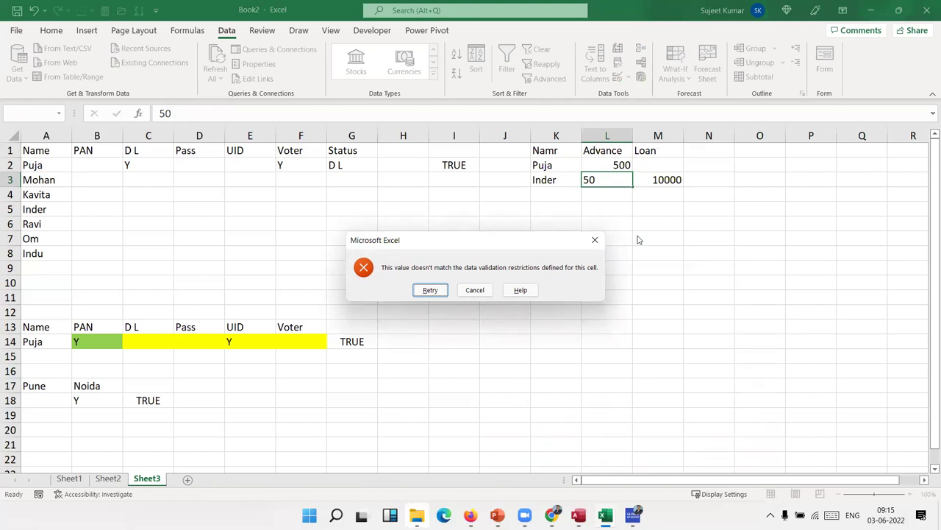
key(Escape)
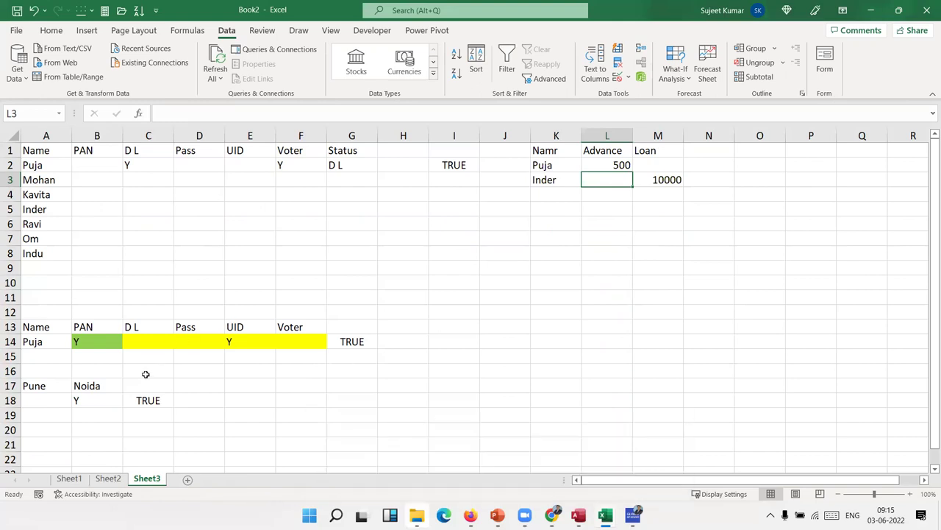
Step: Review the =XOR(A18="y",B18="y") formula in C18 and recommit it
click(142, 400)
double_click(142, 401)
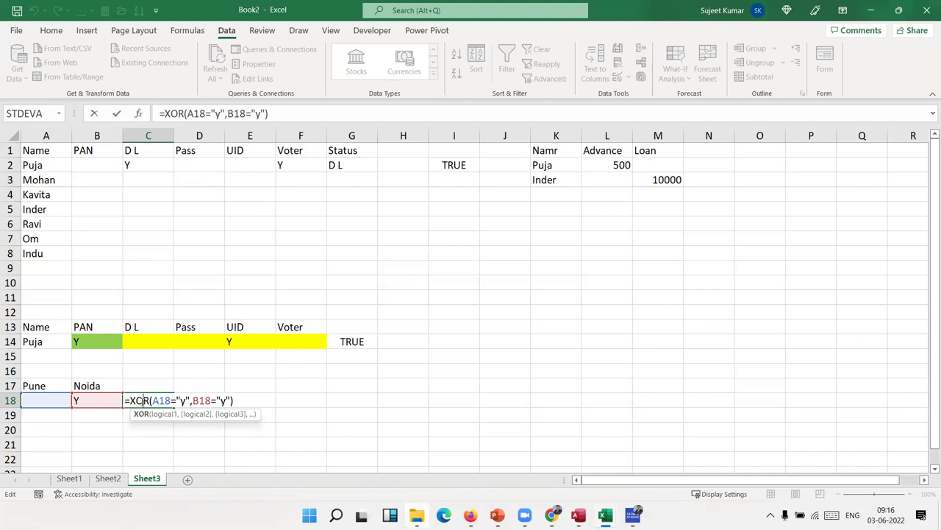
key(ctrl+Return)
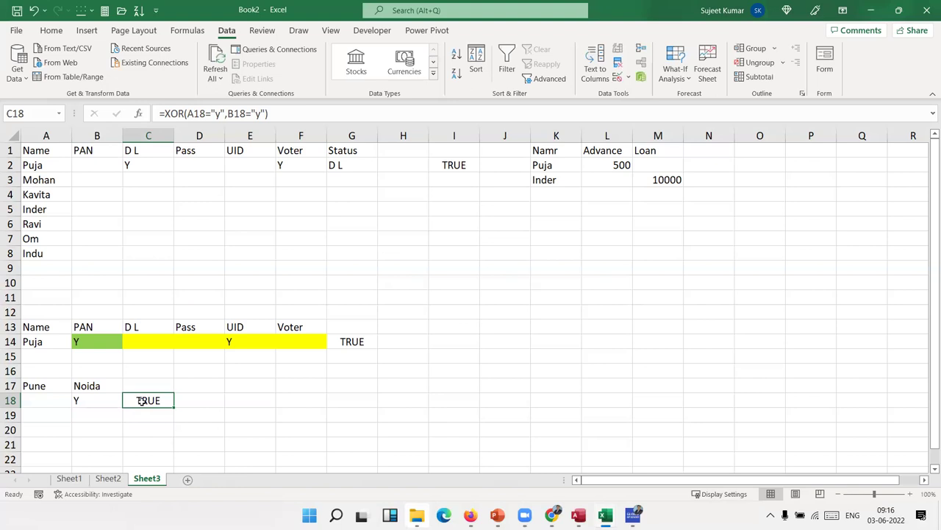
Step: Enter Y in A18 so the XOR result in C18 becomes FALSE
key(Left)
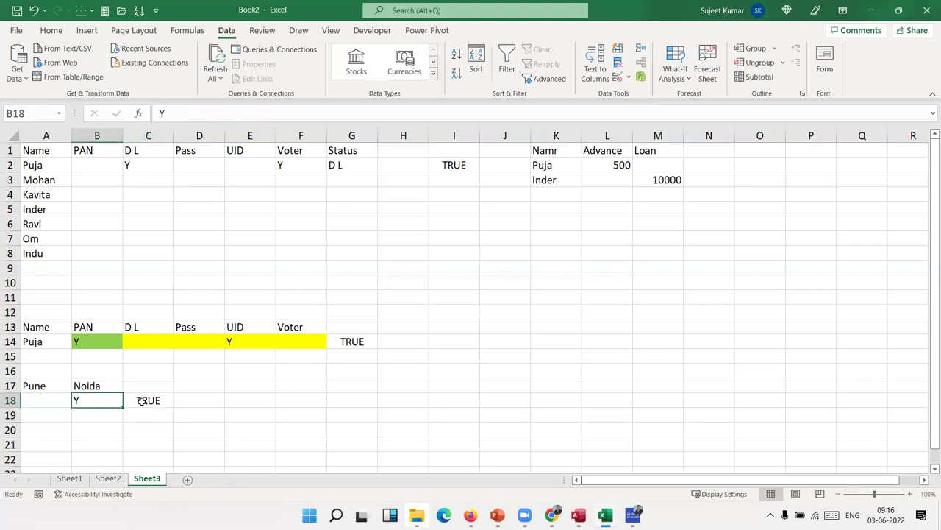
key(Left)
text(Y)
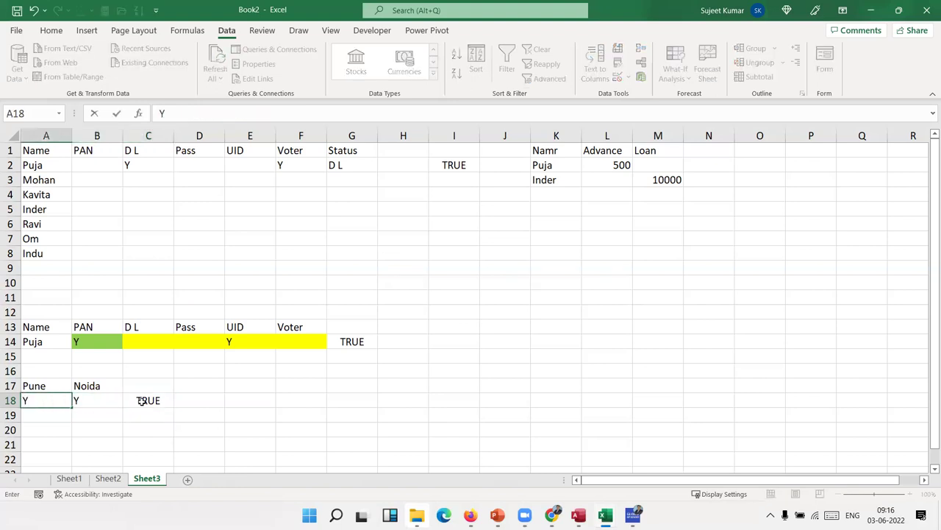
key(Right)
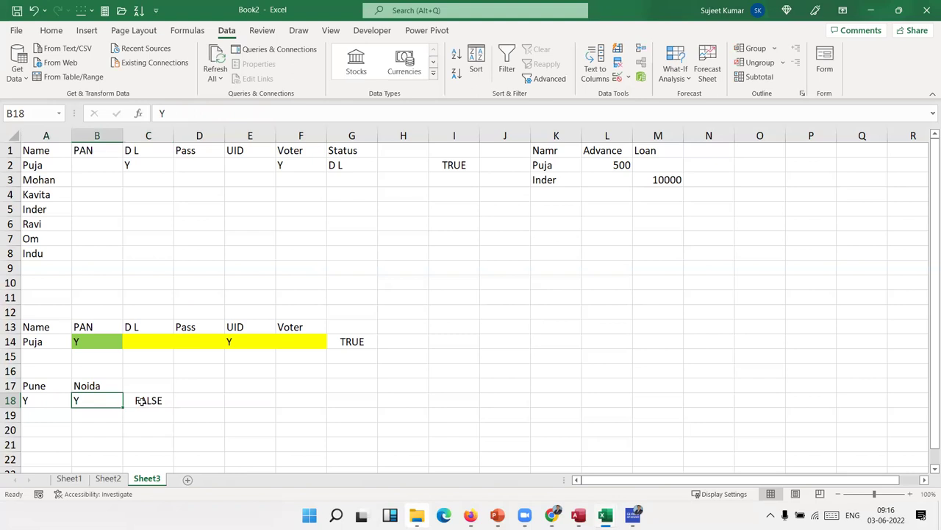
key(Left)
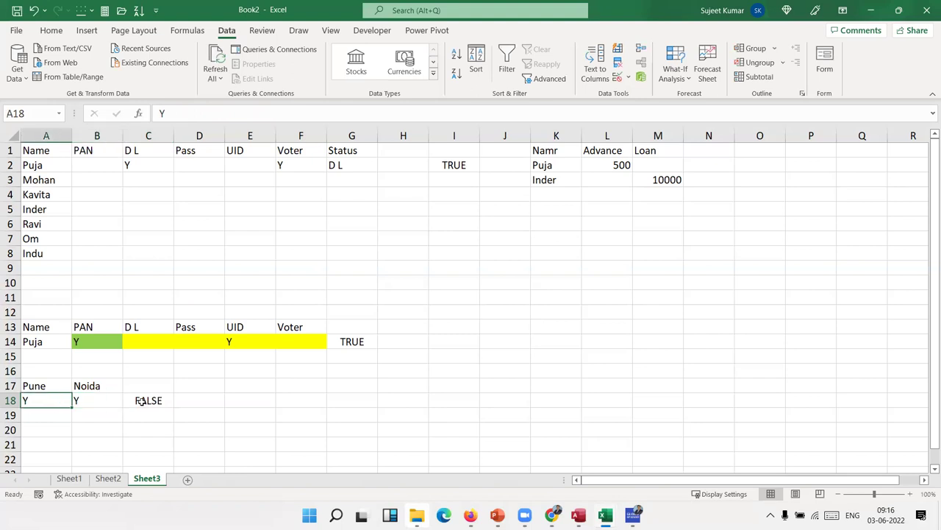